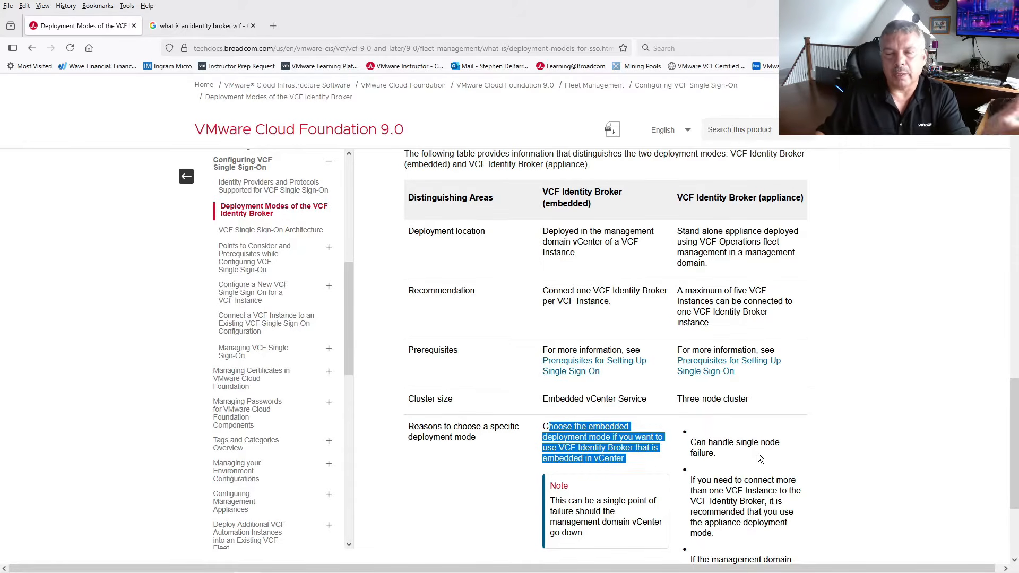
- Highlight the appliance mode's single-node-failure benefit and the advice for connecting several VCF Instances
{"action": "scroll", "coordinate": [750, 463], "scroll_direction": "down", "scroll_amount": 2}
{"action": "scroll", "coordinate": [746, 385], "scroll_direction": "up", "scroll_amount": 3}
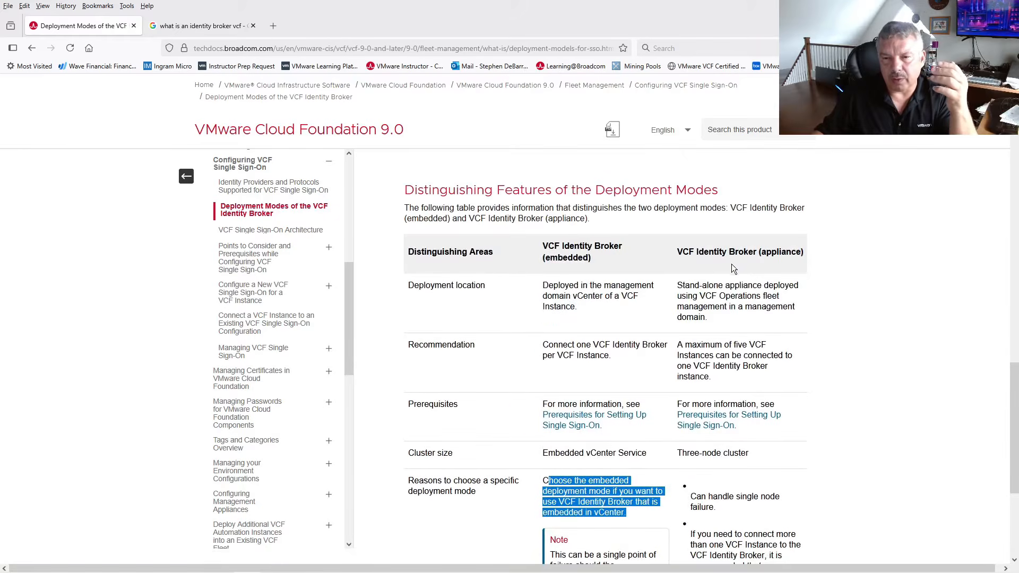
{"action": "scroll", "coordinate": [793, 402], "scroll_direction": "down", "scroll_amount": 2}
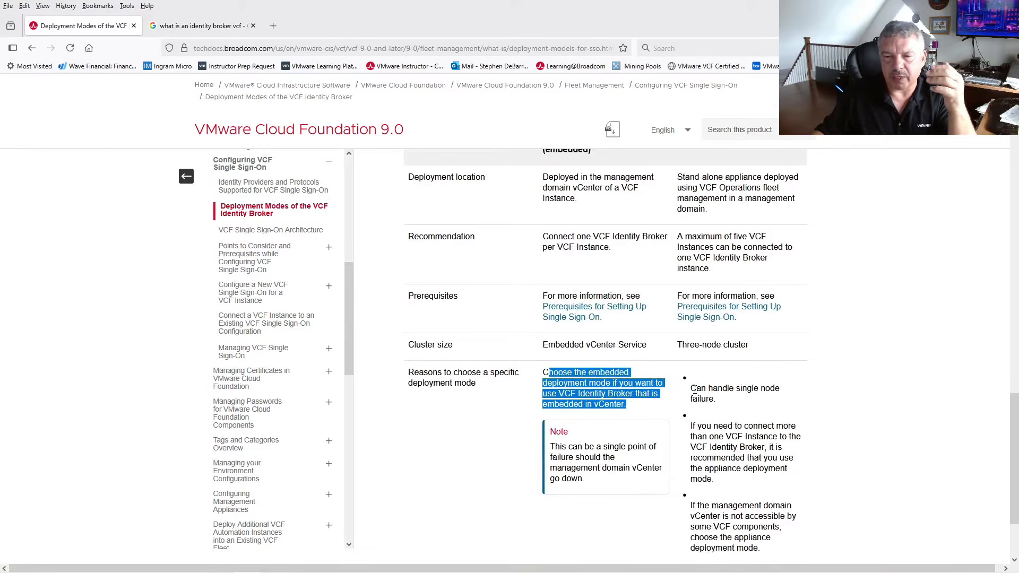
{"action": "left_click_drag", "start_coordinate": [695, 389], "coordinate": [707, 398]}
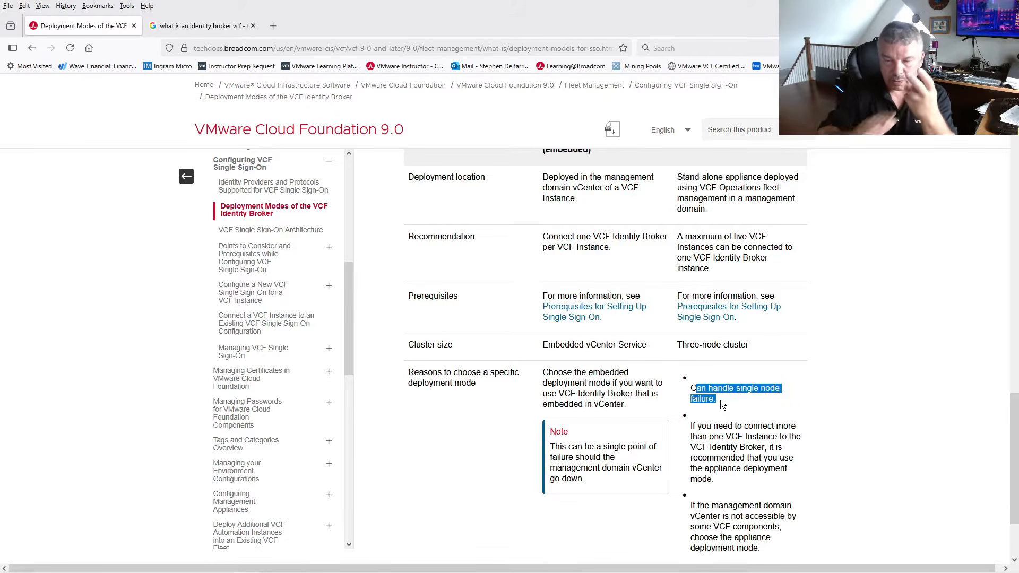
{"action": "left_click_drag", "start_coordinate": [691, 431], "coordinate": [772, 449]}
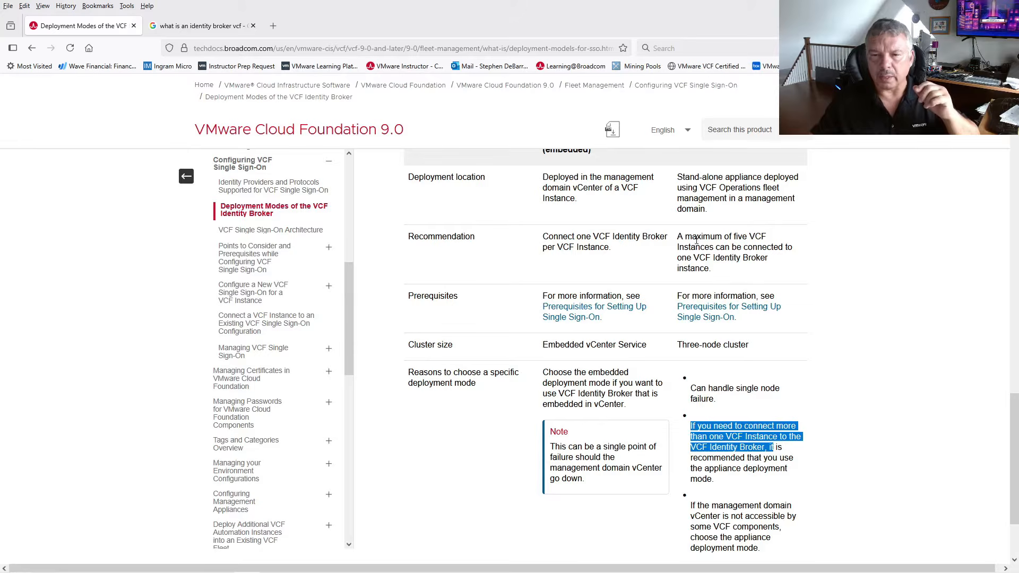
- Highlight the appliance's five-instance limit and the reasons to choose embedded mode, including the management vCenter bullet
{"action": "left_click_drag", "start_coordinate": [682, 236], "coordinate": [762, 271]}
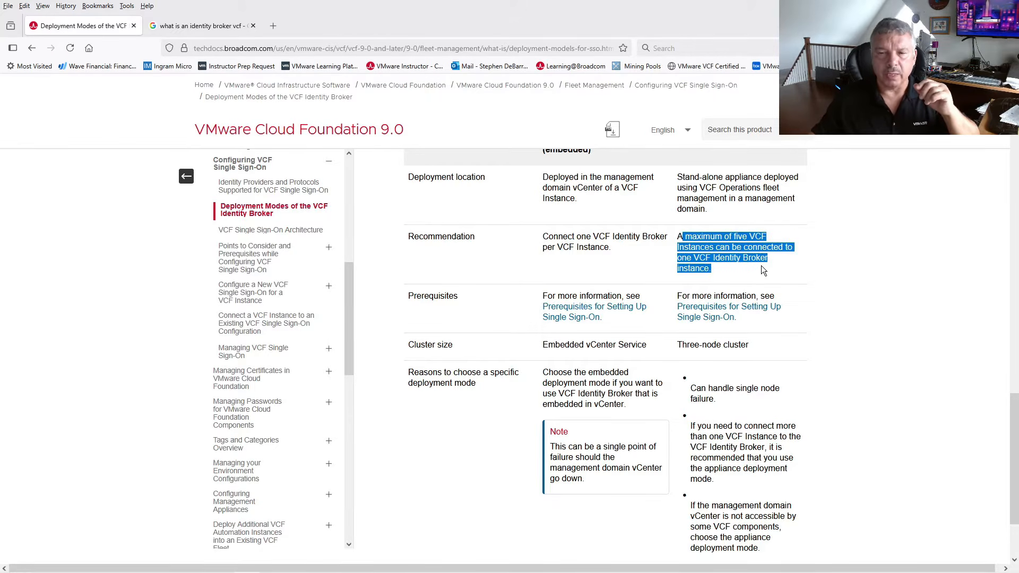
{"action": "scroll", "coordinate": [782, 382], "scroll_direction": "down", "scroll_amount": 2}
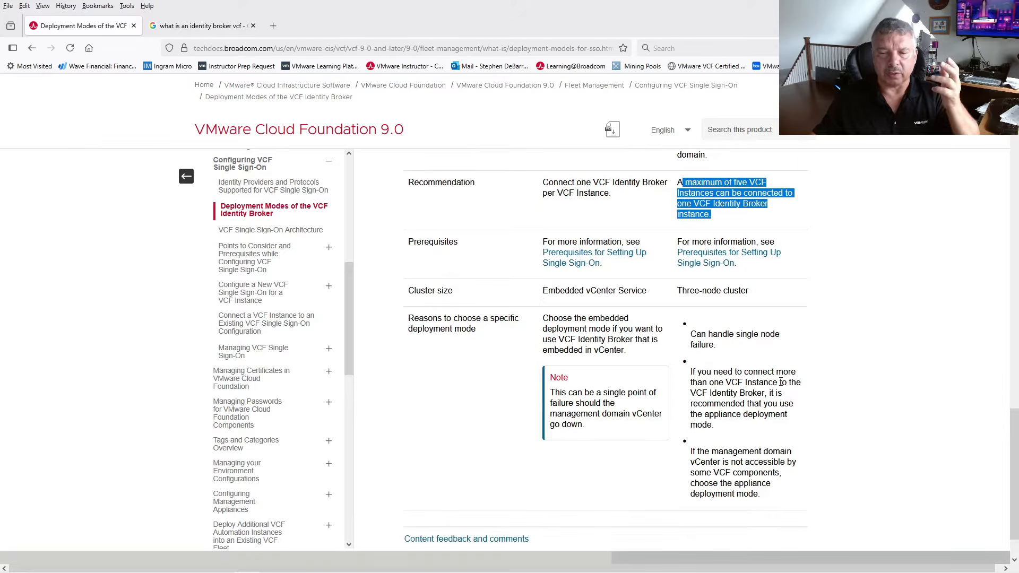
{"action": "left_click_drag", "start_coordinate": [691, 455], "coordinate": [761, 492]}
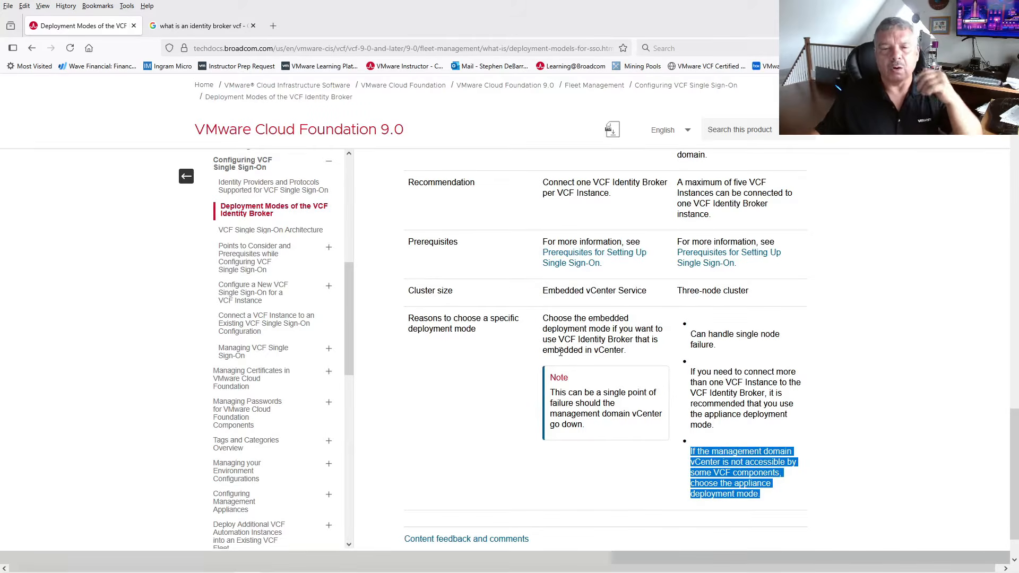
{"action": "left_click", "coordinate": [545, 317]}
{"action": "left_click_drag", "start_coordinate": [545, 317], "coordinate": [631, 356]}
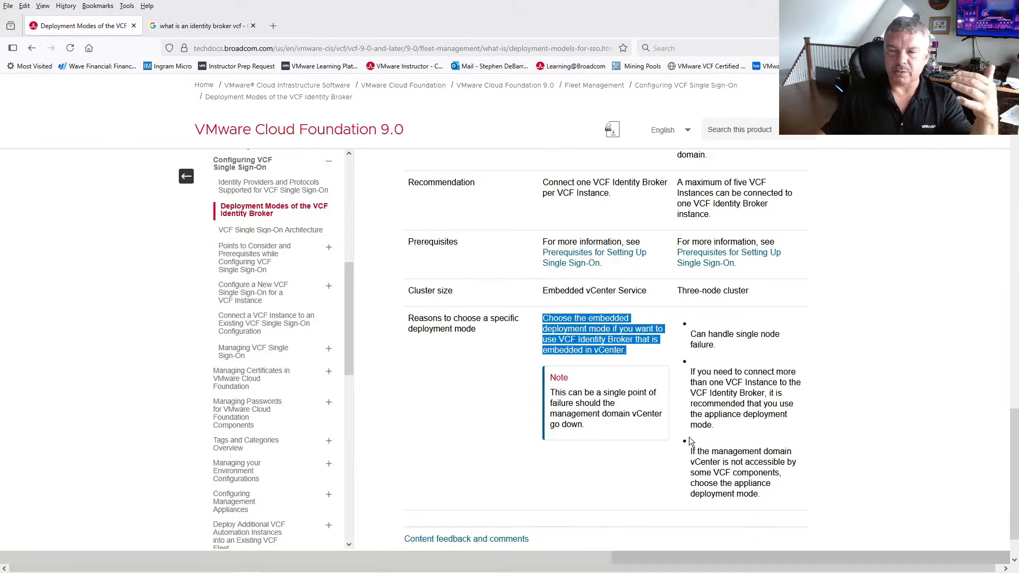
{"action": "left_click_drag", "start_coordinate": [697, 452], "coordinate": [751, 476]}
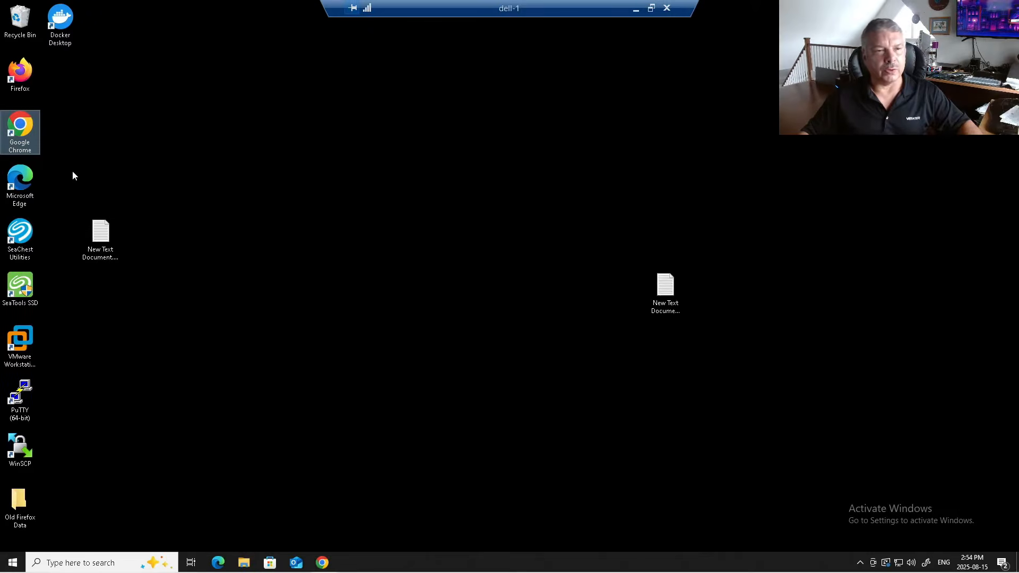
- Launch Chrome, open the VCFOPS bookmark and sign in as admin using the Local Account login method
{"action": "double_click", "coordinate": [24, 131]}
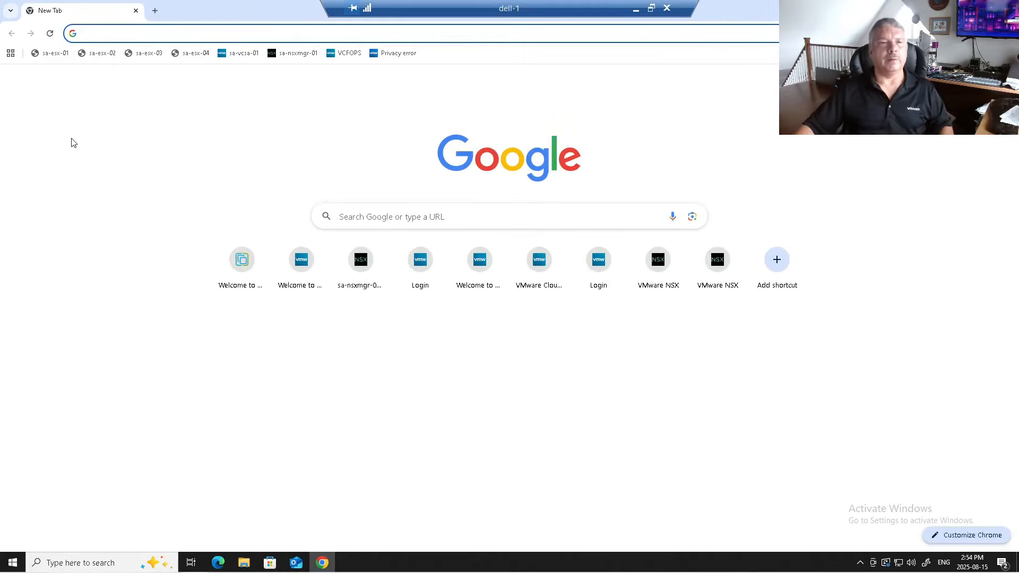
{"action": "left_click", "coordinate": [342, 53]}
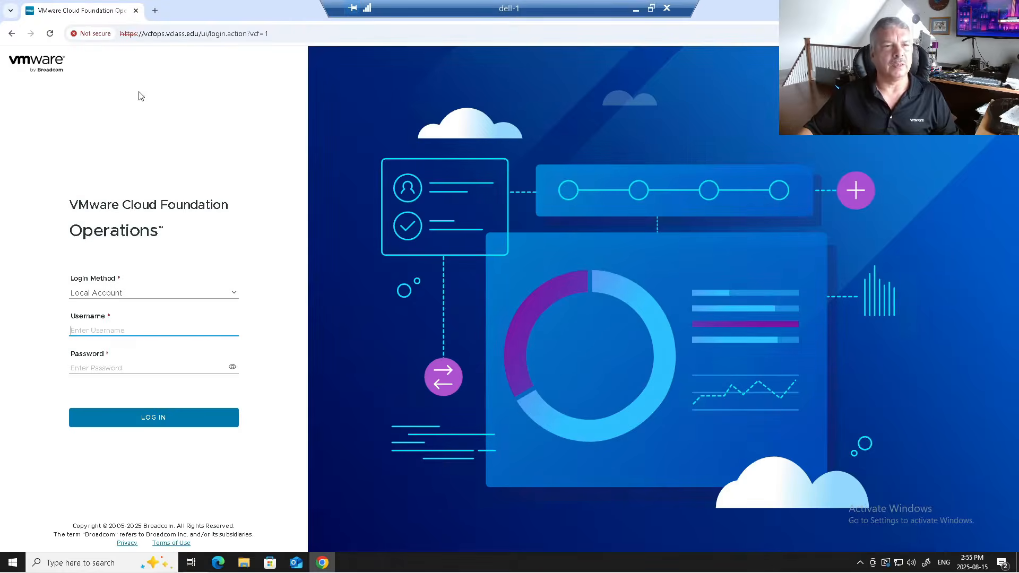
{"action": "left_click", "coordinate": [150, 298]}
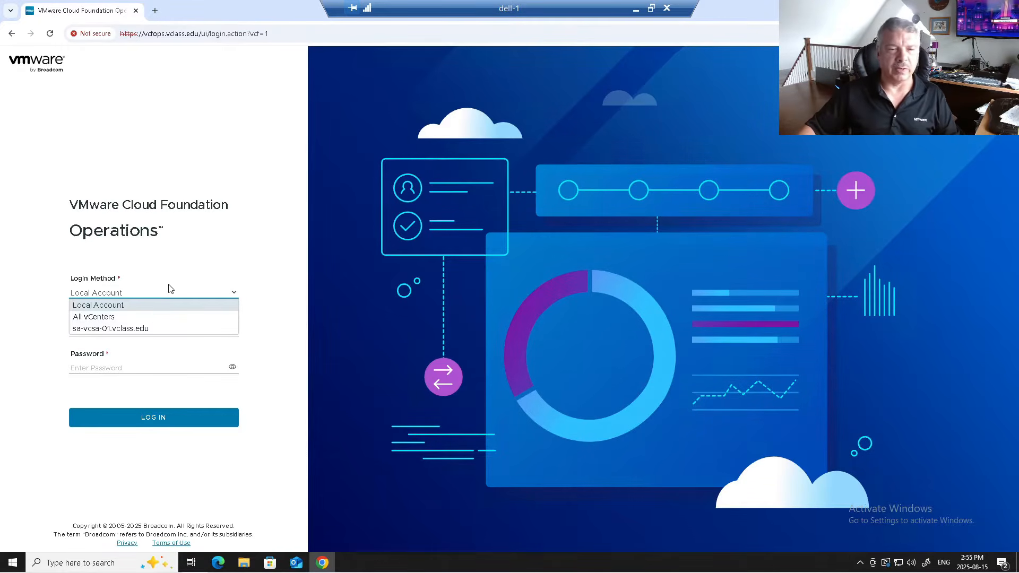
{"action": "left_click", "coordinate": [157, 302]}
{"action": "left_click", "coordinate": [113, 331]}
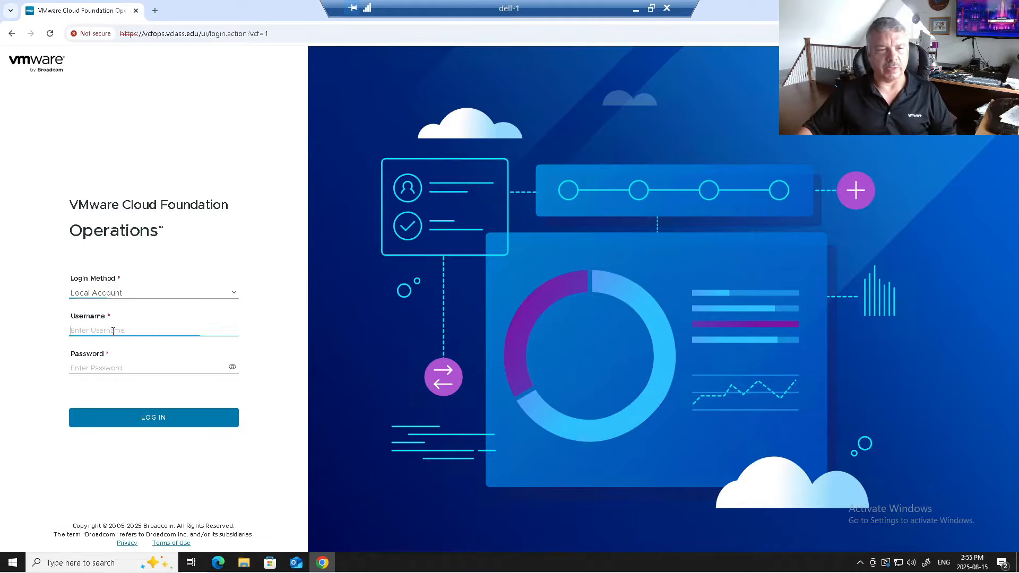
{"action": "type", "text": "admin"}
{"action": "key", "text": "Tab"}
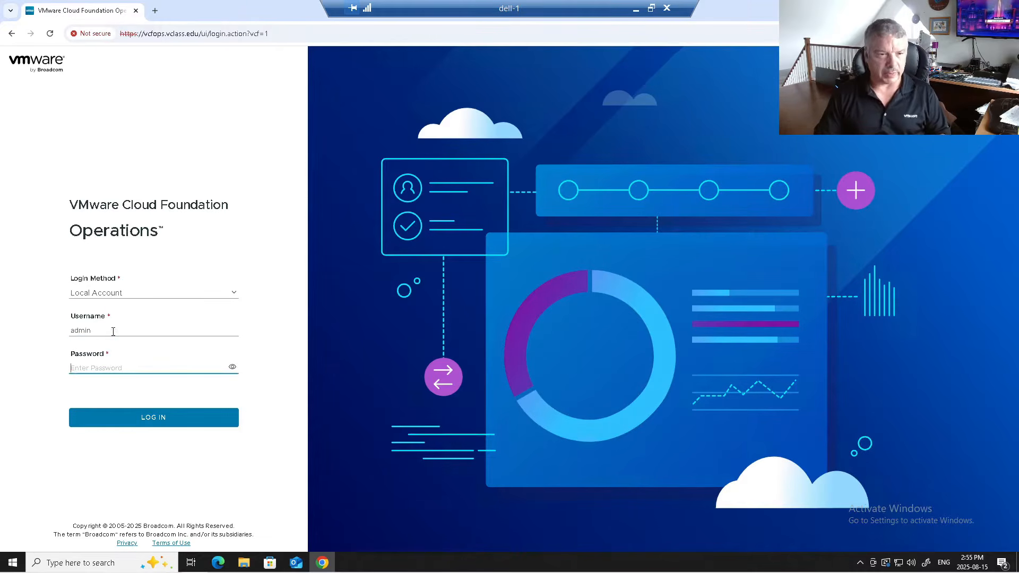
{"action": "type", "text": "VM"}
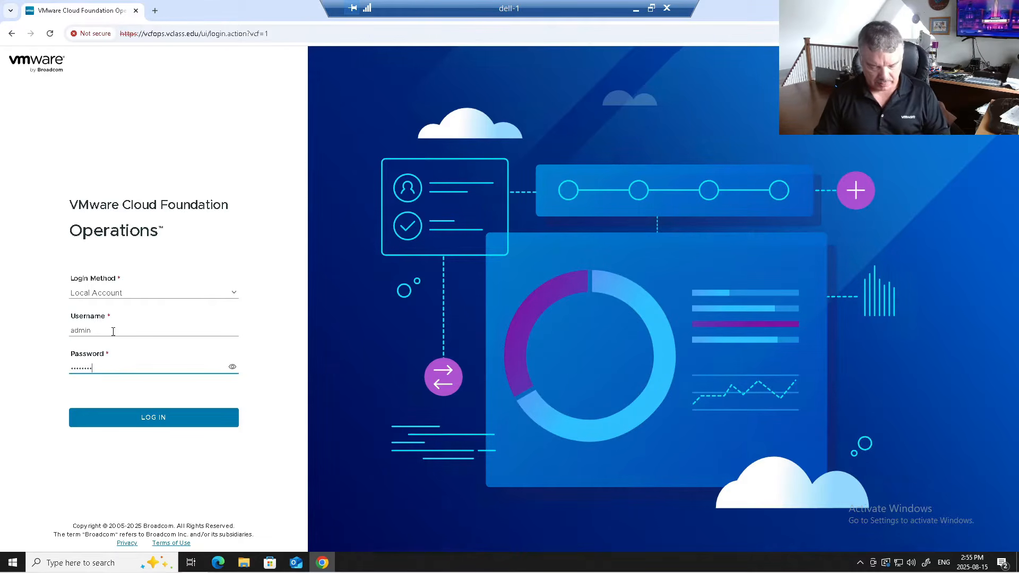
{"action": "key", "text": "Return"}
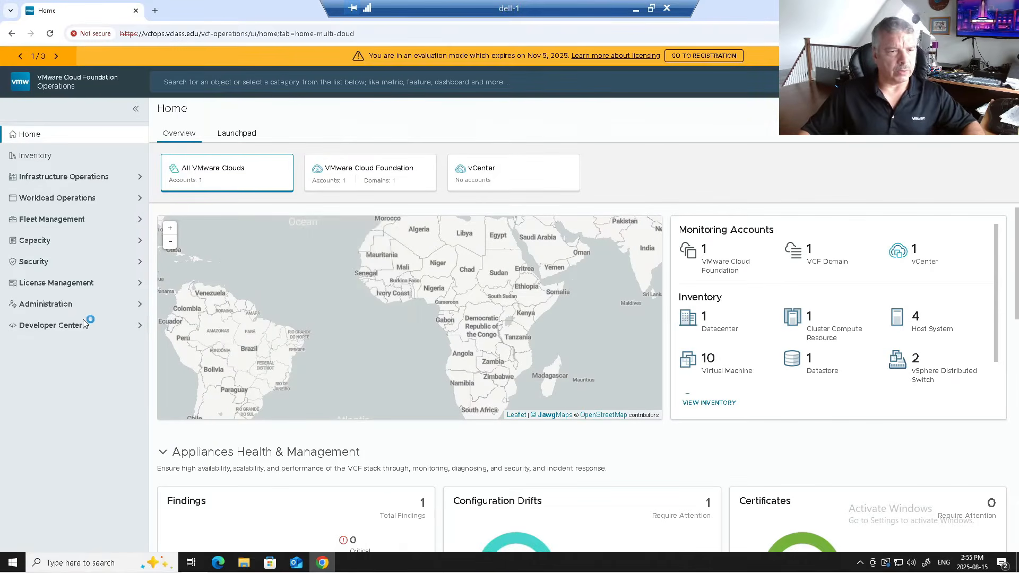
- Open Fleet Management > Identity & Access and highlight the SSO introduction and the embedded and appliance broker modes
{"action": "left_click", "coordinate": [97, 226]}
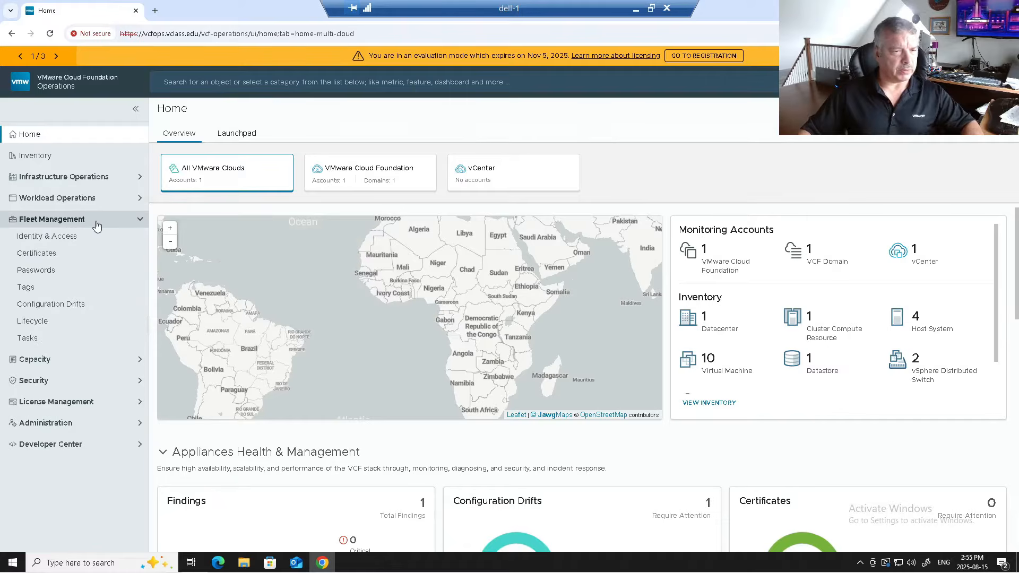
{"action": "left_click", "coordinate": [85, 237]}
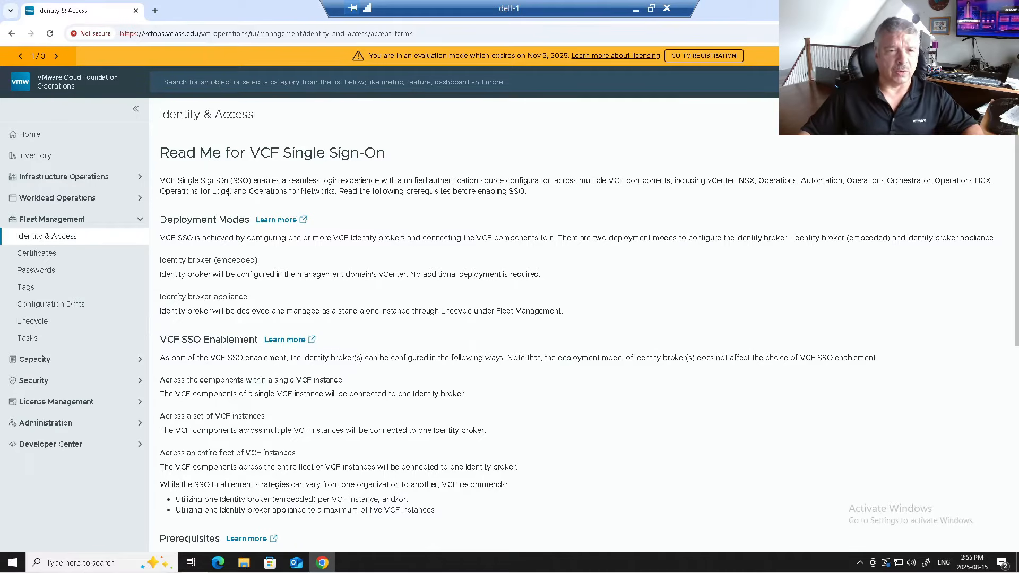
{"action": "left_click_drag", "start_coordinate": [193, 184], "coordinate": [406, 215]}
{"action": "left_click", "coordinate": [398, 225]}
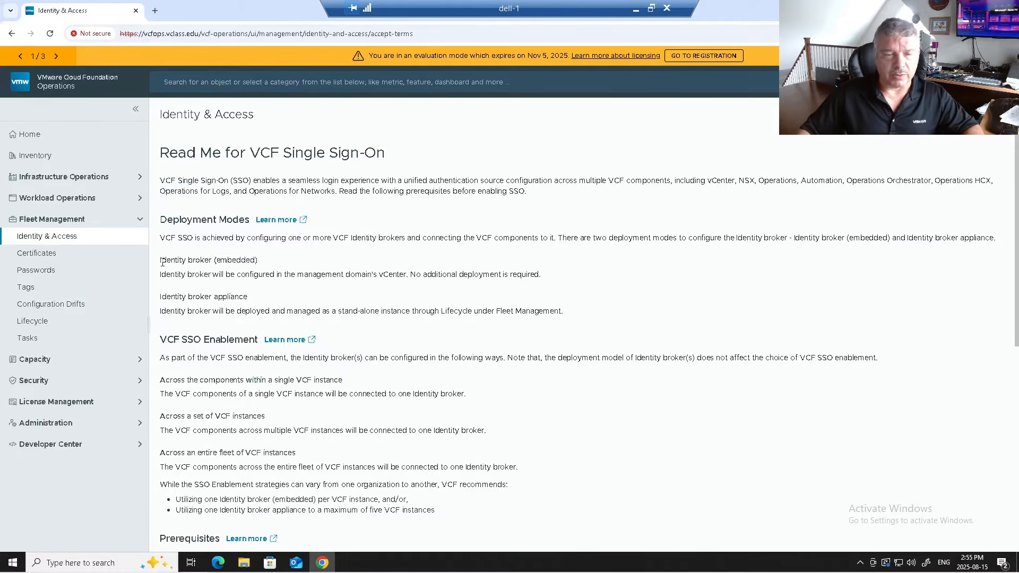
{"action": "left_click_drag", "start_coordinate": [164, 261], "coordinate": [287, 262]}
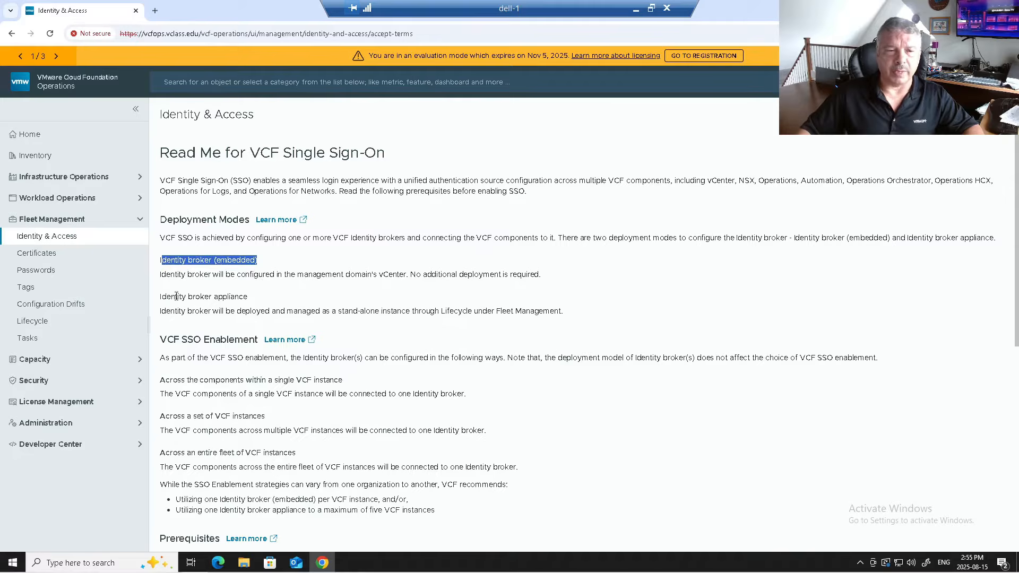
{"action": "left_click_drag", "start_coordinate": [162, 297], "coordinate": [248, 296]}
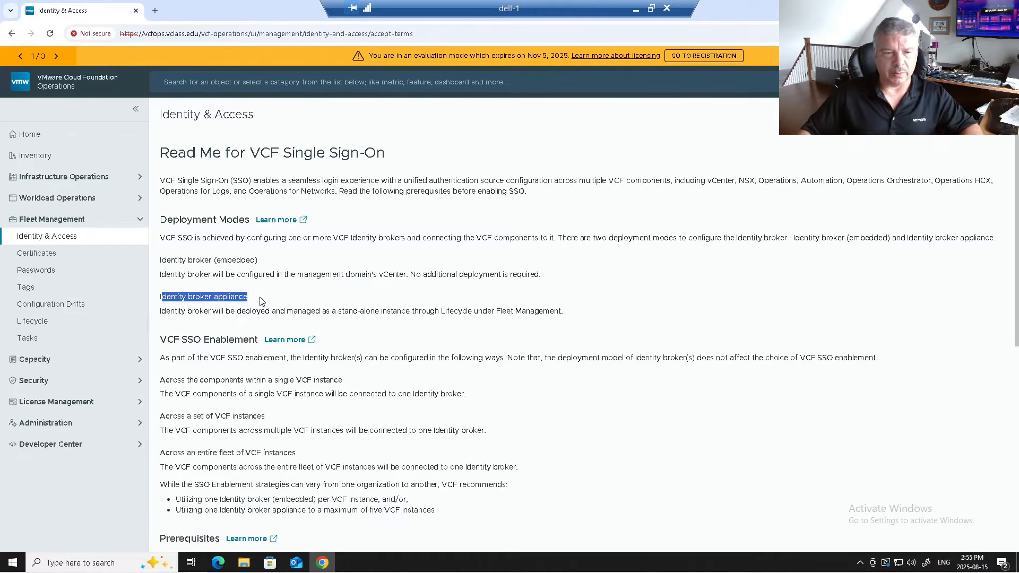
{"action": "scroll", "coordinate": [416, 302], "scroll_direction": "down", "scroll_amount": 2}
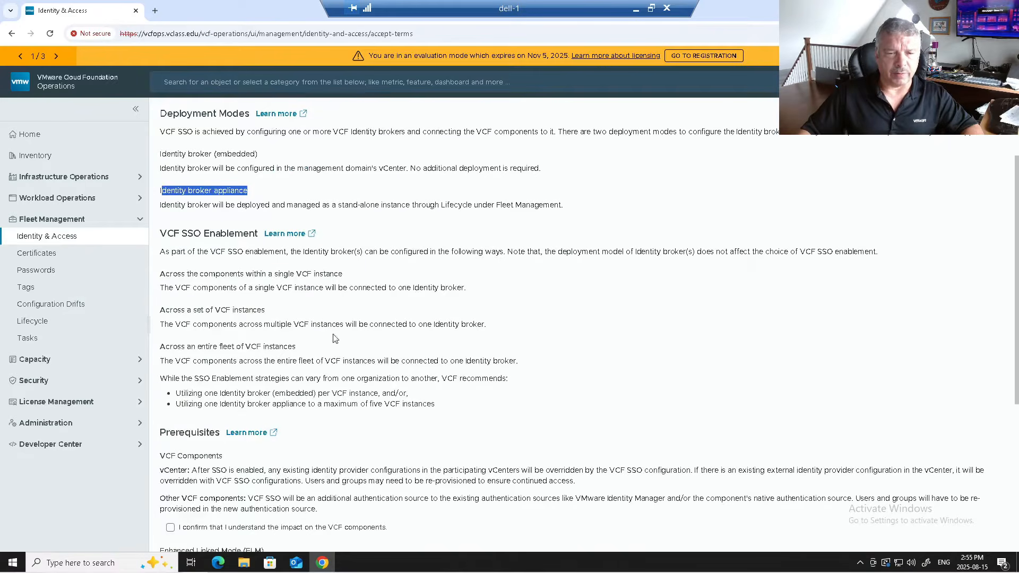
- Highlight the vCenter prerequisite note: vCenter takes VCF SSO configuration and users and groups need re-provisioning
{"action": "left_click", "coordinate": [340, 310]}
{"action": "scroll", "coordinate": [340, 310], "scroll_direction": "down", "scroll_amount": 5}
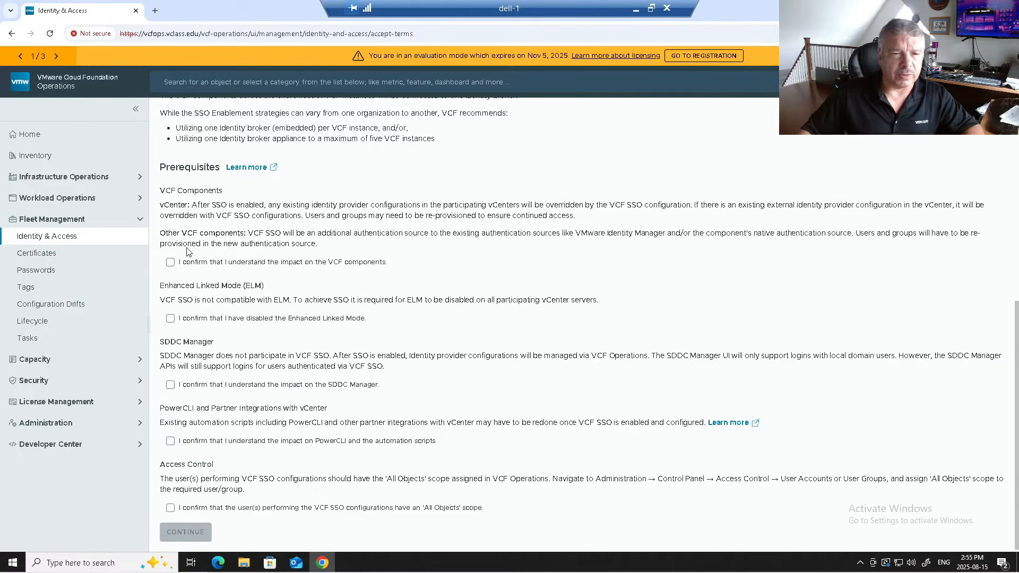
{"action": "left_click_drag", "start_coordinate": [197, 204], "coordinate": [731, 219]}
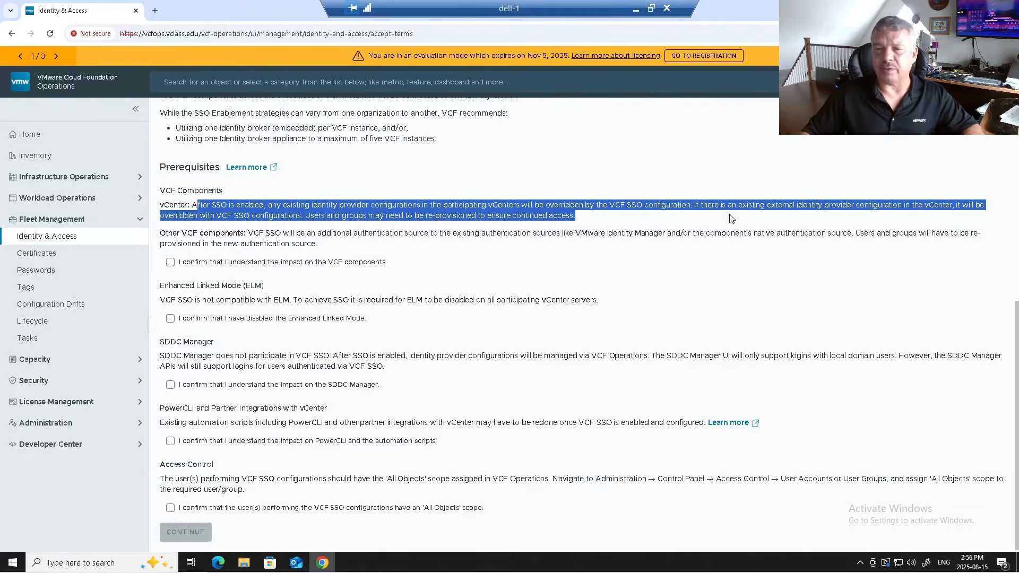
{"action": "left_click", "coordinate": [217, 217]}
{"action": "left_click_drag", "start_coordinate": [217, 218], "coordinate": [322, 216]}
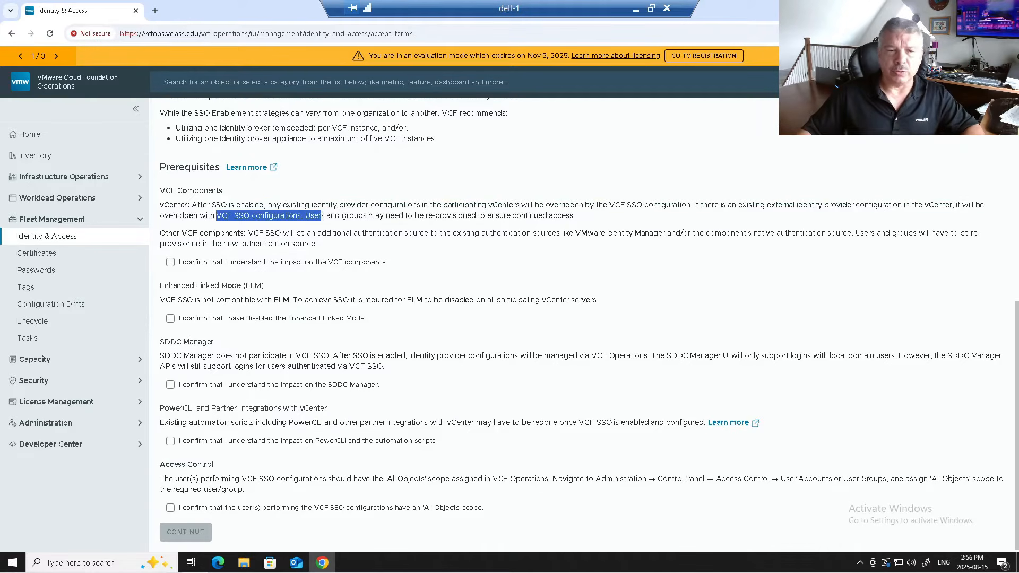
{"action": "left_click", "coordinate": [335, 216]}
{"action": "left_click_drag", "start_coordinate": [335, 217], "coordinate": [570, 216]}
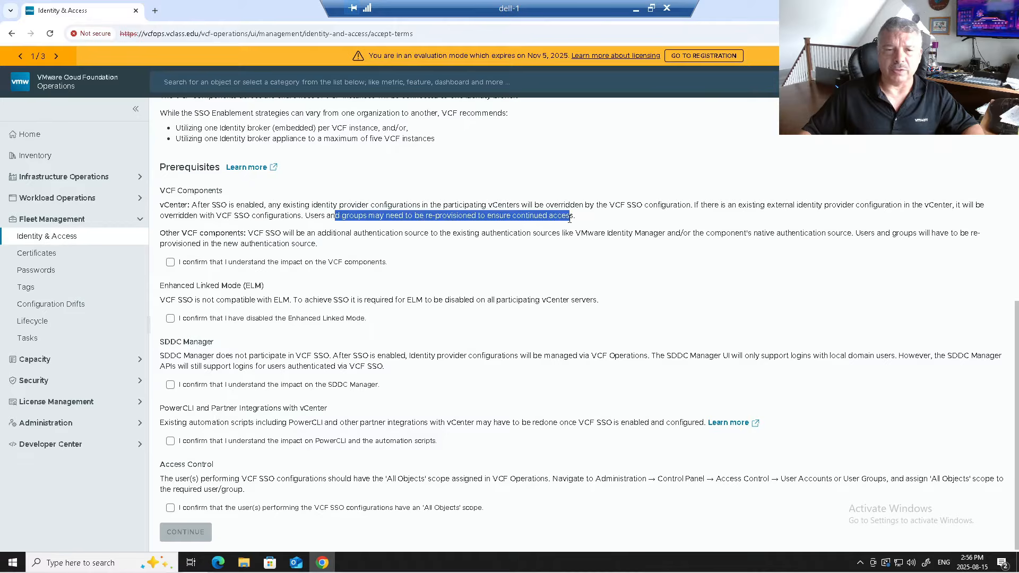
- Highlight the notes on other VCF components and authentication sources, then confirm understanding of the impact on VCF components
{"action": "left_click", "coordinate": [206, 233]}
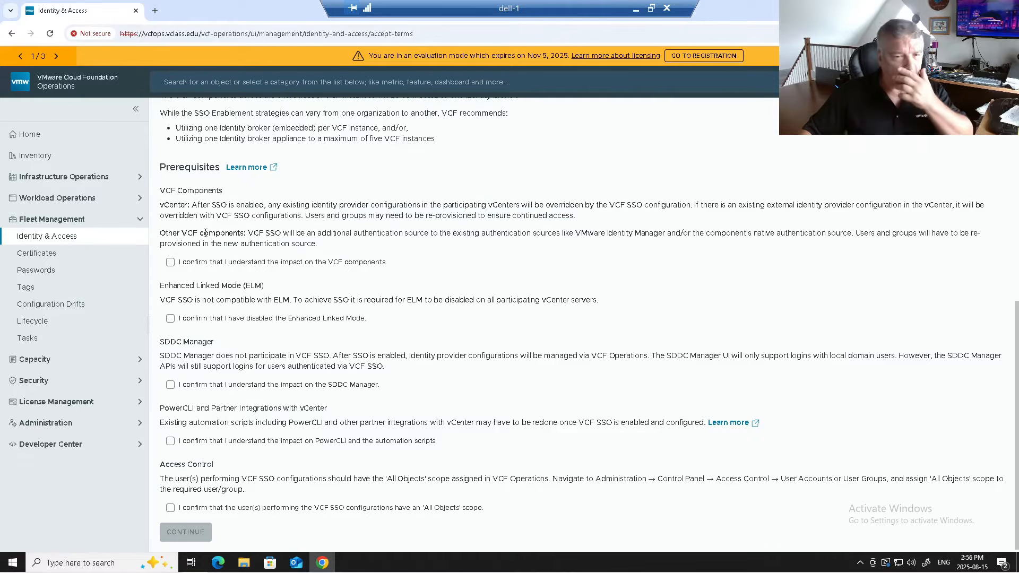
{"action": "left_click_drag", "start_coordinate": [275, 233], "coordinate": [528, 232]}
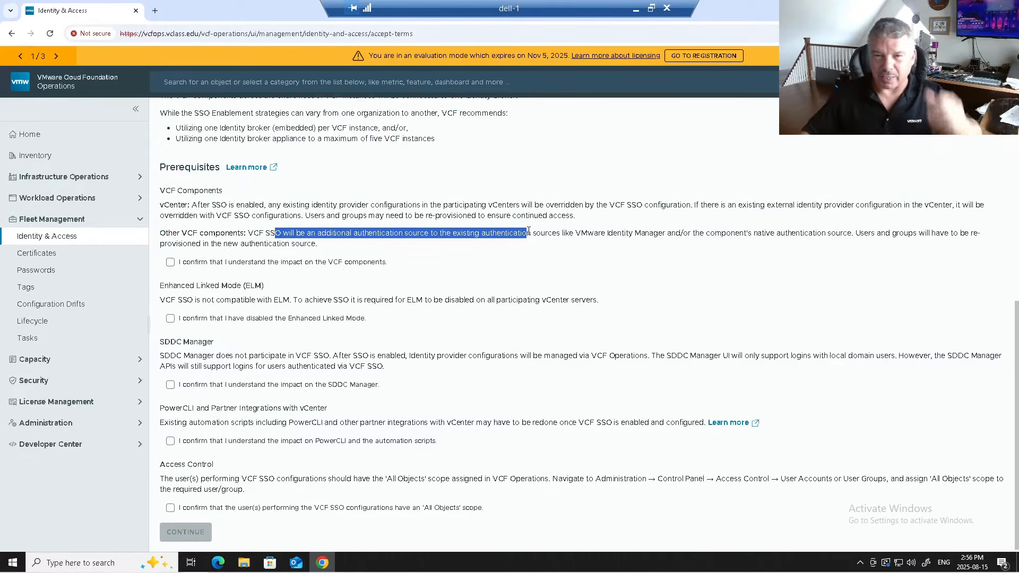
{"action": "left_click_drag", "start_coordinate": [634, 233], "coordinate": [717, 231]}
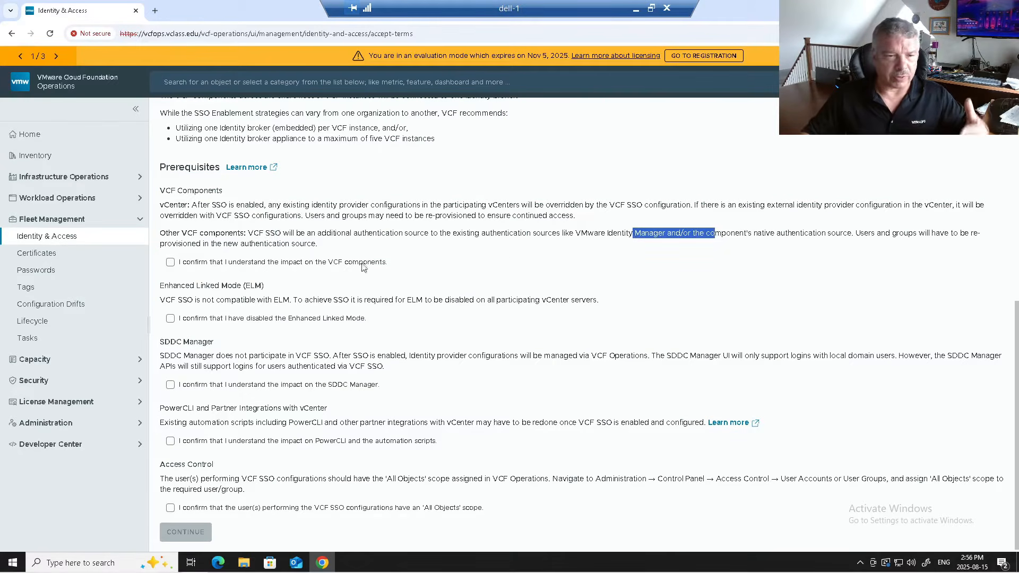
{"action": "left_click", "coordinate": [171, 263]}
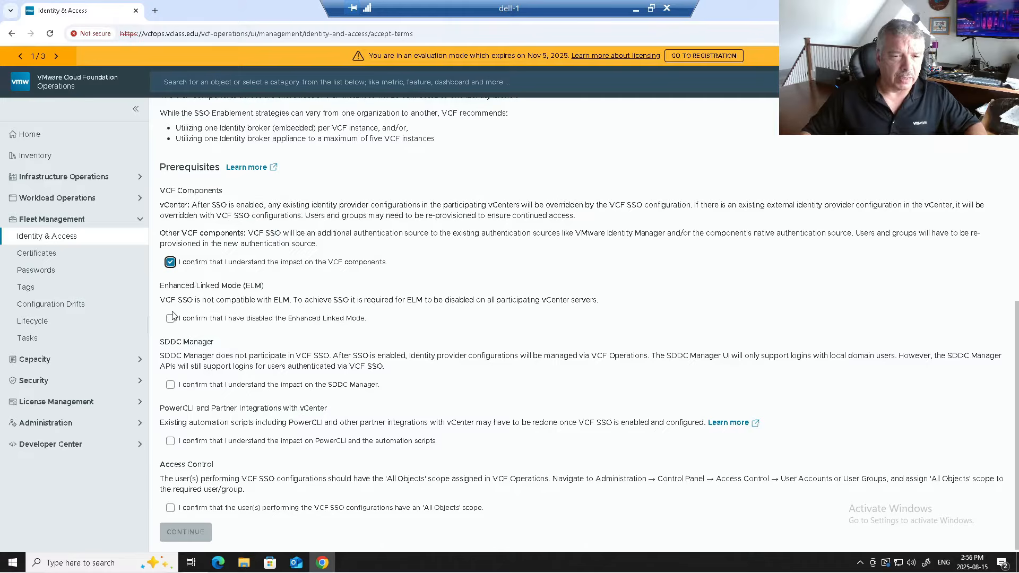
- Confirm Enhanced Linked Mode is disabled and acknowledge the SDDC Manager impact after reviewing its notes
{"action": "left_click_drag", "start_coordinate": [242, 286], "coordinate": [271, 285]}
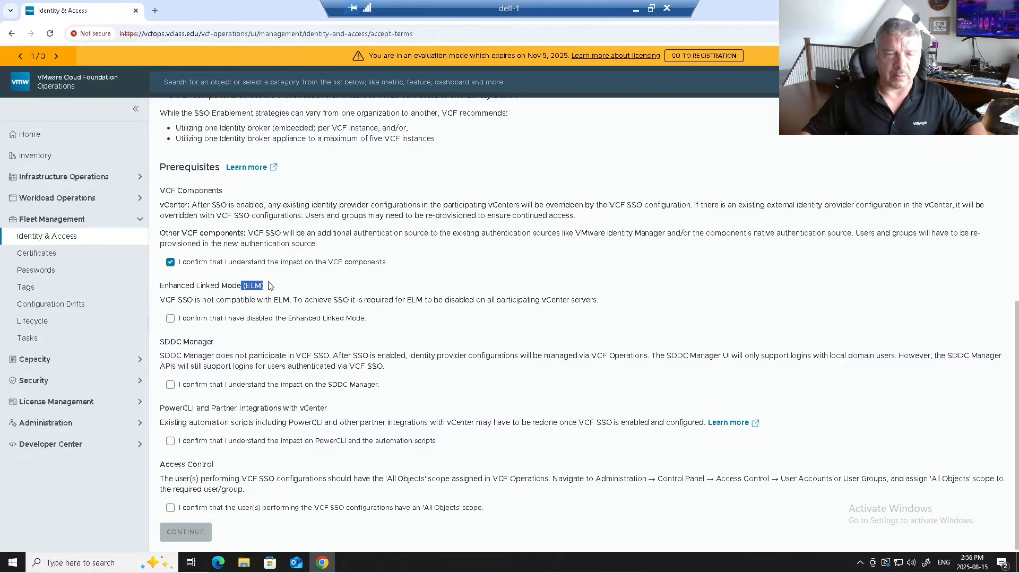
{"action": "left_click", "coordinate": [170, 319]}
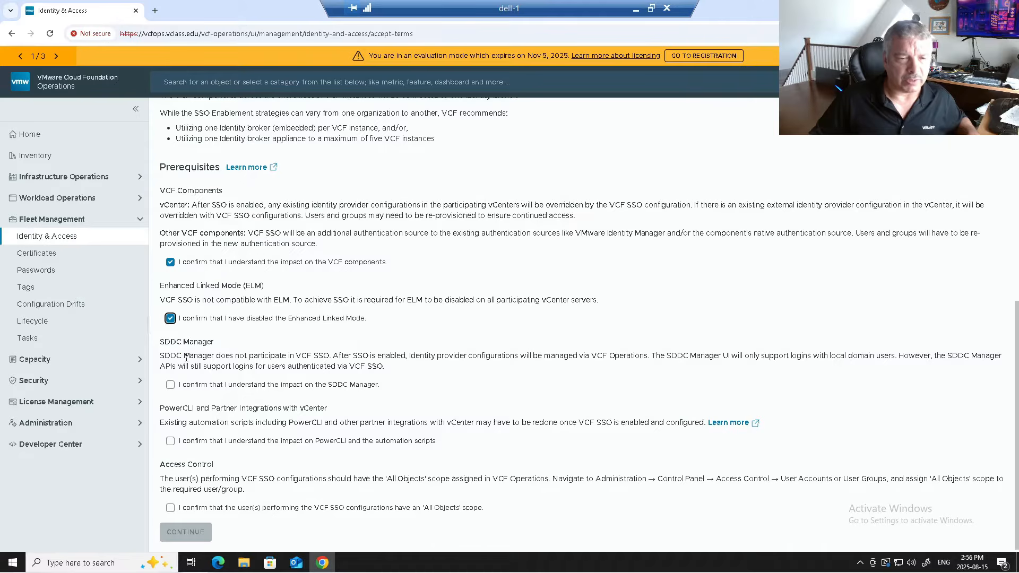
{"action": "left_click_drag", "start_coordinate": [185, 357], "coordinate": [338, 354]}
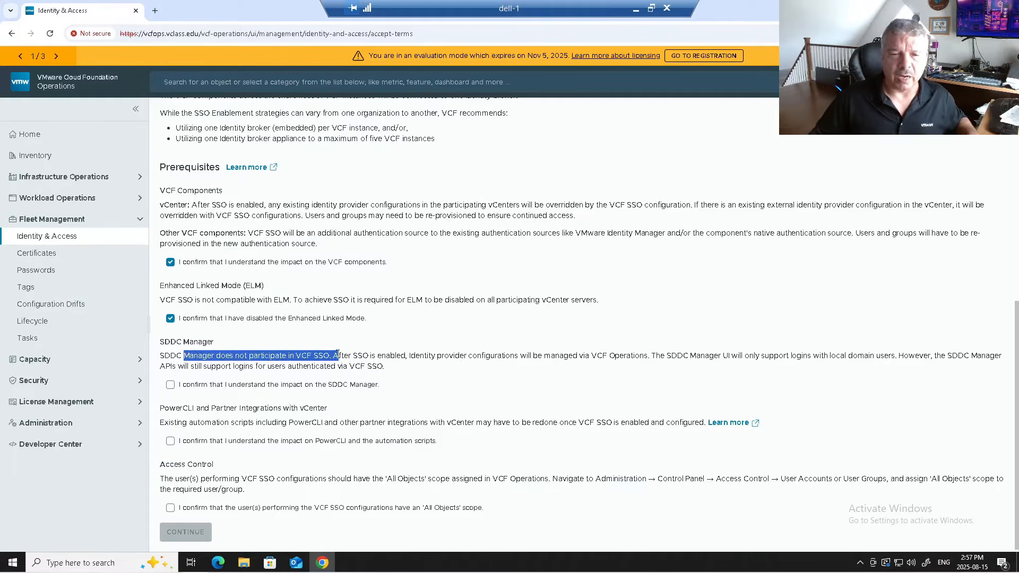
{"action": "left_click_drag", "start_coordinate": [353, 354], "coordinate": [932, 356]}
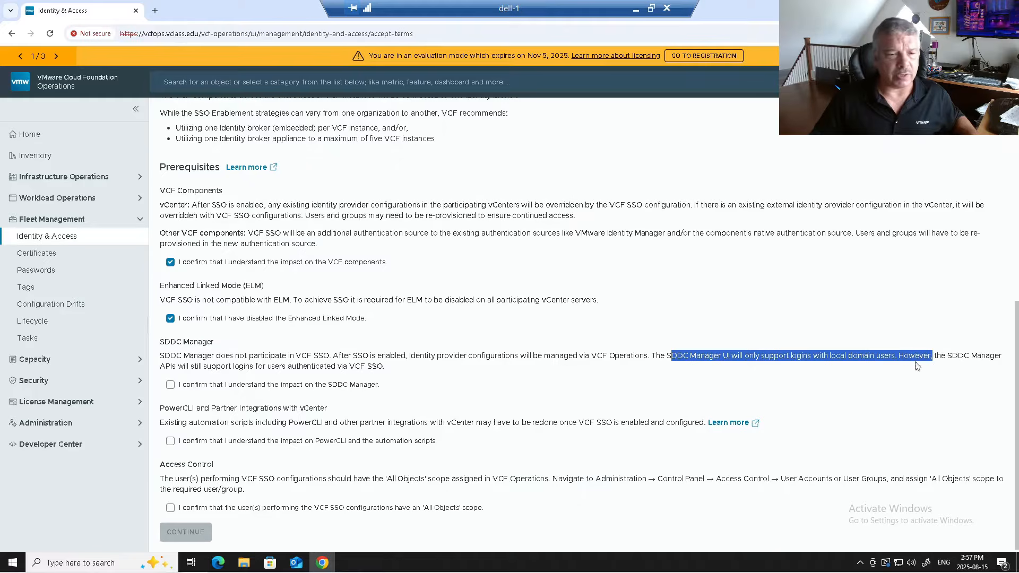
{"action": "left_click_drag", "start_coordinate": [216, 366], "coordinate": [387, 373]}
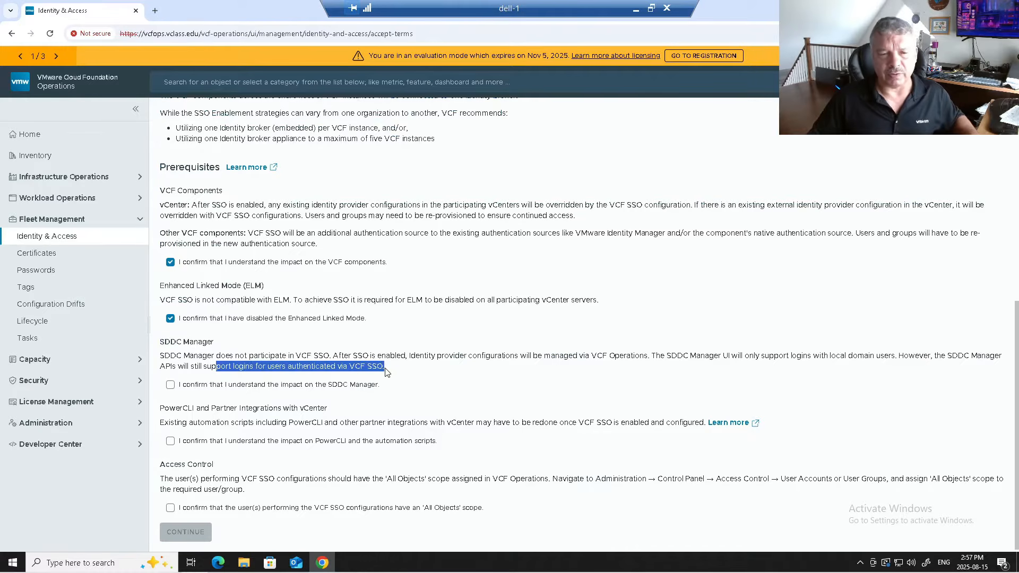
{"action": "left_click", "coordinate": [255, 387]}
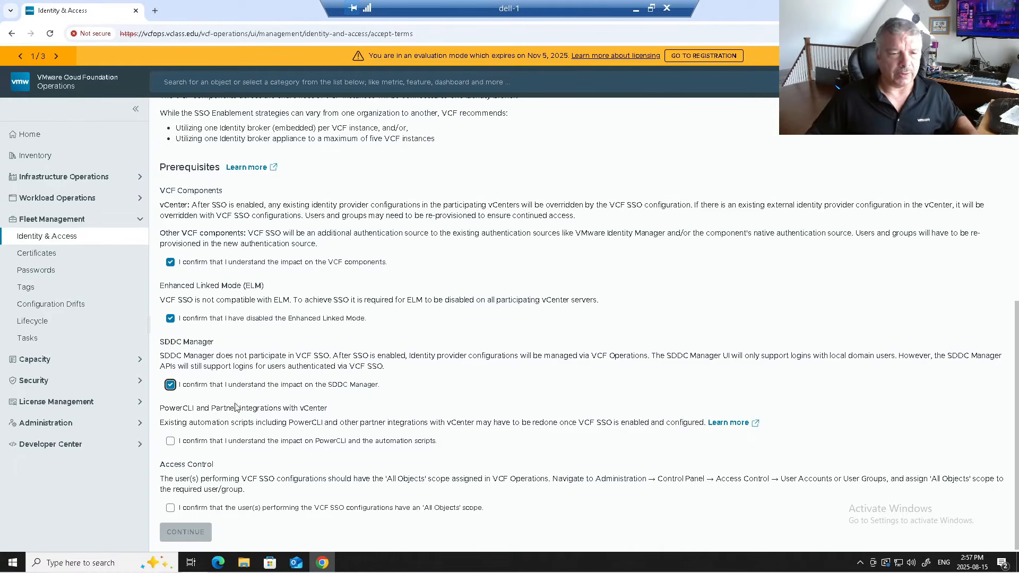
- Acknowledge the PowerCLI impact and the All Objects Access Control requirement, then continue to Getting started
{"action": "left_click", "coordinate": [171, 442]}
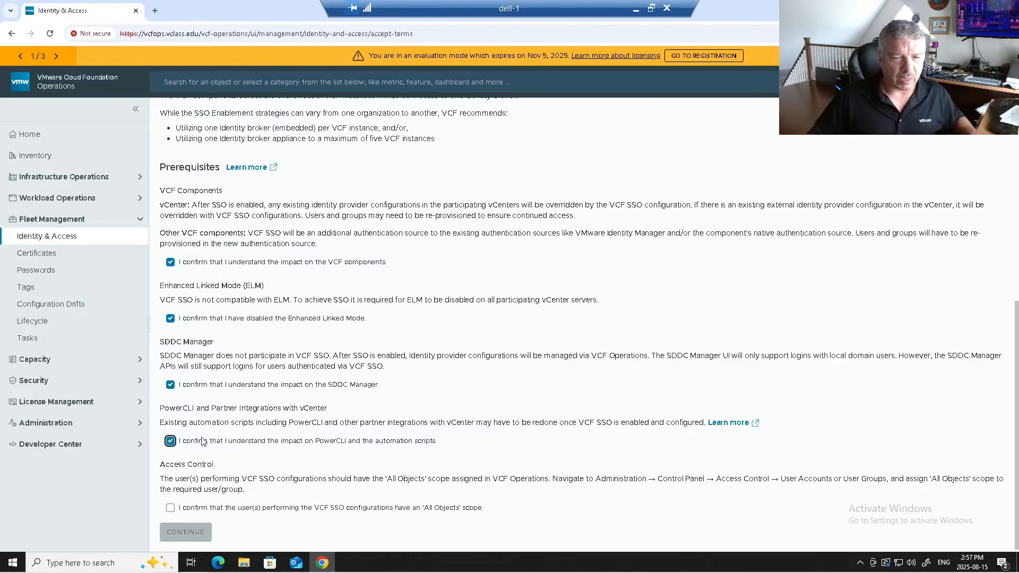
{"action": "left_click_drag", "start_coordinate": [169, 479], "coordinate": [277, 479]}
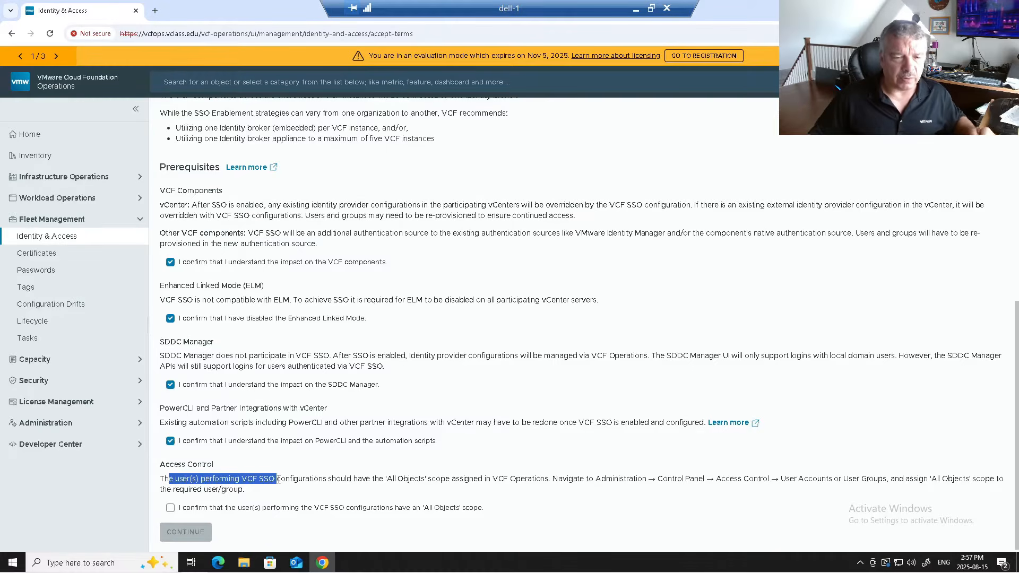
{"action": "left_click_drag", "start_coordinate": [289, 479], "coordinate": [341, 478]}
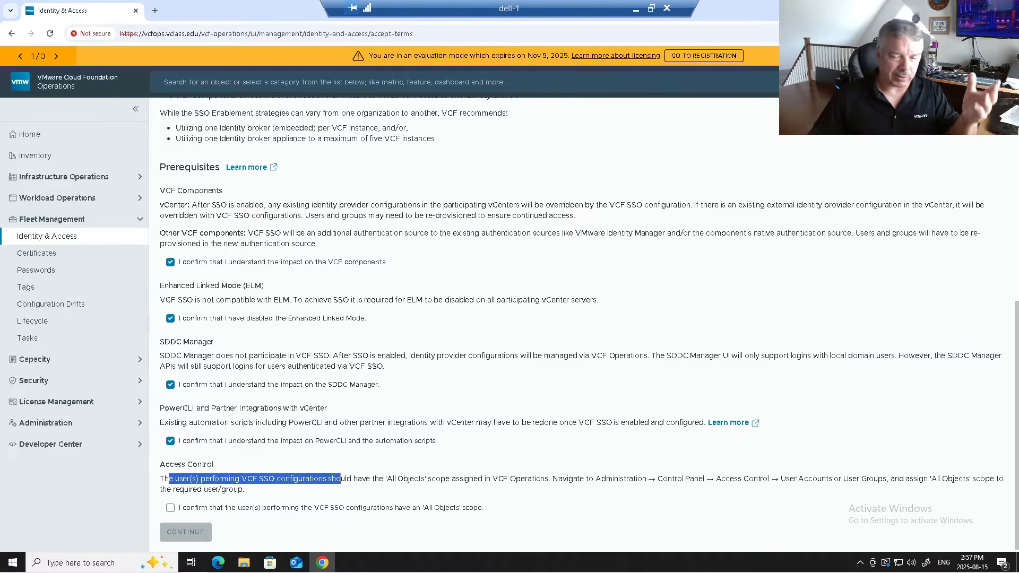
{"action": "left_click_drag", "start_coordinate": [340, 477], "coordinate": [718, 480]}
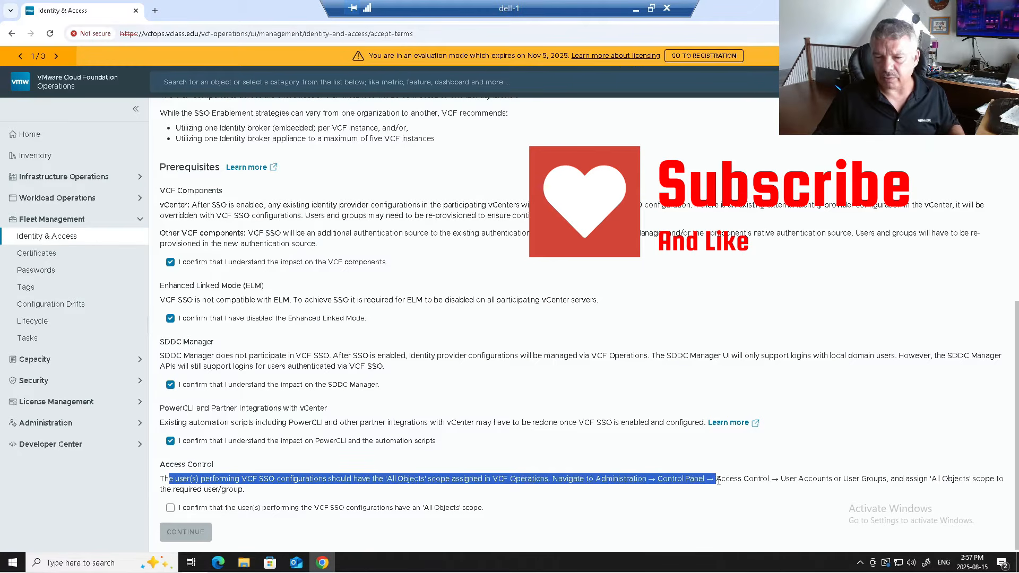
{"action": "left_click", "coordinate": [170, 508]}
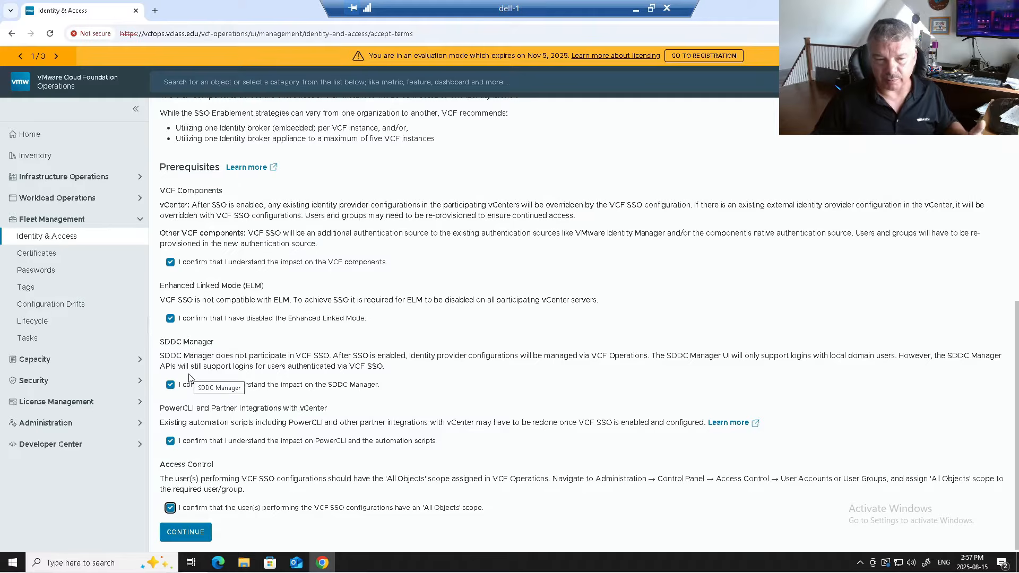
{"action": "left_click", "coordinate": [178, 539]}
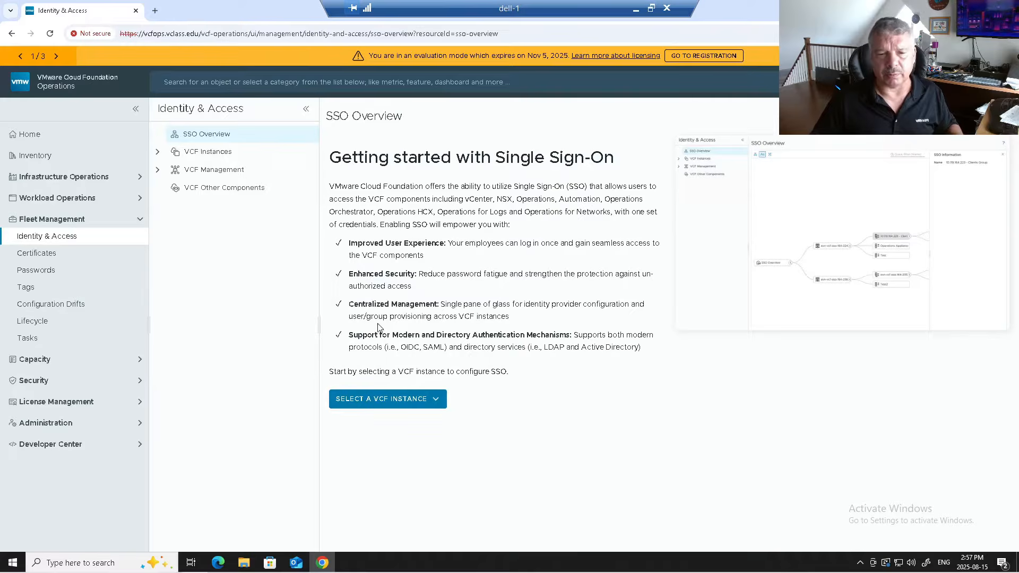
- Select the MYvcf instance and set its SSO deployment mode to Identity broker (embedded)
{"action": "left_click", "coordinate": [392, 402]}
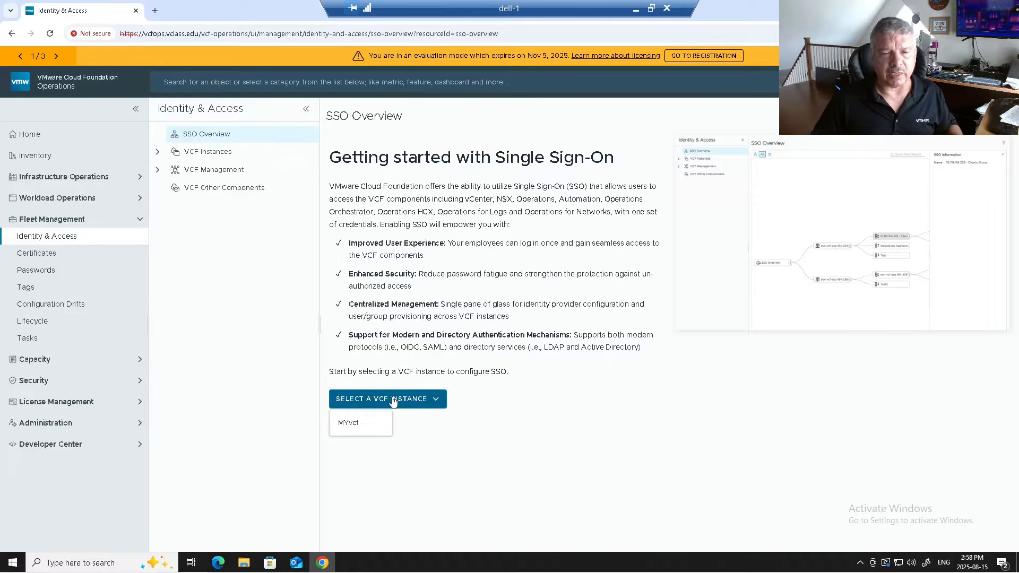
{"action": "left_click", "coordinate": [350, 423]}
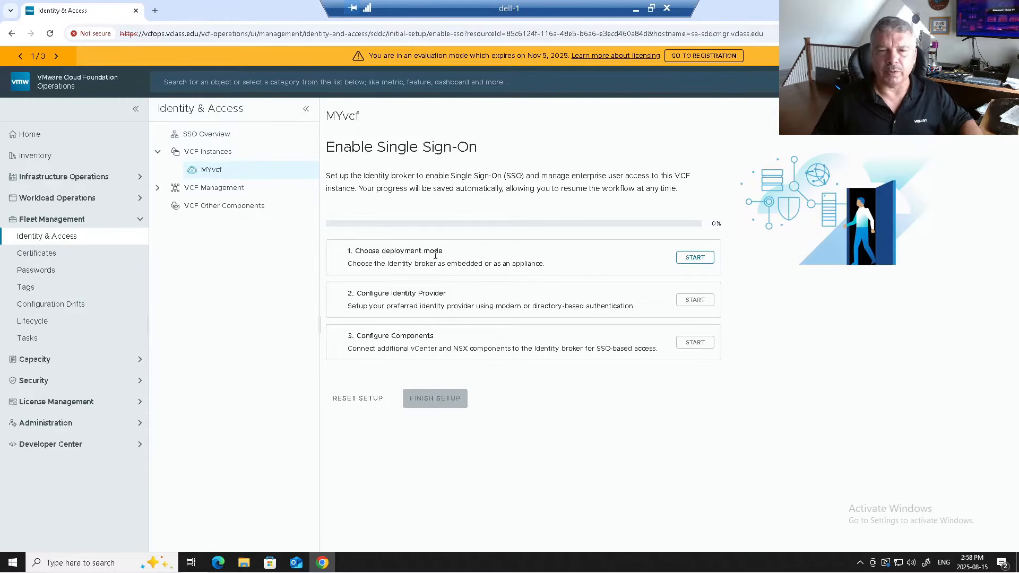
{"action": "left_click", "coordinate": [693, 257]}
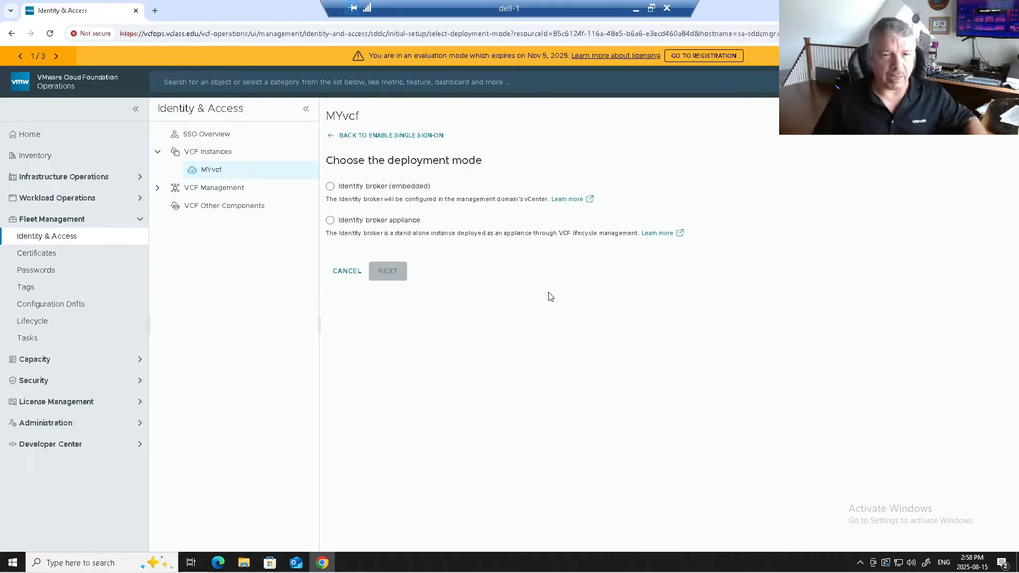
{"action": "left_click", "coordinate": [364, 188]}
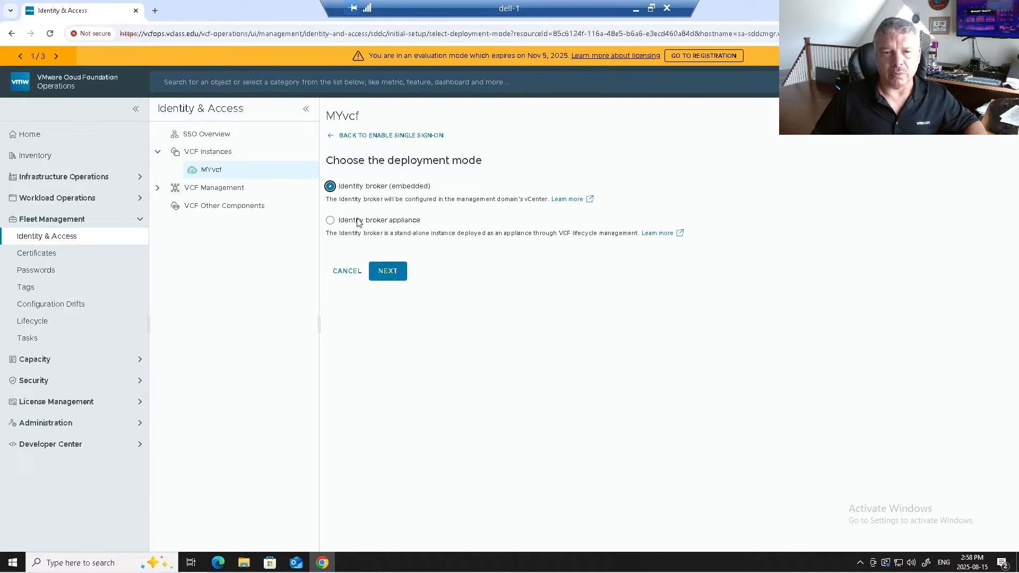
{"action": "left_click", "coordinate": [387, 272]}
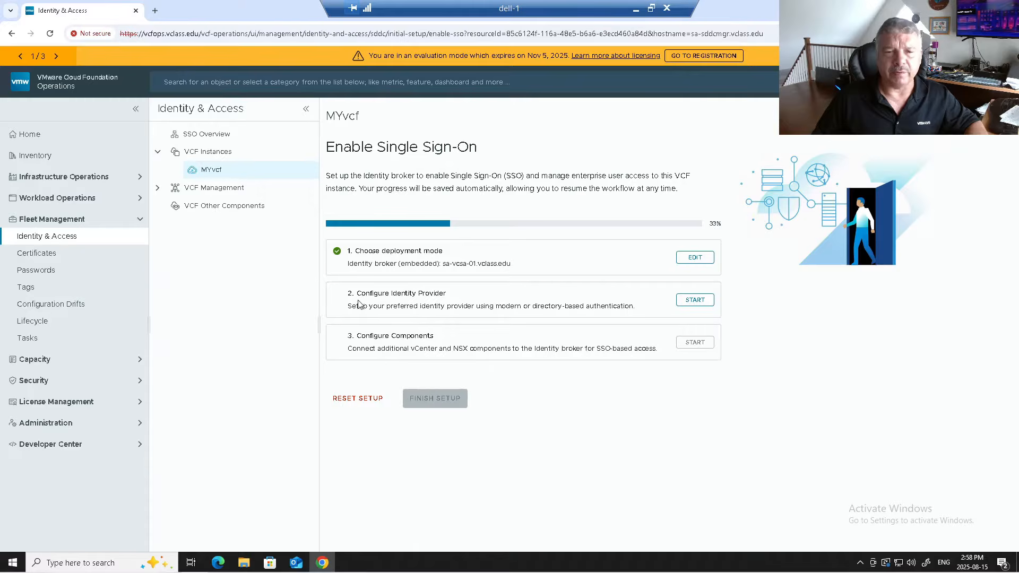
- Start identity provider configuration, select AD/LDAP, and open its Directory information form
{"action": "left_click", "coordinate": [702, 307]}
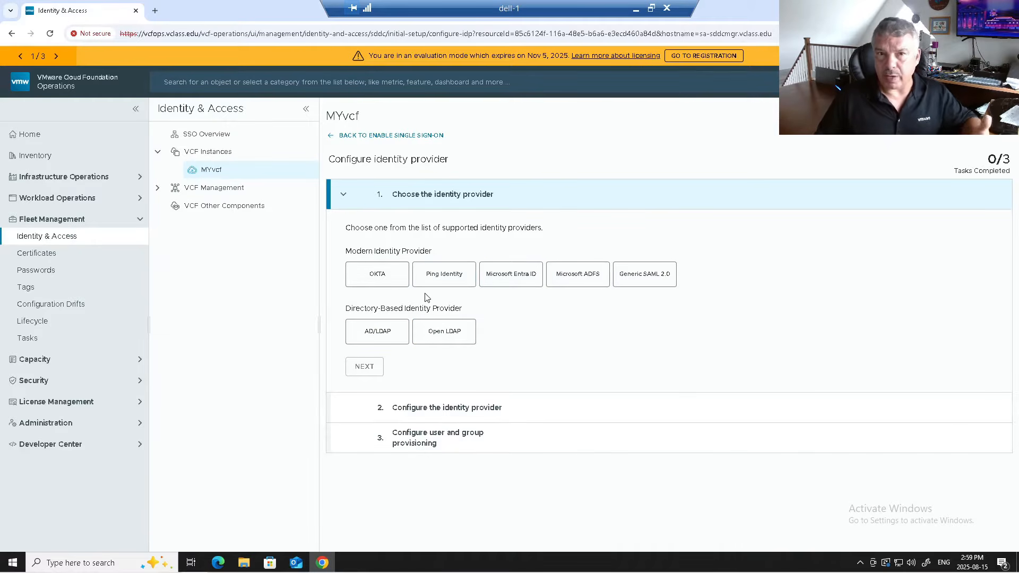
{"action": "left_click", "coordinate": [378, 334]}
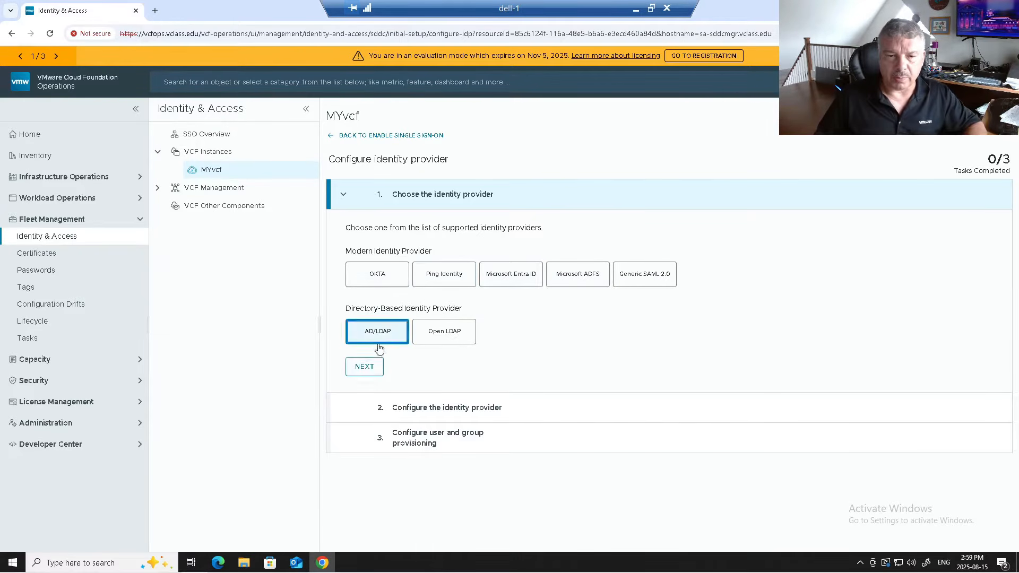
{"action": "left_click", "coordinate": [370, 370]}
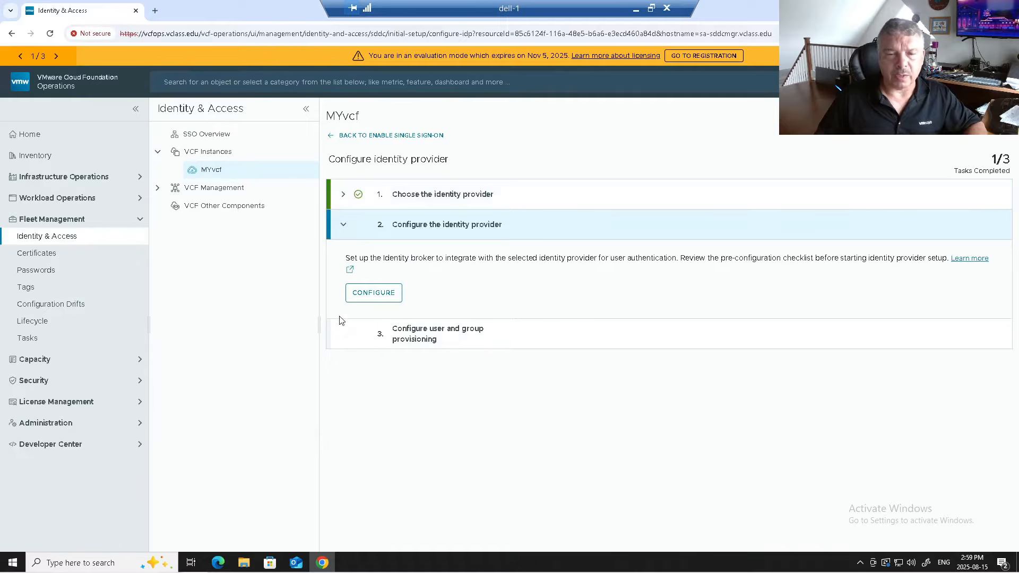
{"action": "left_click", "coordinate": [384, 292]}
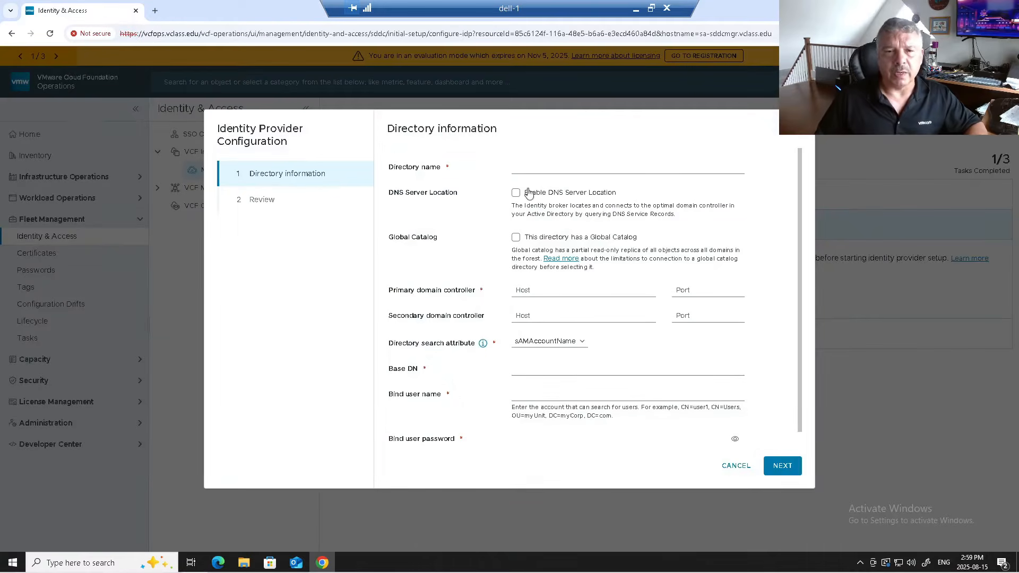
- Enter directory name VCLASS, enable DNS Server Location, untick Enable LDAPS, and keep sAMAccountName as search attribute
{"action": "left_click", "coordinate": [549, 165]}
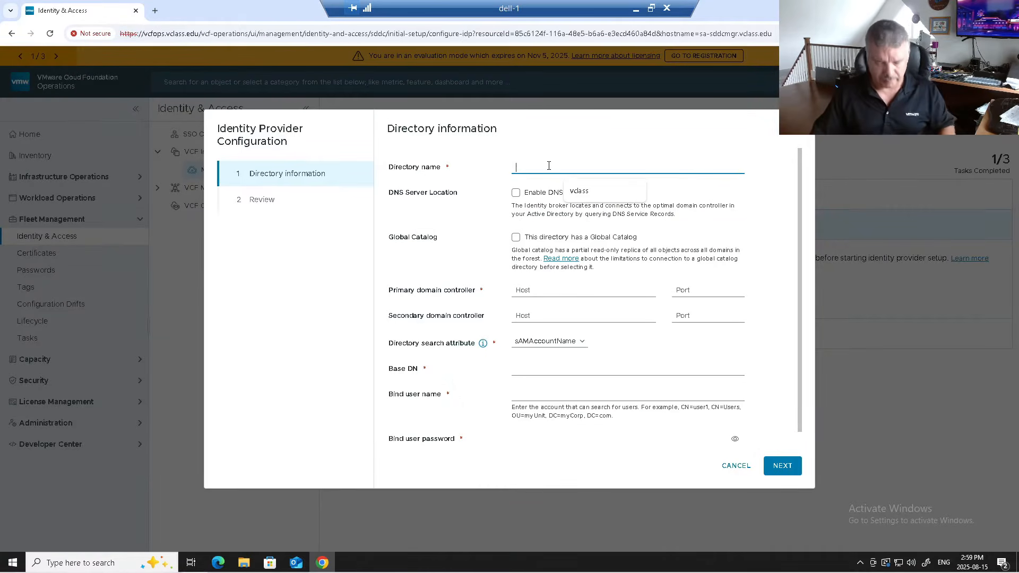
{"action": "type", "text": "VCLASS"}
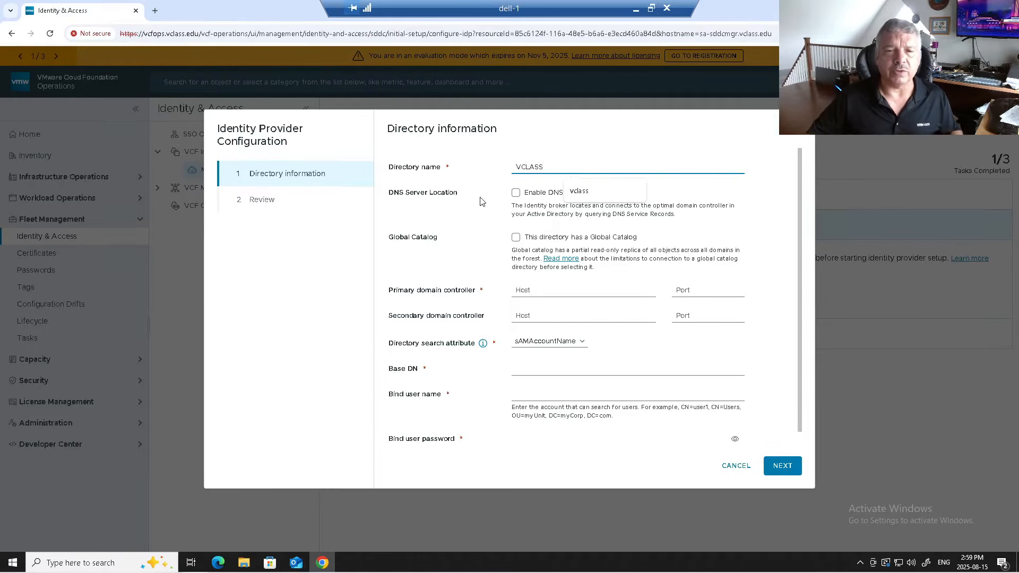
{"action": "left_click", "coordinate": [516, 193]}
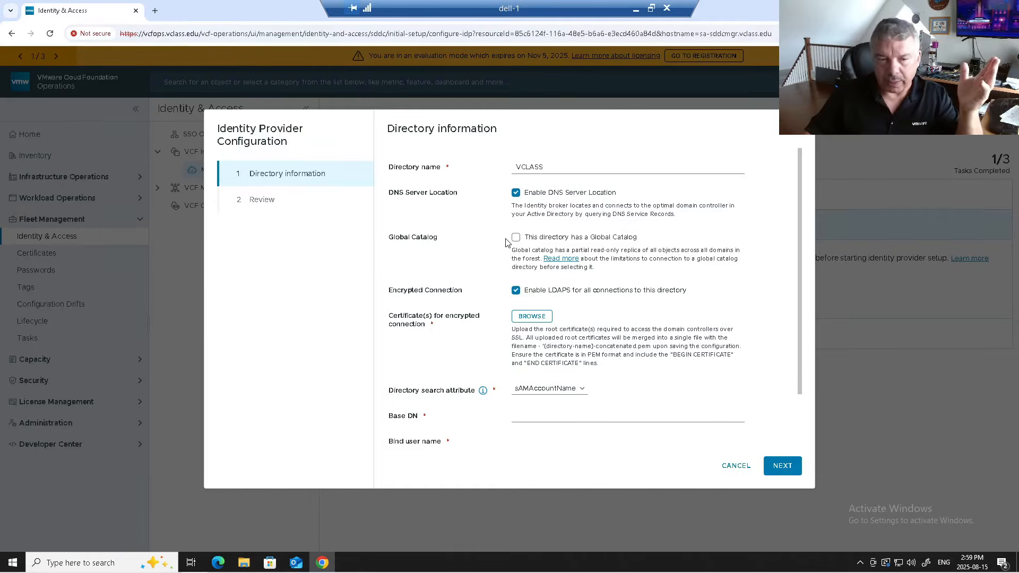
{"action": "left_click", "coordinate": [514, 294]}
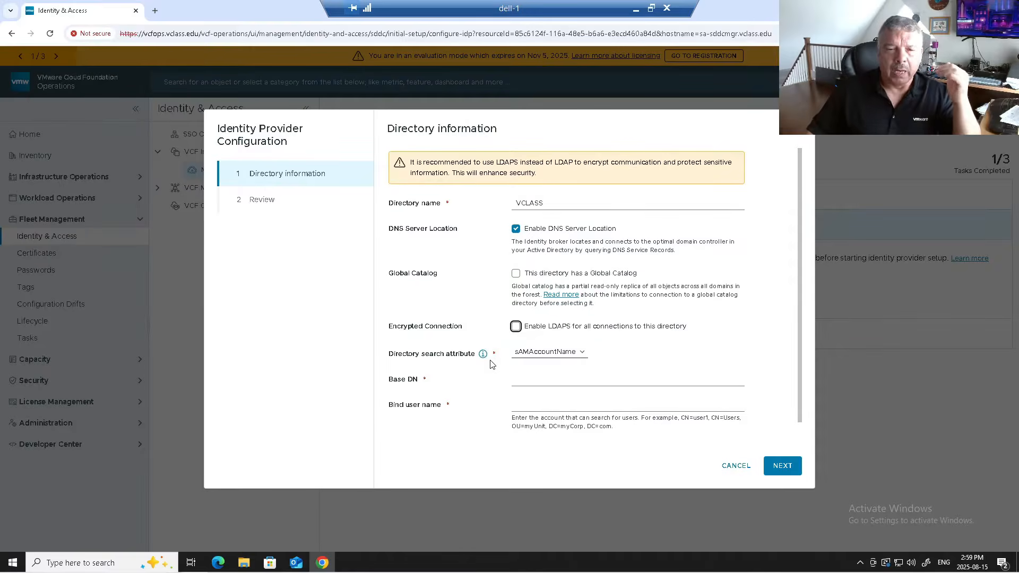
{"action": "left_click", "coordinate": [560, 352]}
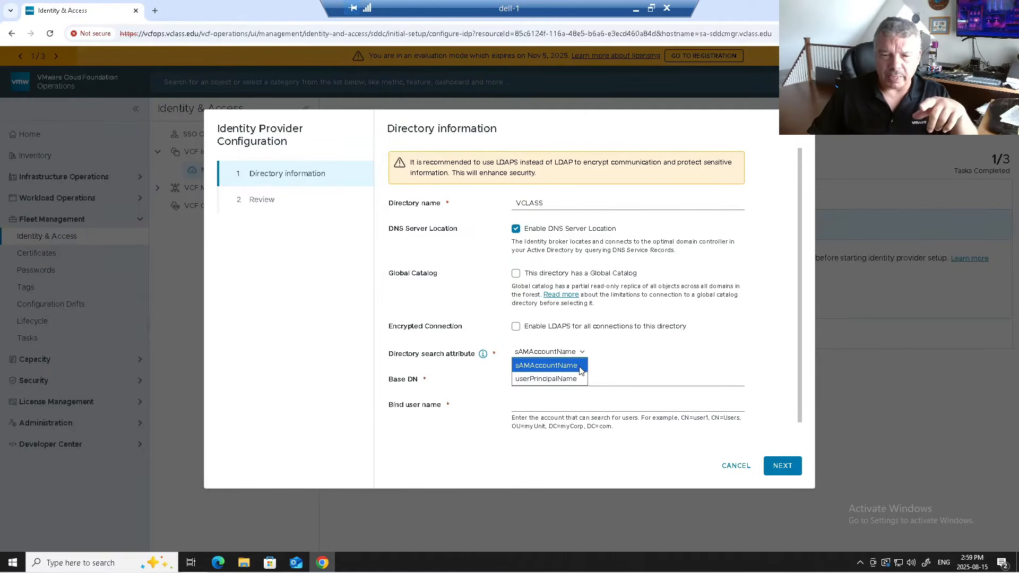
{"action": "left_click", "coordinate": [573, 366]}
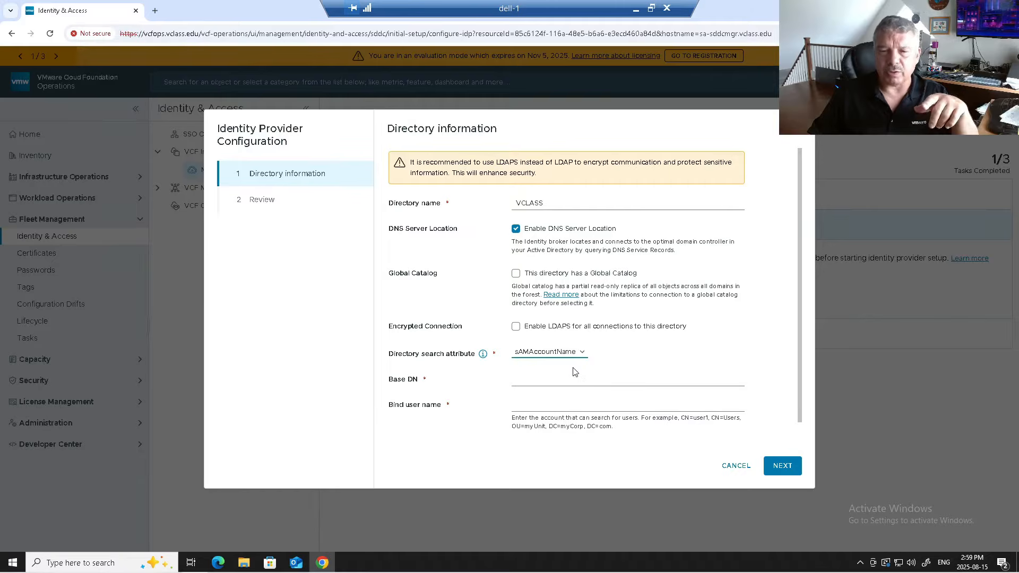
- Review the Base DN value CN=Users,DC=vclass,DC=edu, highlighting its Users and edu parts
{"action": "left_click", "coordinate": [536, 380]}
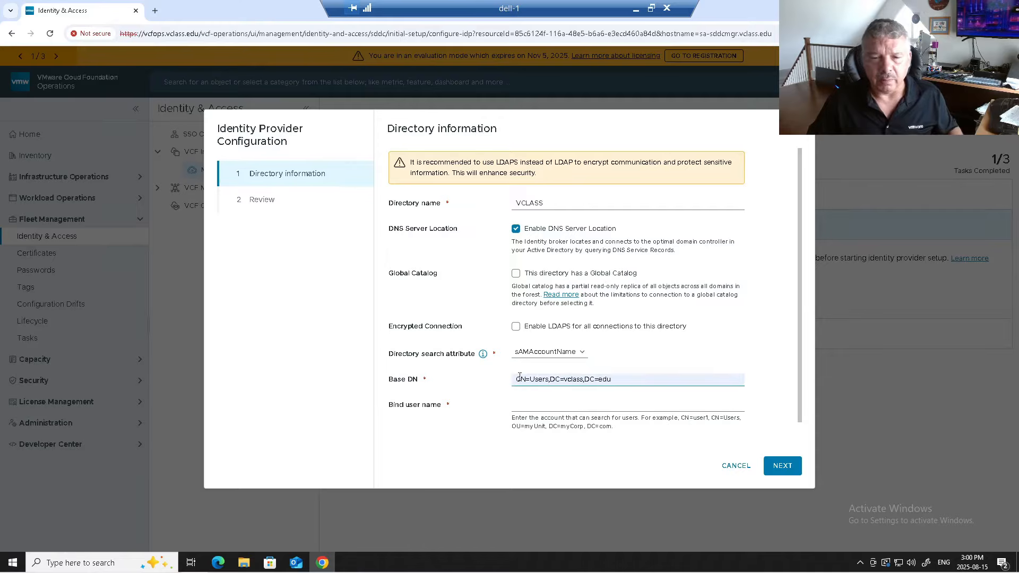
{"action": "left_click_drag", "start_coordinate": [530, 379], "coordinate": [573, 379]}
{"action": "left_click", "coordinate": [551, 378]}
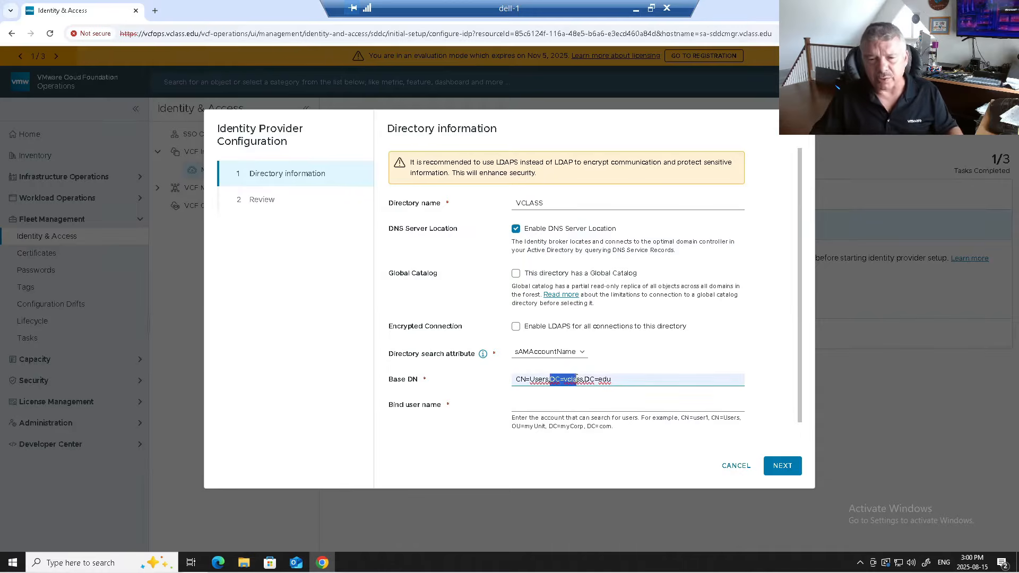
{"action": "left_click_drag", "start_coordinate": [594, 379], "coordinate": [624, 379]}
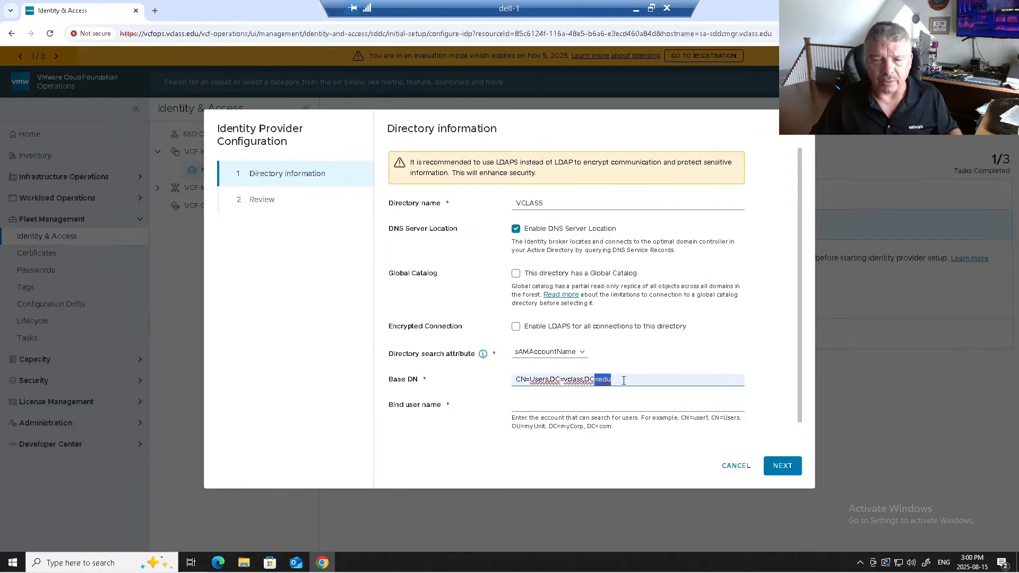
{"action": "left_click", "coordinate": [623, 380]}
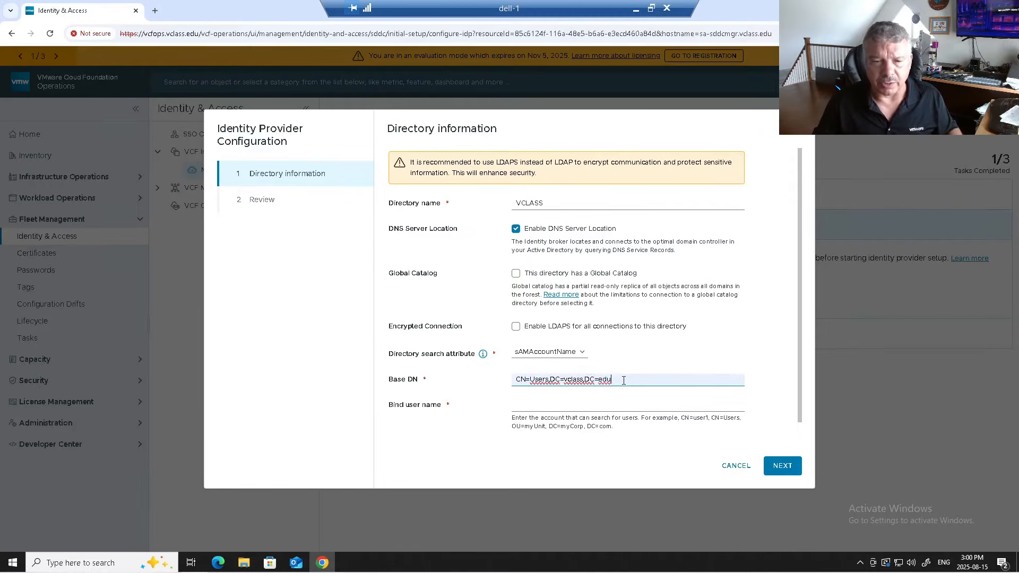
- Fill in the domain administrator as bind user with its password and proceed to the Review step
{"action": "left_click", "coordinate": [539, 404]}
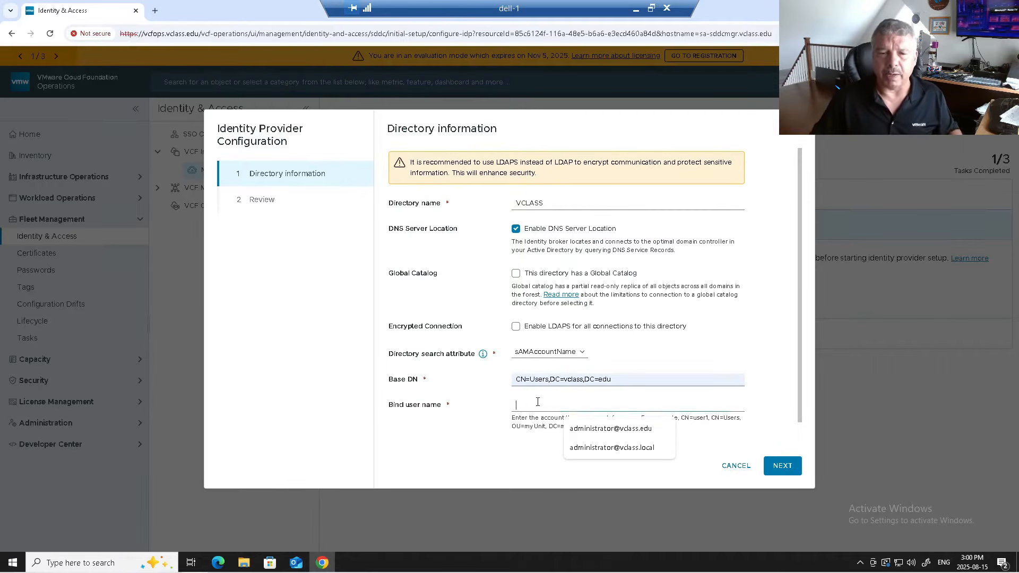
{"action": "scroll", "coordinate": [804, 440], "scroll_direction": "down", "scroll_amount": 1}
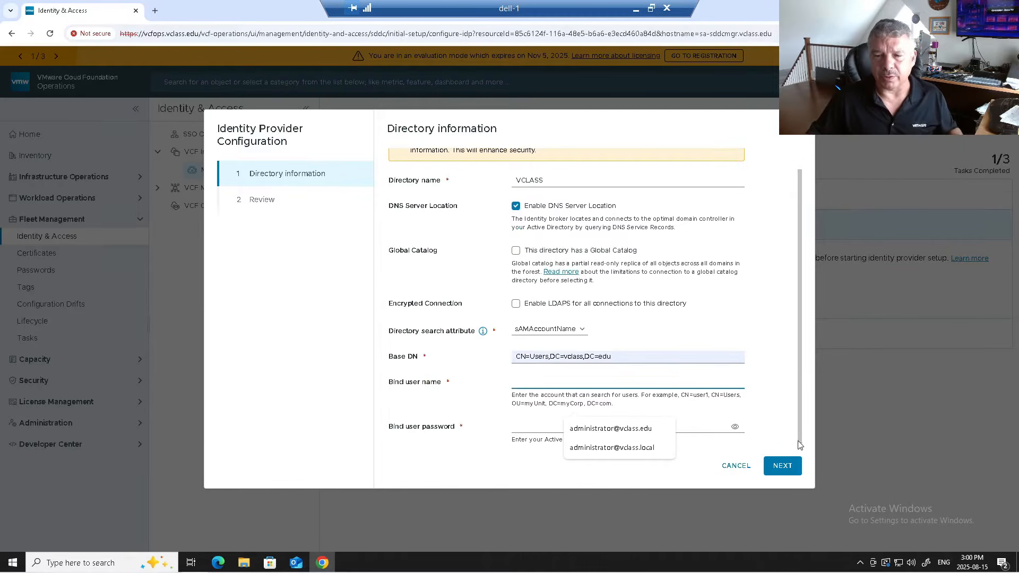
{"action": "left_click", "coordinate": [515, 383]}
{"action": "left_click", "coordinate": [574, 405]}
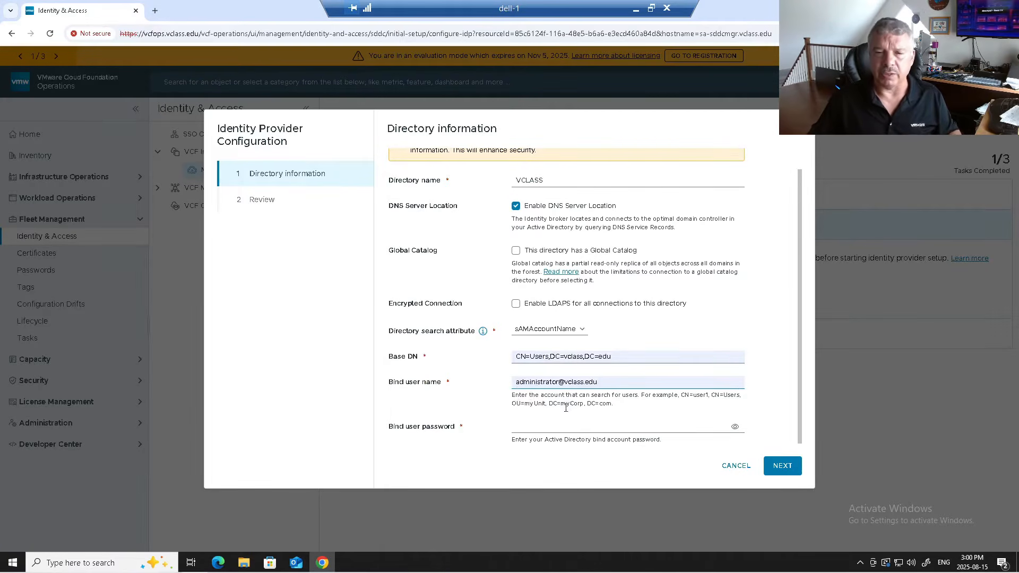
{"action": "left_click", "coordinate": [517, 426]}
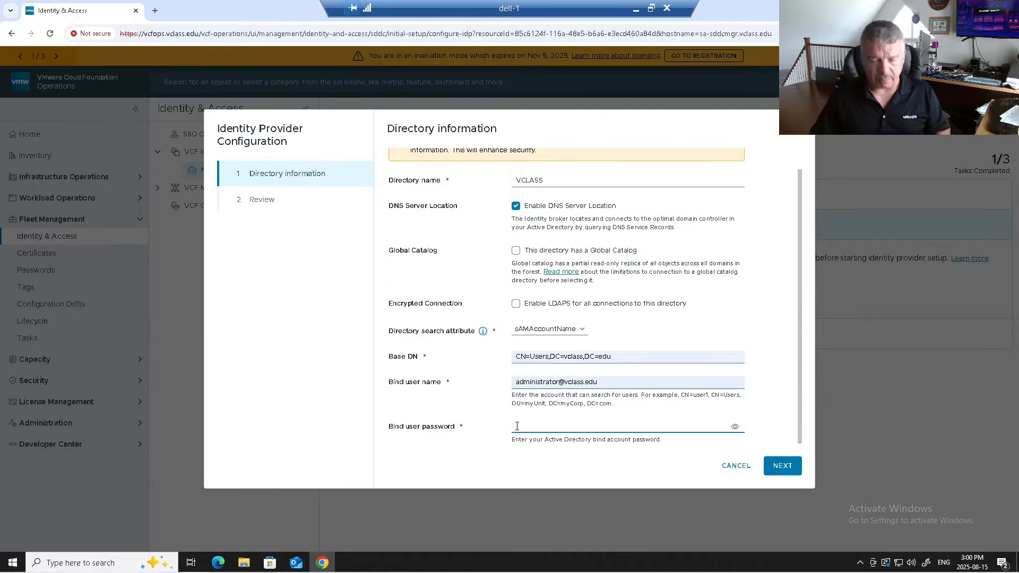
{"action": "type", "text": "VM"}
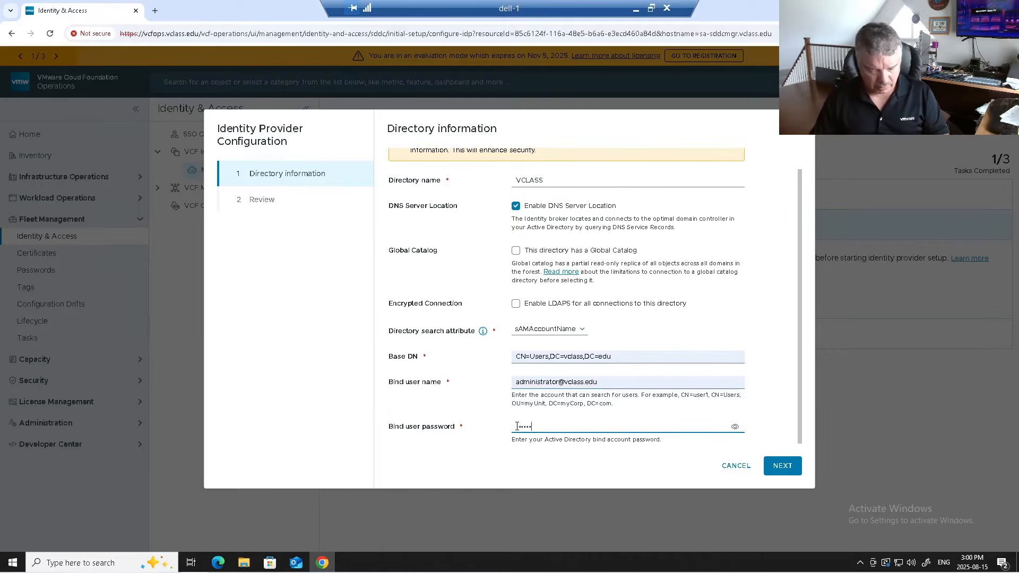
{"action": "left_click", "coordinate": [774, 467]}
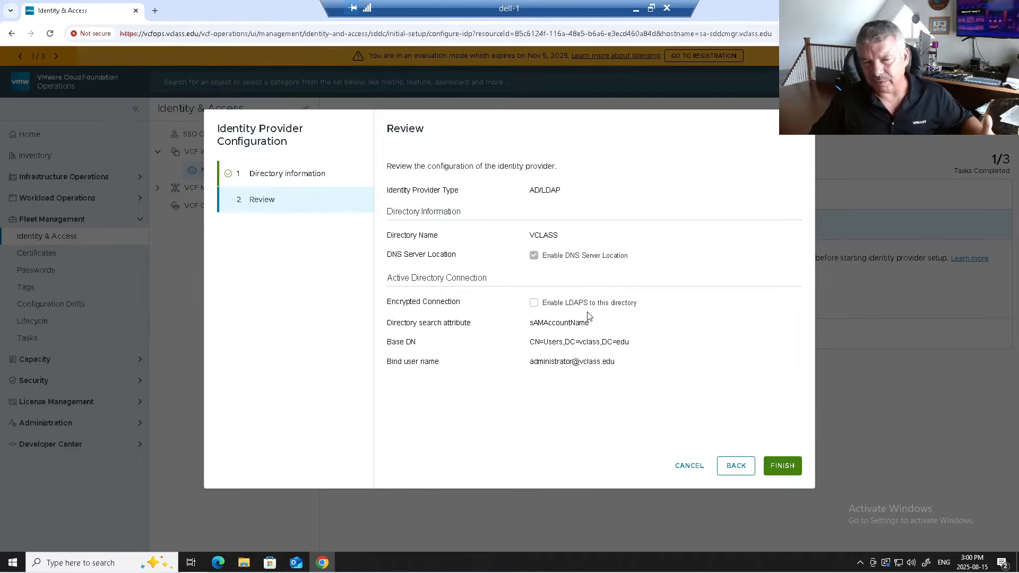
- Finish the Review step to save the VCLASS AD/LDAP identity provider, reaching 2/3 tasks completed
{"action": "left_click", "coordinate": [782, 469]}
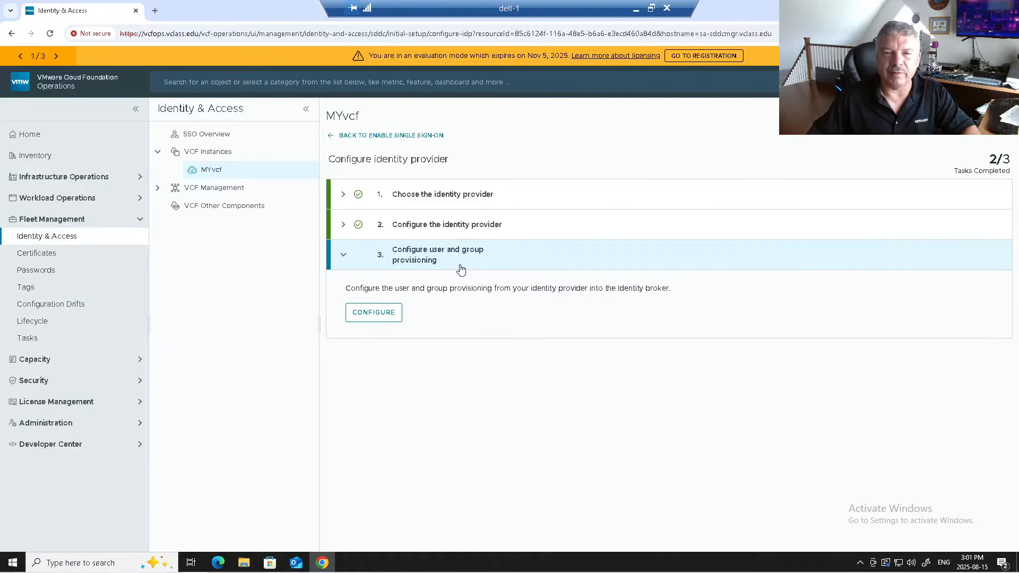
- Start user and group provisioning, accept the directory details, and map employeeID to the AD employeeID attribute
{"action": "left_click", "coordinate": [383, 318]}
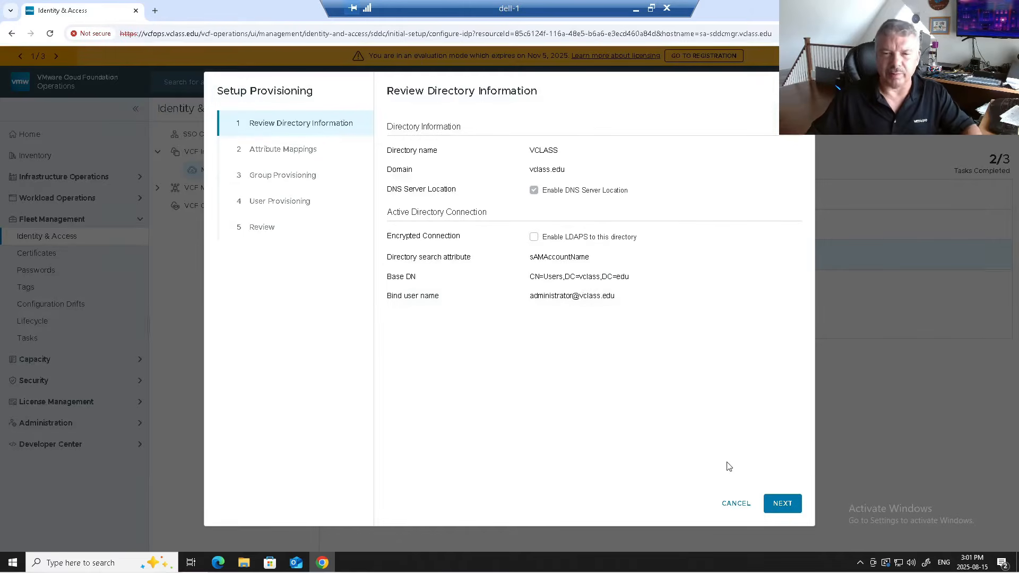
{"action": "left_click", "coordinate": [780, 503]}
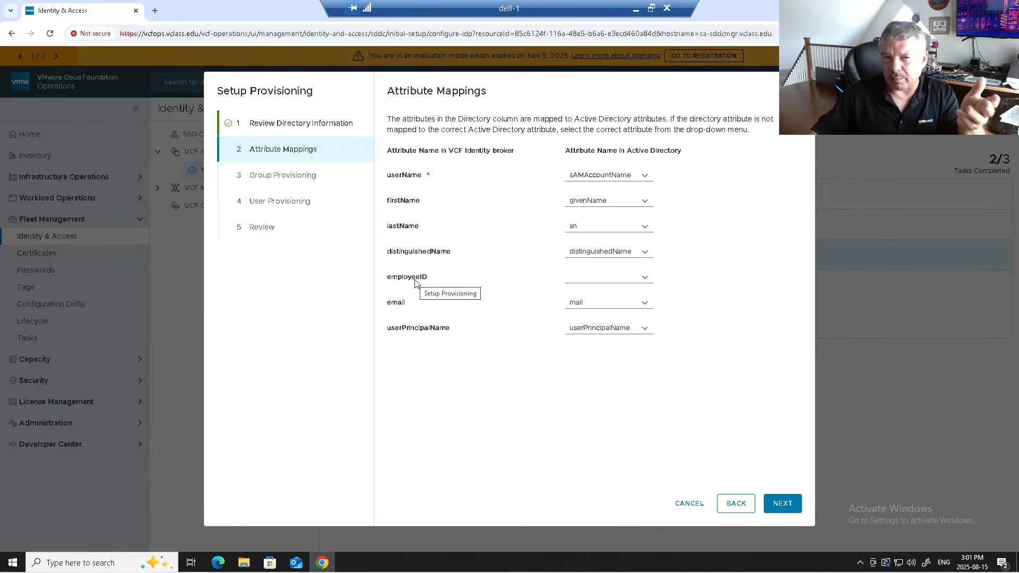
{"action": "left_click", "coordinate": [645, 278]}
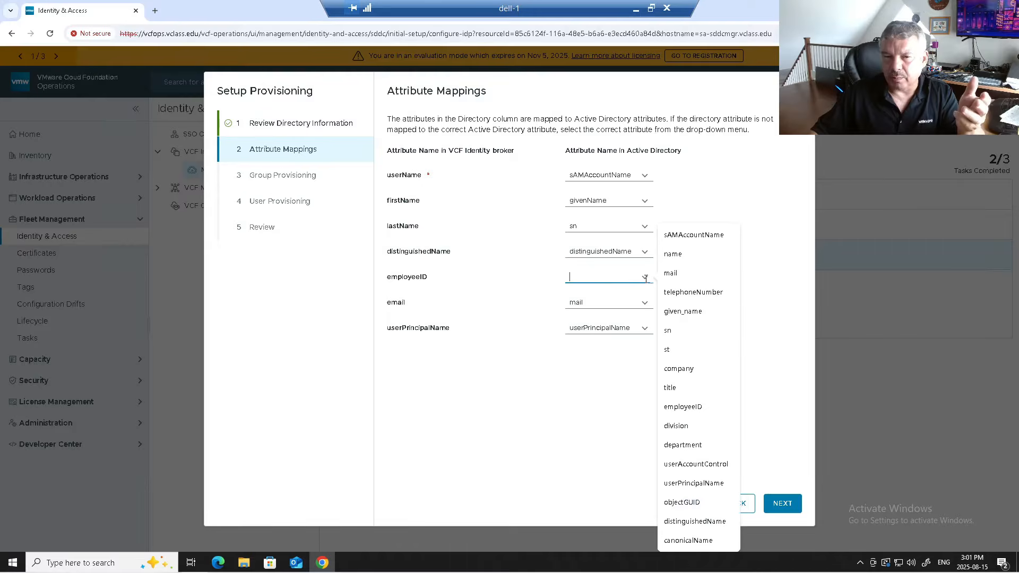
{"action": "left_click", "coordinate": [695, 412]}
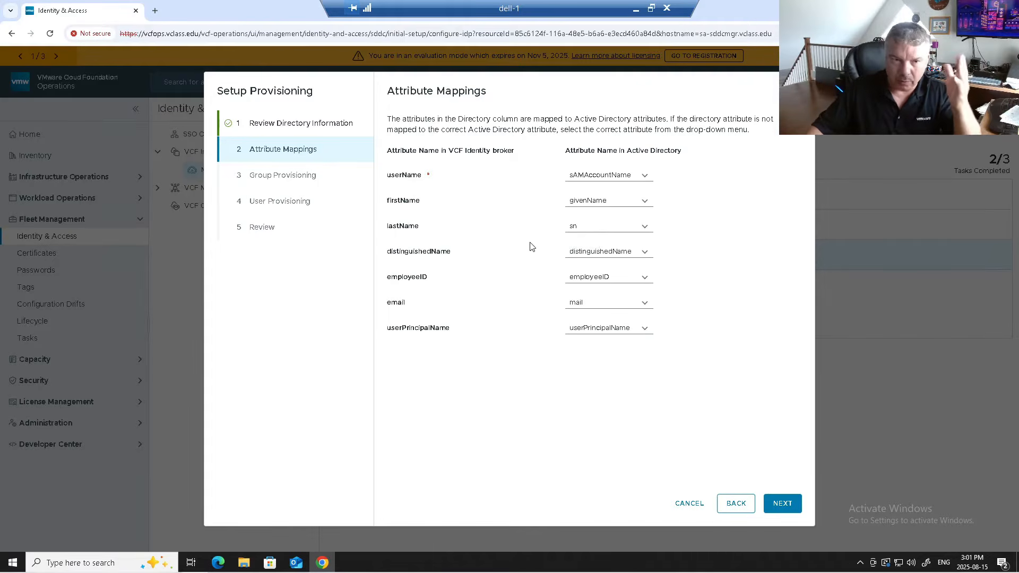
- Advance to Group Provisioning, leave Sync Nested Groups unchecked after reading its note, and start choosing the base group DN
{"action": "left_click", "coordinate": [779, 505]}
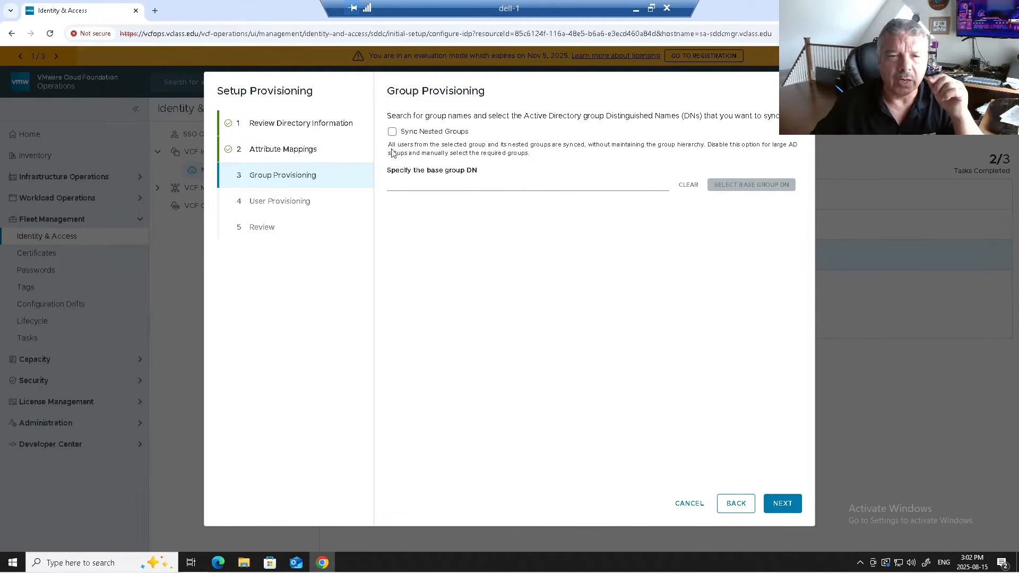
{"action": "left_click_drag", "start_coordinate": [409, 145], "coordinate": [587, 144]}
{"action": "left_click_drag", "start_coordinate": [593, 145], "coordinate": [785, 150]}
{"action": "left_click_drag", "start_coordinate": [416, 153], "coordinate": [527, 157]}
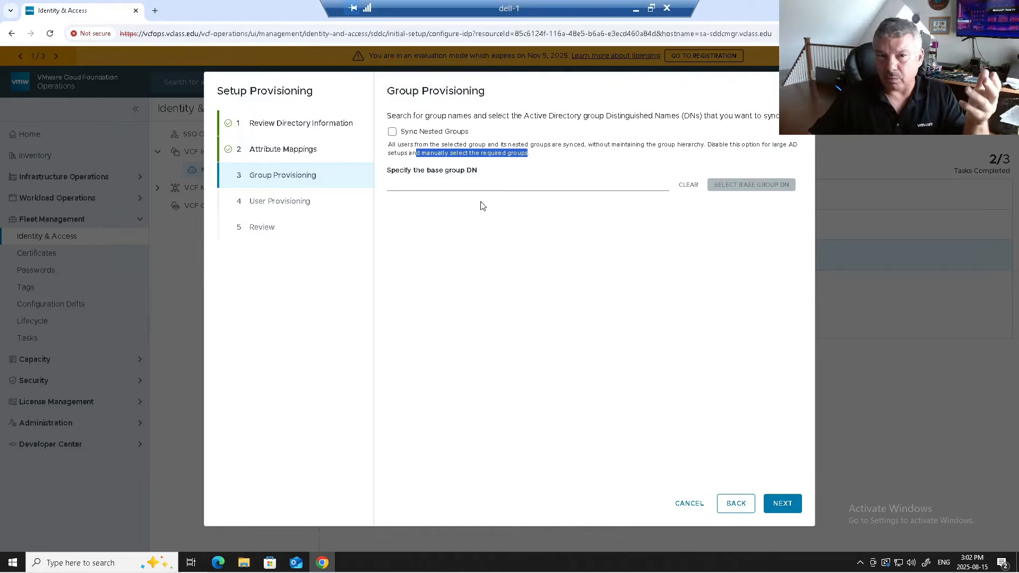
{"action": "left_click", "coordinate": [457, 184]}
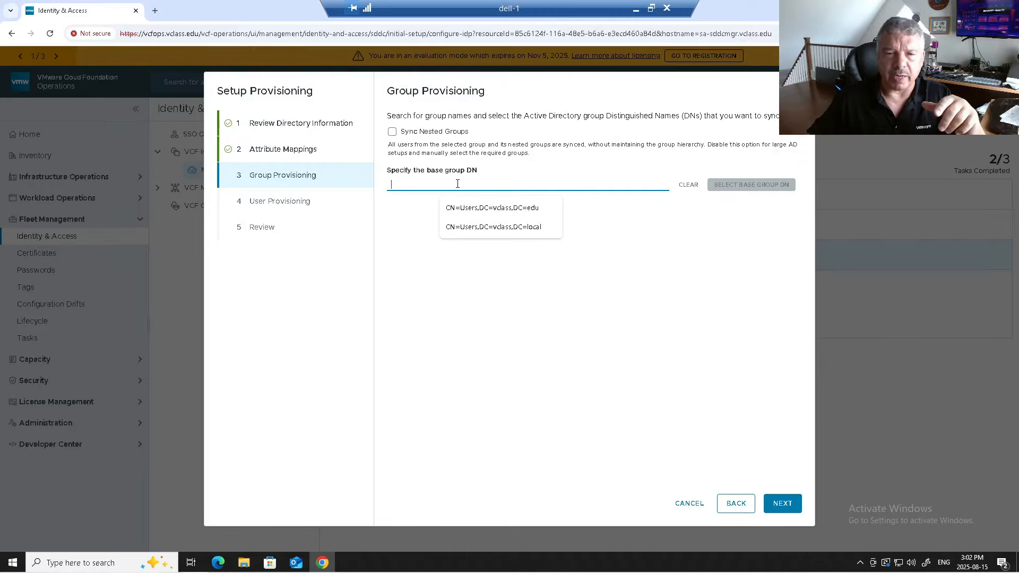
- Set the base group DN to CN=Users,DC=vclass,DC=edu and load its groups
{"action": "left_click", "coordinate": [464, 207]}
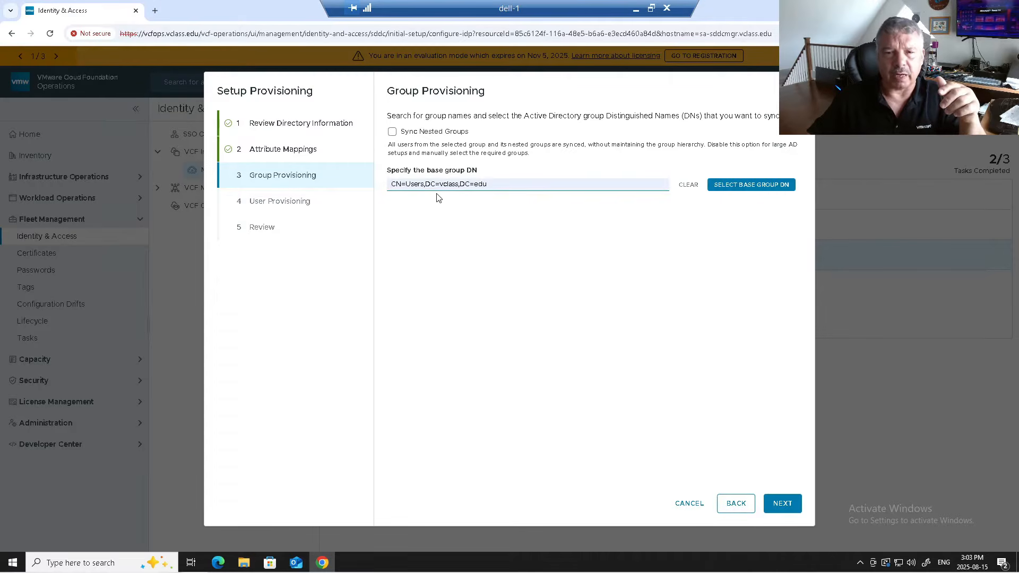
{"action": "left_click", "coordinate": [754, 184]}
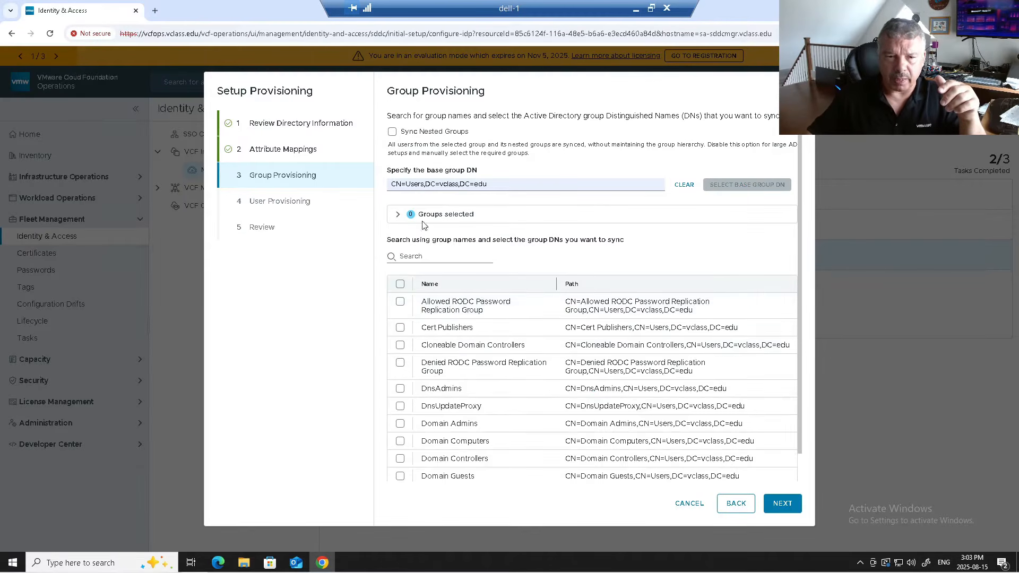
{"action": "left_click", "coordinate": [398, 216]}
{"action": "left_click", "coordinate": [398, 216]}
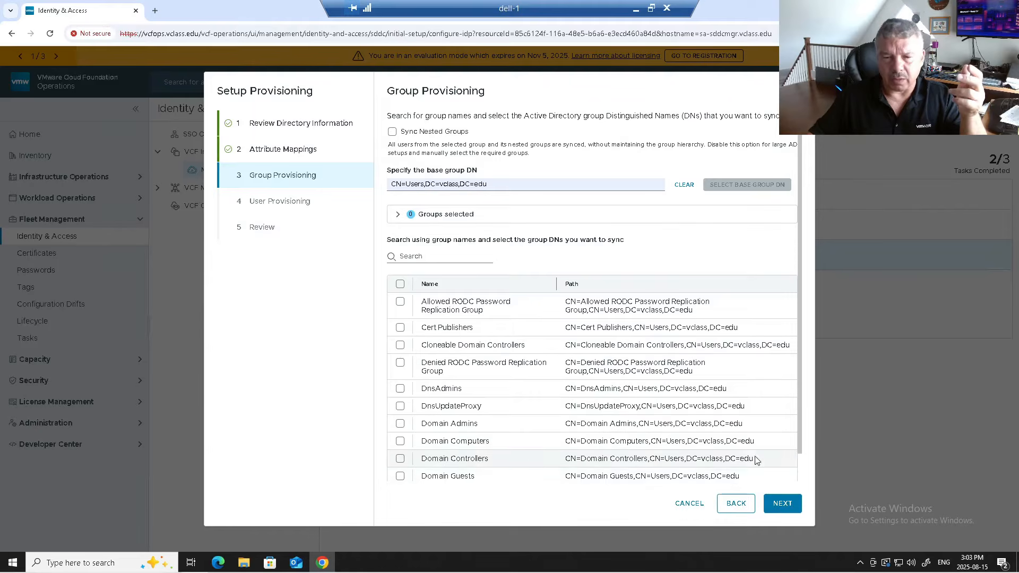
- Select Ops_admin and Ops_users on the second page of groups and continue to user provisioning
{"action": "scroll", "coordinate": [756, 459], "scroll_direction": "down", "scroll_amount": 1}
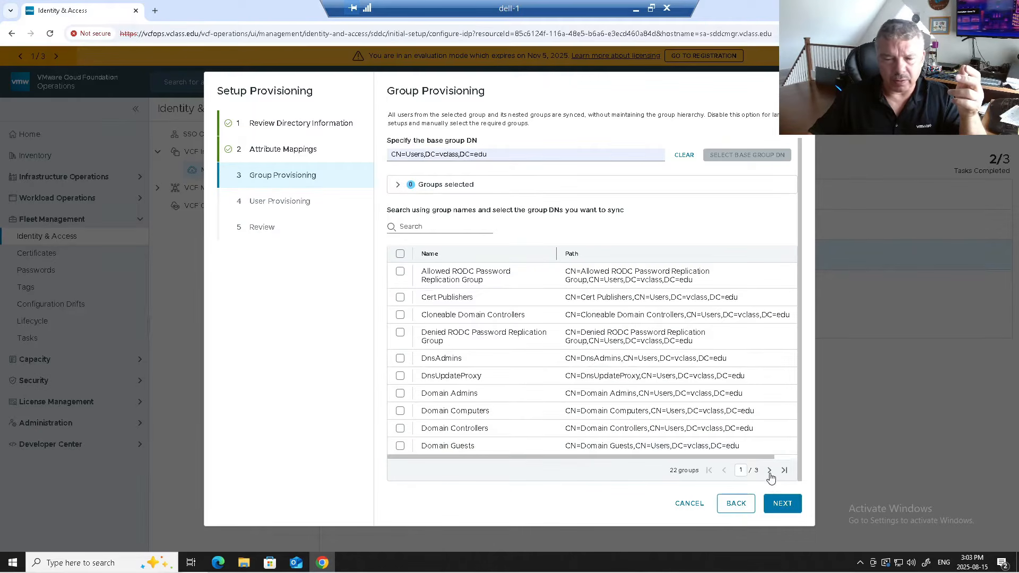
{"action": "left_click", "coordinate": [769, 471]}
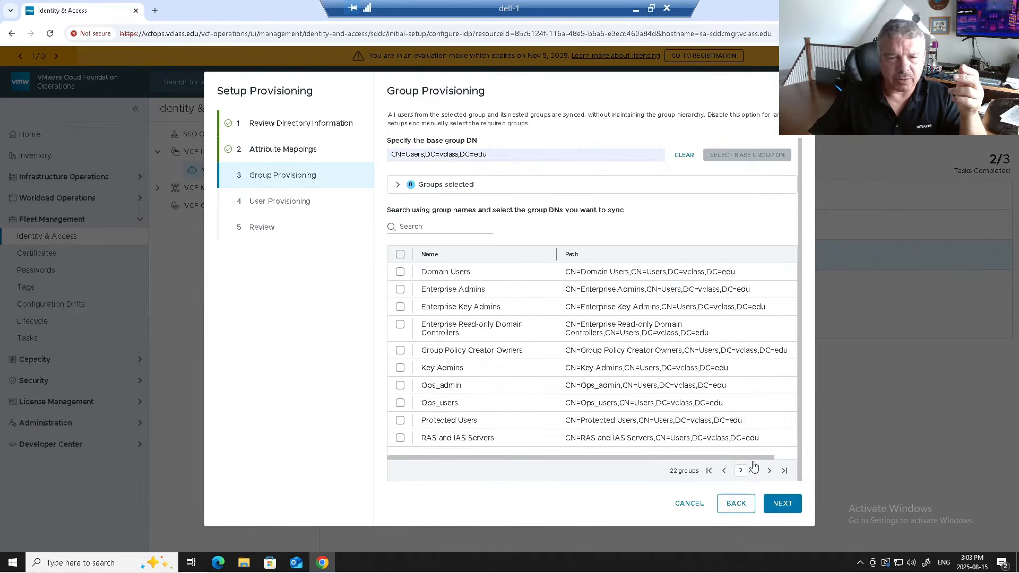
{"action": "left_click", "coordinate": [400, 386]}
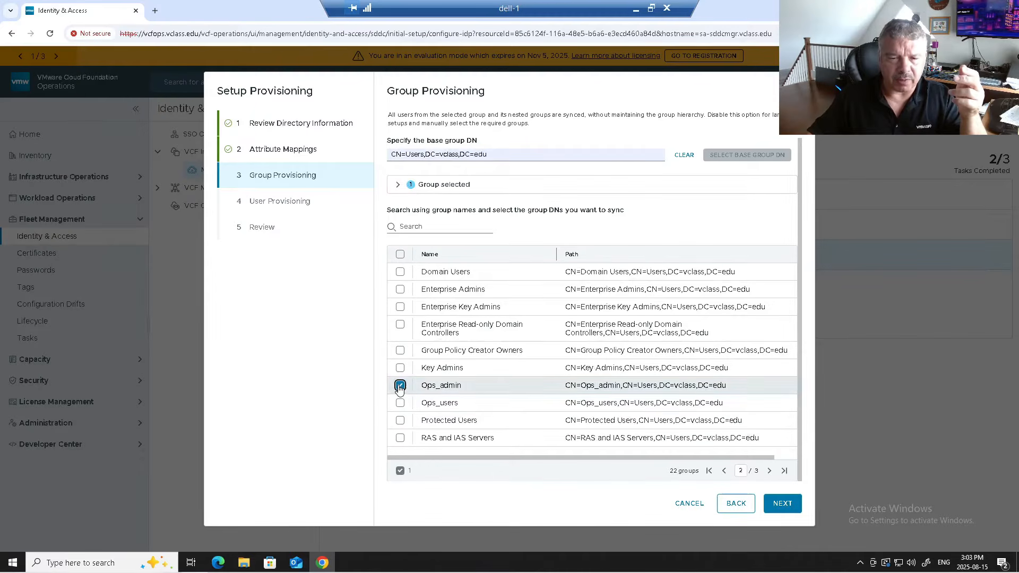
{"action": "left_click", "coordinate": [400, 404]}
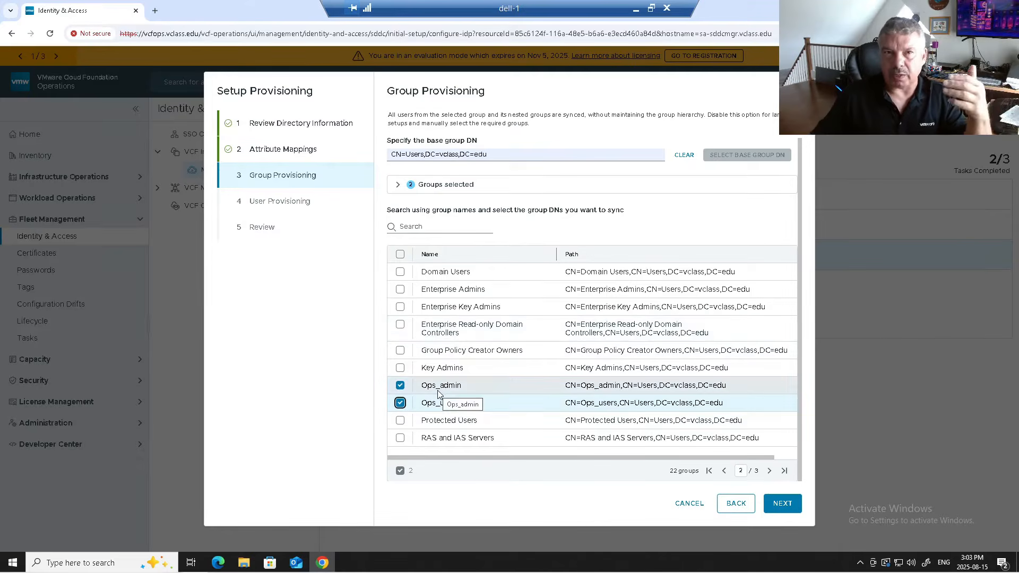
{"action": "left_click", "coordinate": [783, 504]}
- Set the base user DN to CN=Users,DC=vclass,DC=edu and load its users
{"action": "left_click", "coordinate": [423, 152]}
{"action": "left_click", "coordinate": [453, 172]}
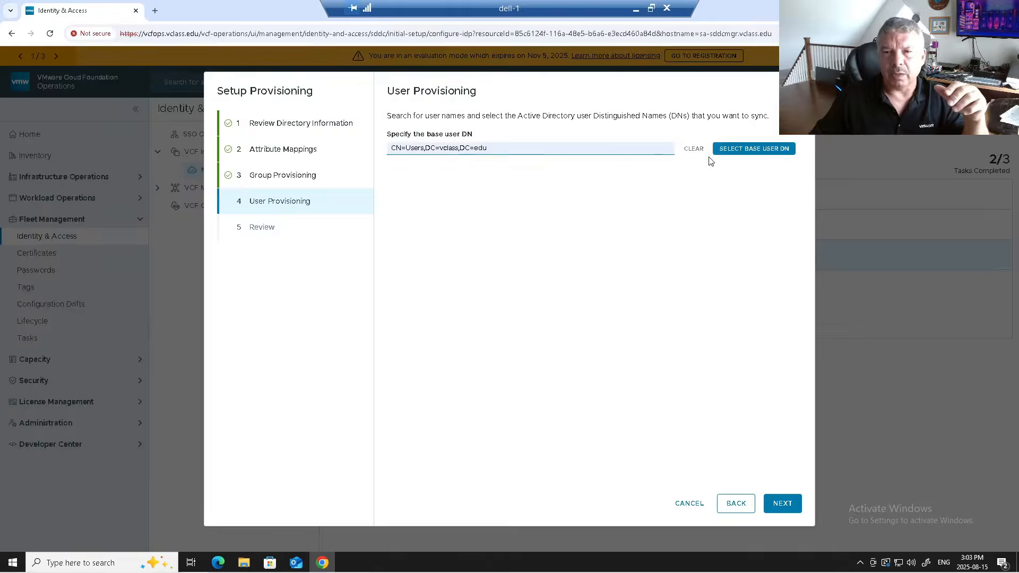
{"action": "left_click", "coordinate": [724, 151]}
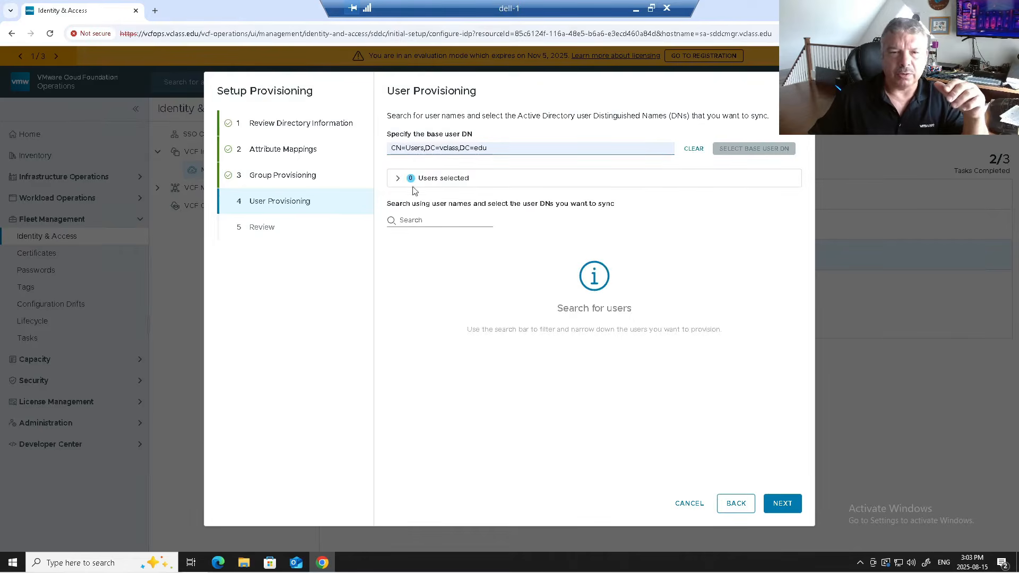
- Search for 'vcf' and select vcfadmin, vcfpriv and vcfuser for syncing
{"action": "left_click", "coordinate": [405, 223]}
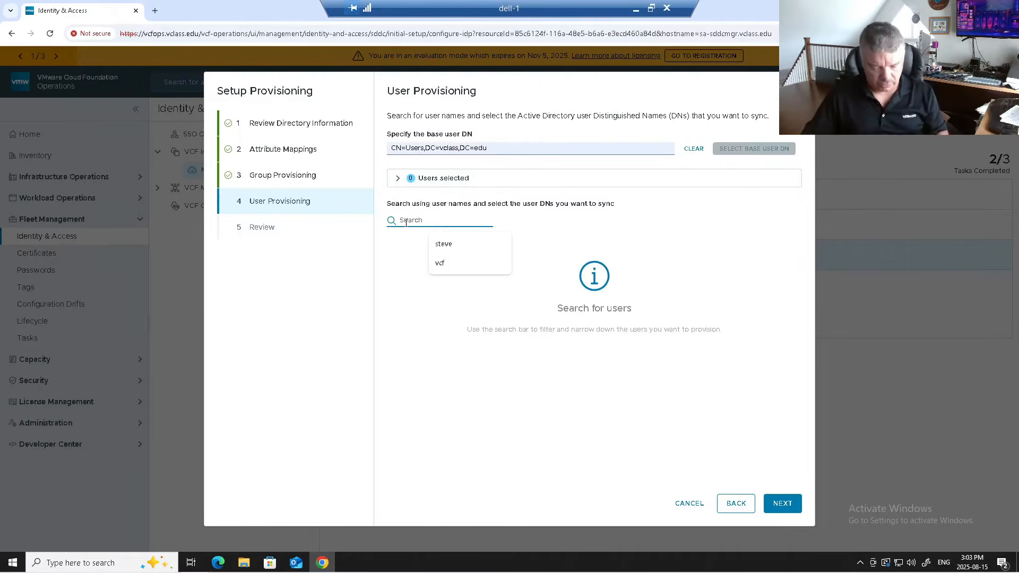
{"action": "type", "text": "vcf"}
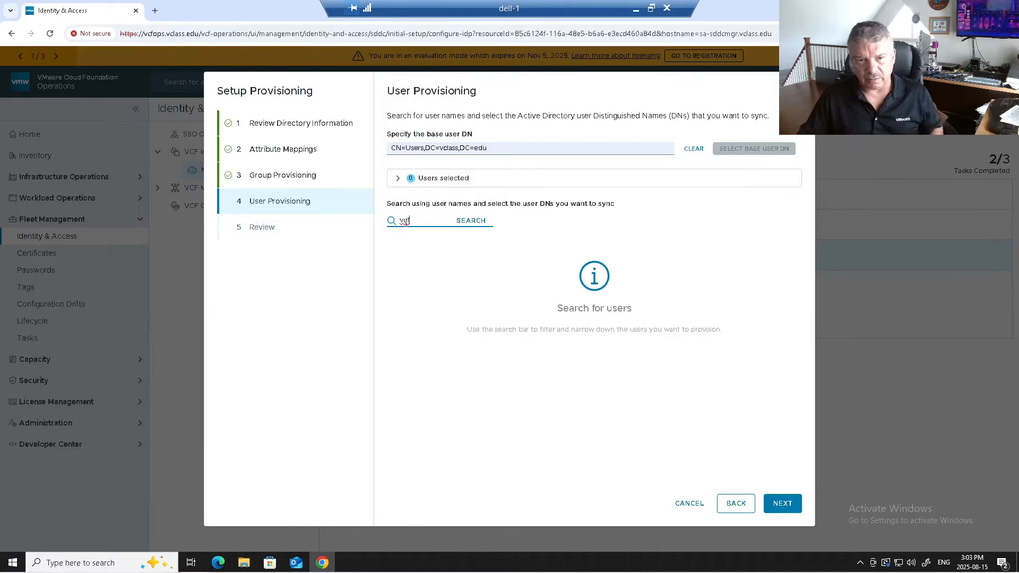
{"action": "left_click", "coordinate": [476, 223]}
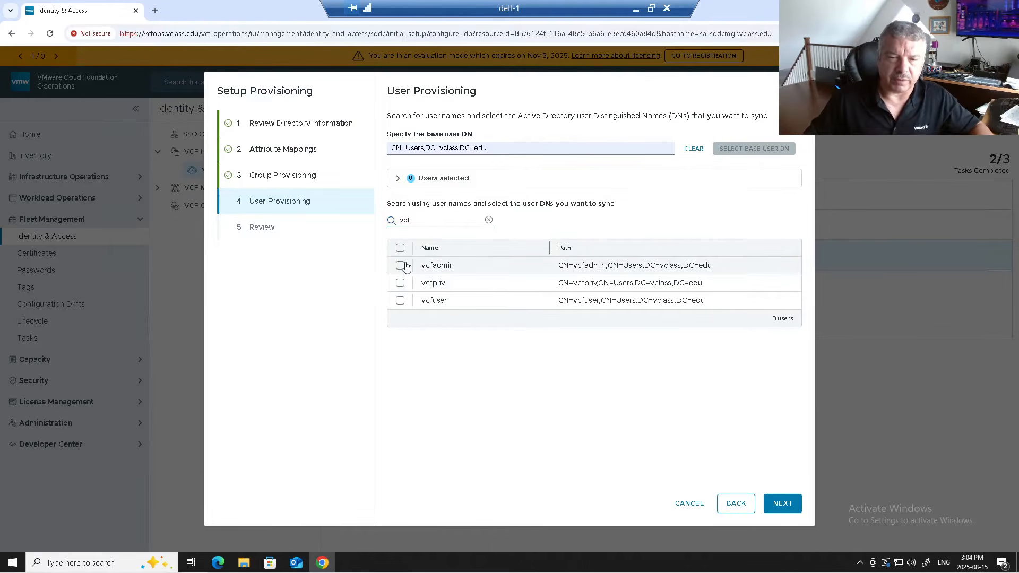
{"action": "left_click", "coordinate": [400, 266]}
{"action": "left_click", "coordinate": [400, 285]}
{"action": "left_click", "coordinate": [400, 305]}
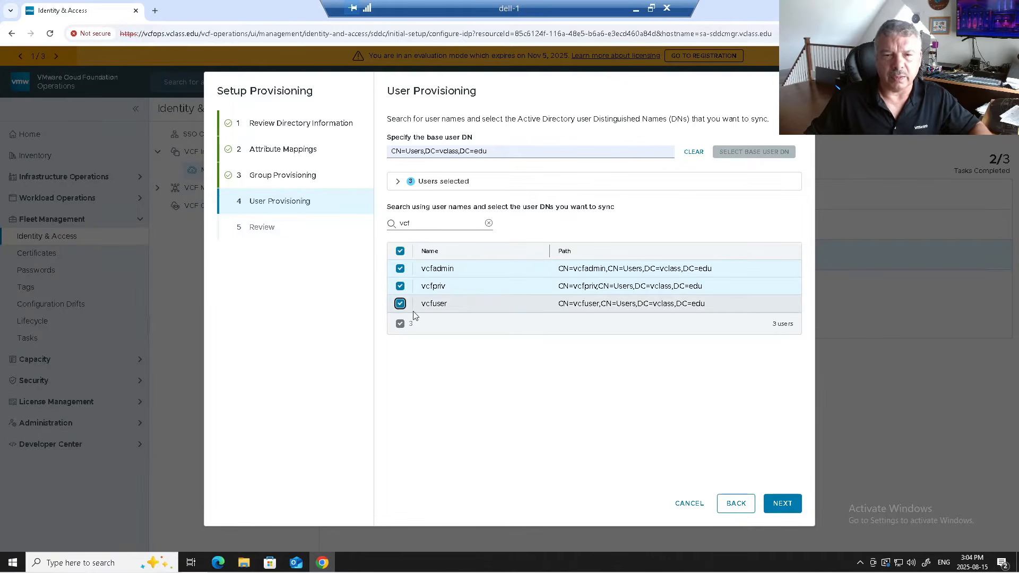
{"action": "left_click", "coordinate": [395, 182]}
{"action": "left_click", "coordinate": [396, 182]}
- Search for and add a fourth directory user, then review and finish provisioning 2 groups and 4 users
{"action": "mouse_move", "coordinate": [391, 217]}
{"action": "left_mouse_down"}
{"action": "mouse_move", "coordinate": [428, 221]}
{"action": "mouse_move", "coordinate": [378, 221]}
{"action": "left_mouse_up"}
{"action": "type", "text": "steve"}
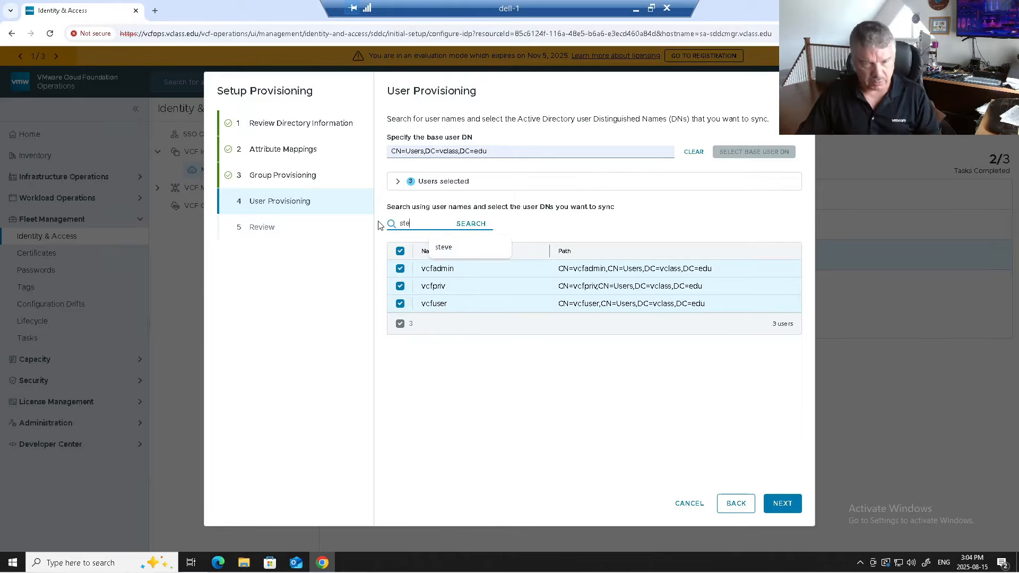
{"action": "left_click", "coordinate": [476, 223]}
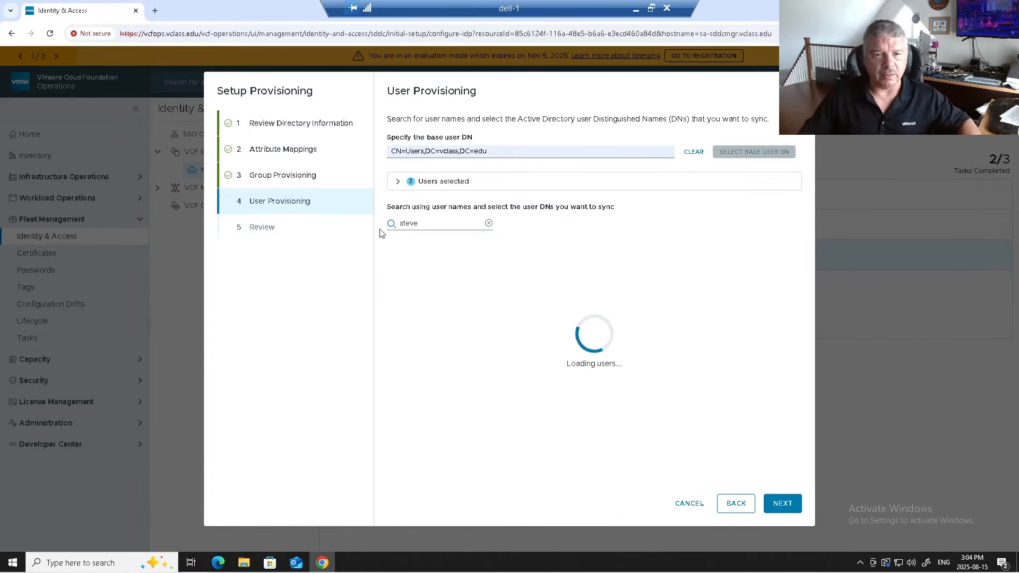
{"action": "left_click", "coordinate": [400, 269]}
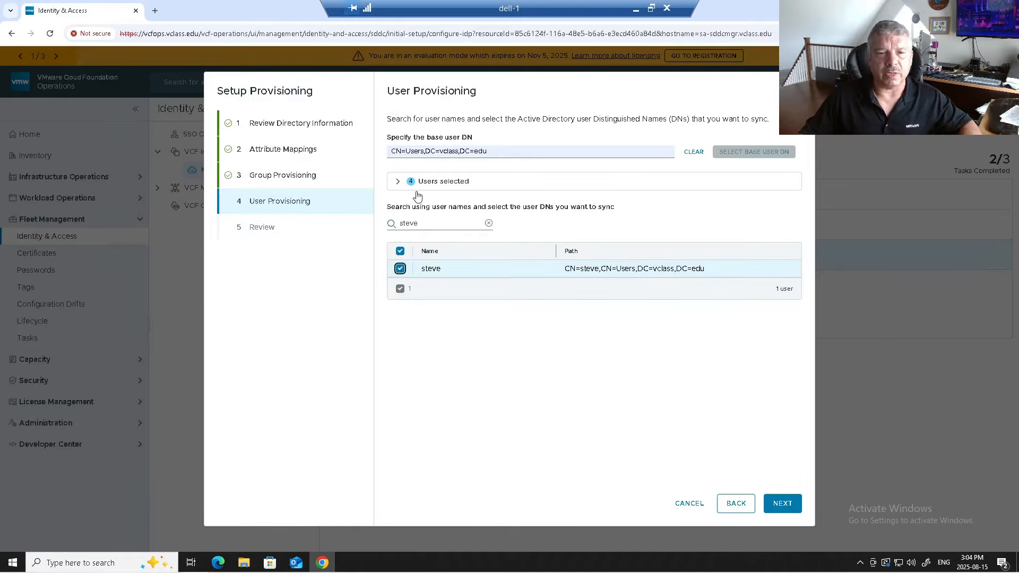
{"action": "left_click", "coordinate": [398, 181]}
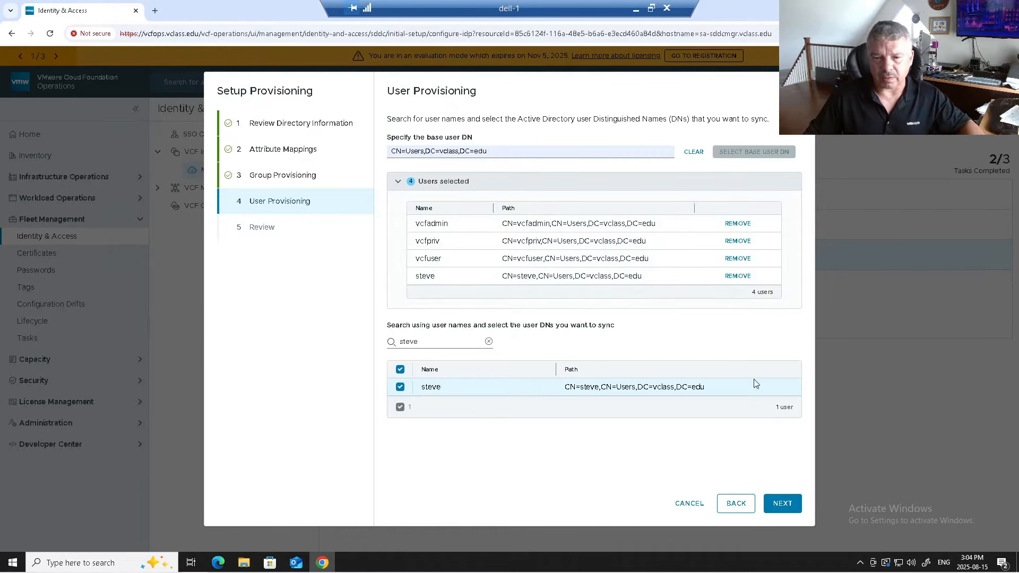
{"action": "left_click", "coordinate": [782, 504]}
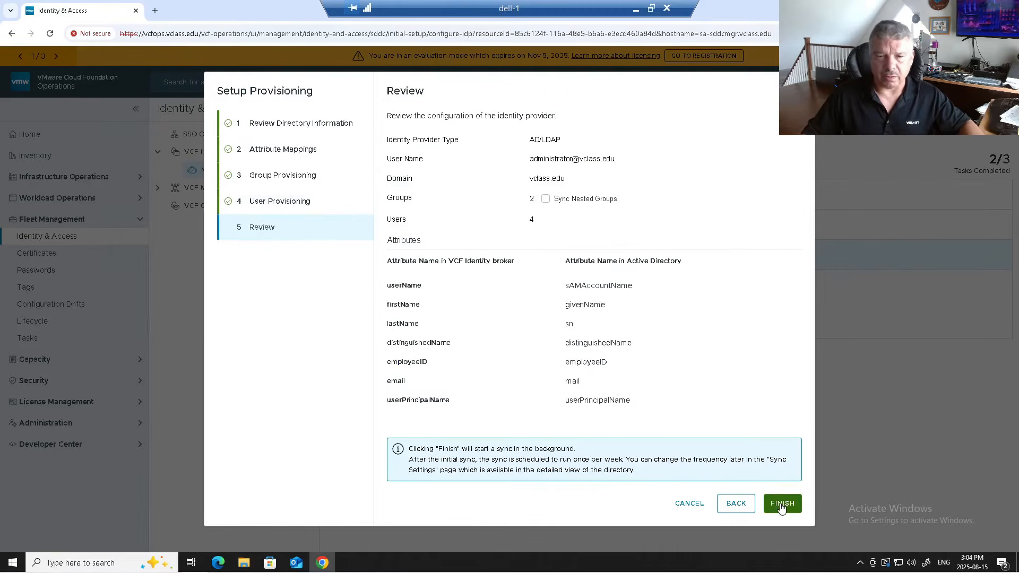
{"action": "left_click", "coordinate": [780, 505]}
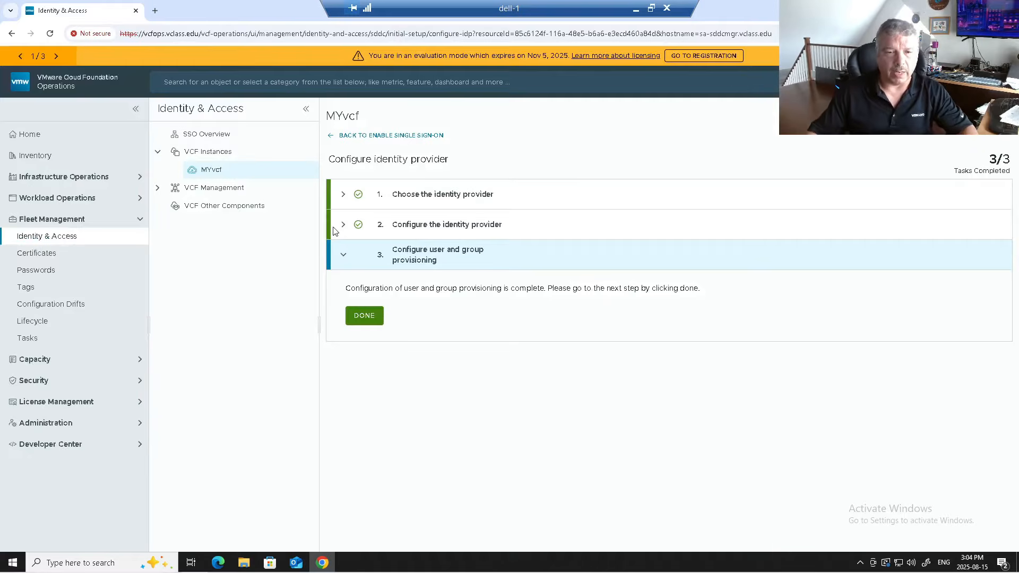
- Return to the SSO summary and finish MYvcf setup, confirming after reading the backup and role-assignment notes
{"action": "left_click", "coordinate": [364, 316]}
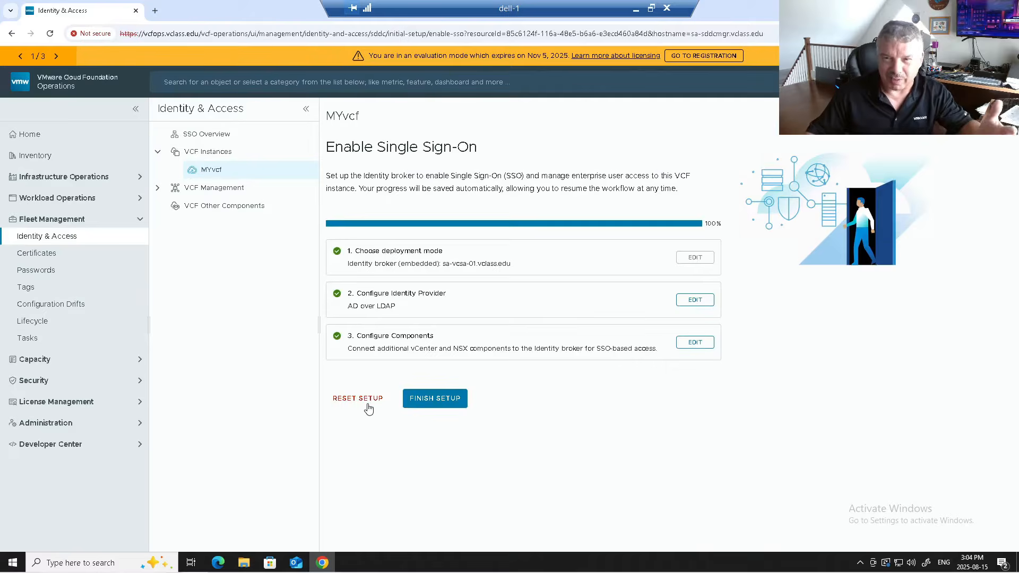
{"action": "left_click", "coordinate": [436, 399]}
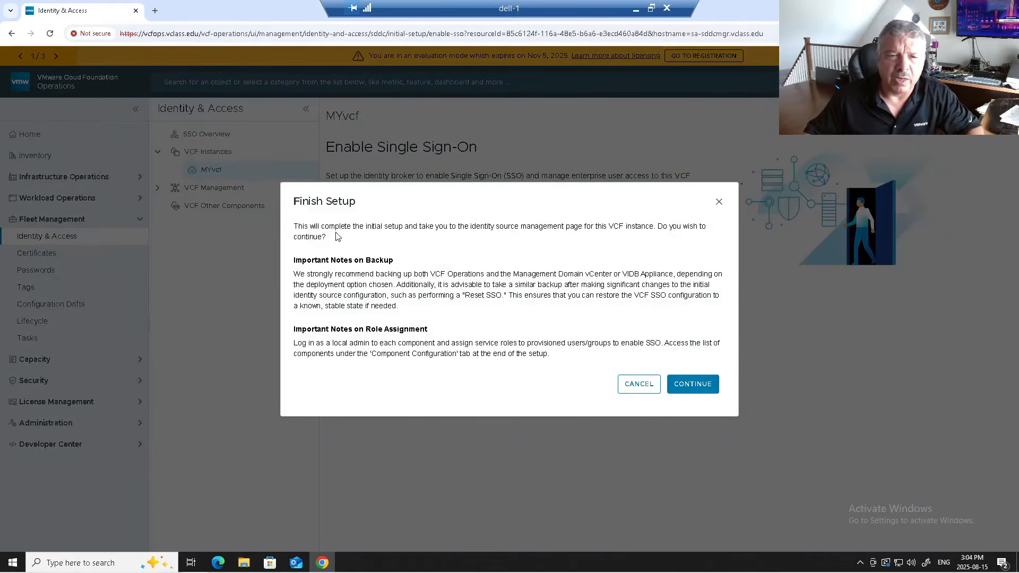
{"action": "left_click_drag", "start_coordinate": [339, 227], "coordinate": [637, 227]}
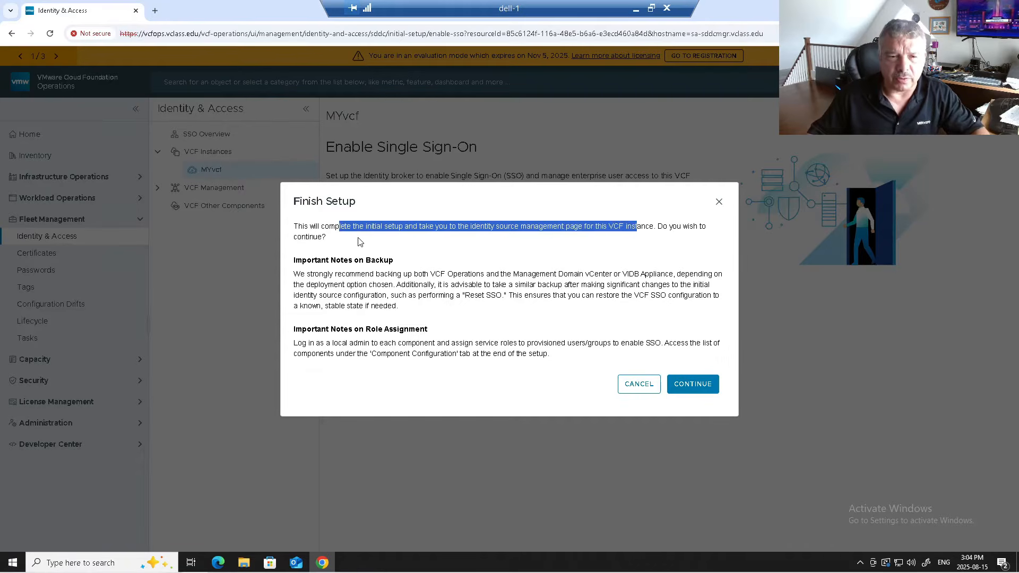
{"action": "left_click_drag", "start_coordinate": [302, 260], "coordinate": [423, 264]}
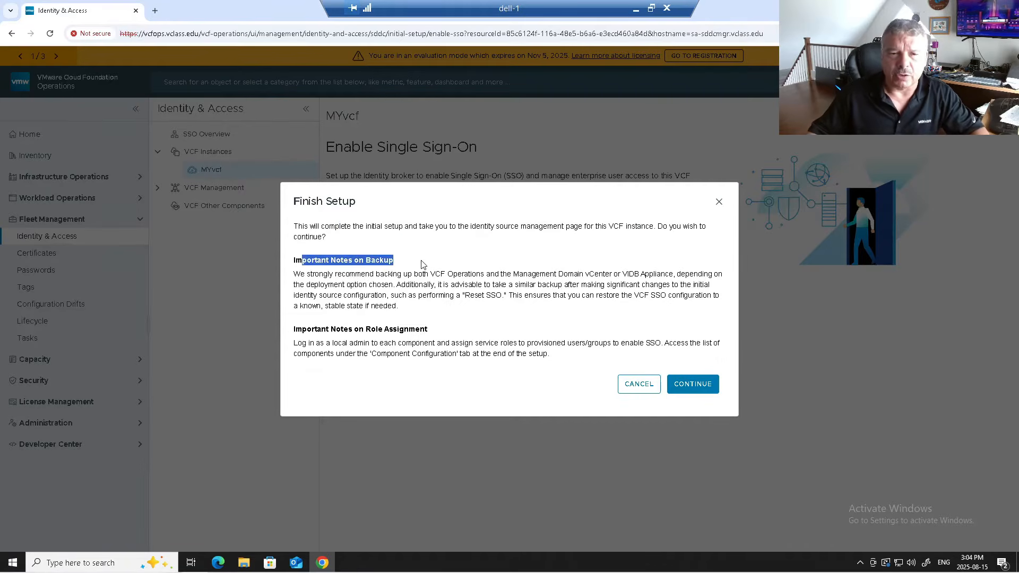
{"action": "left_click_drag", "start_coordinate": [326, 270], "coordinate": [475, 313]}
{"action": "left_click", "coordinate": [471, 300]}
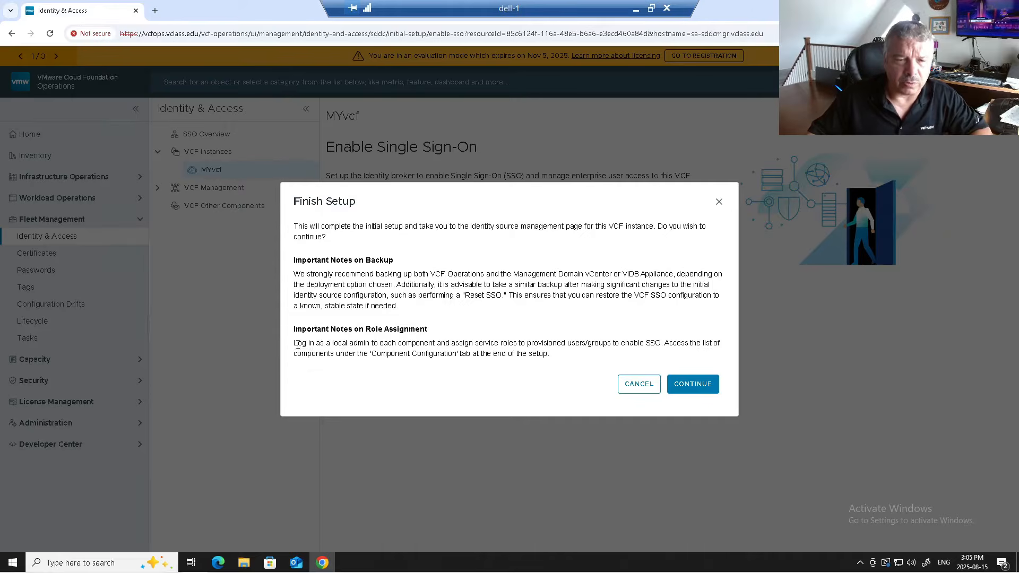
{"action": "left_click_drag", "start_coordinate": [302, 343], "coordinate": [430, 343]}
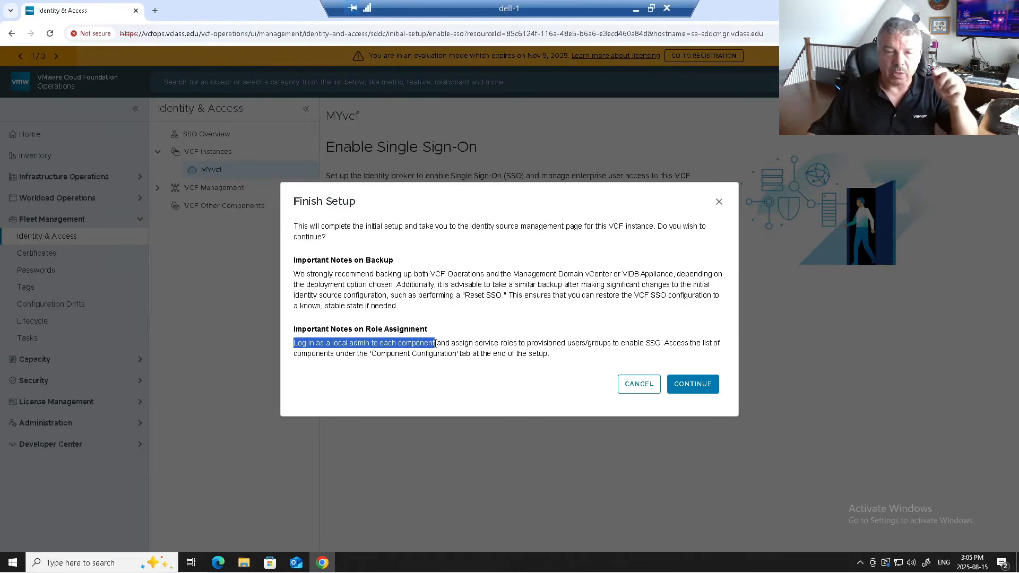
{"action": "left_click_drag", "start_coordinate": [439, 345], "coordinate": [663, 343]}
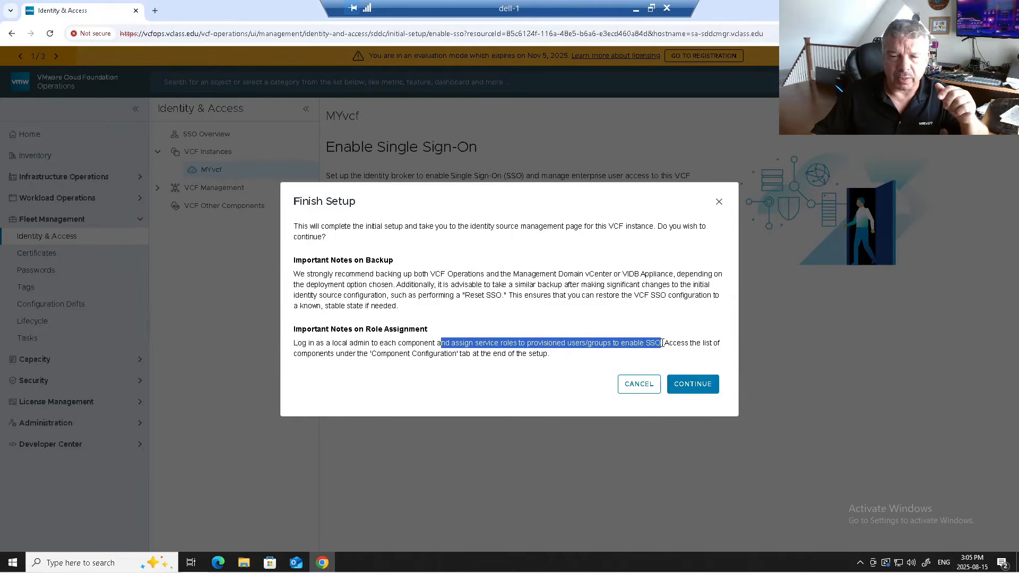
{"action": "left_click_drag", "start_coordinate": [301, 354], "coordinate": [555, 360]}
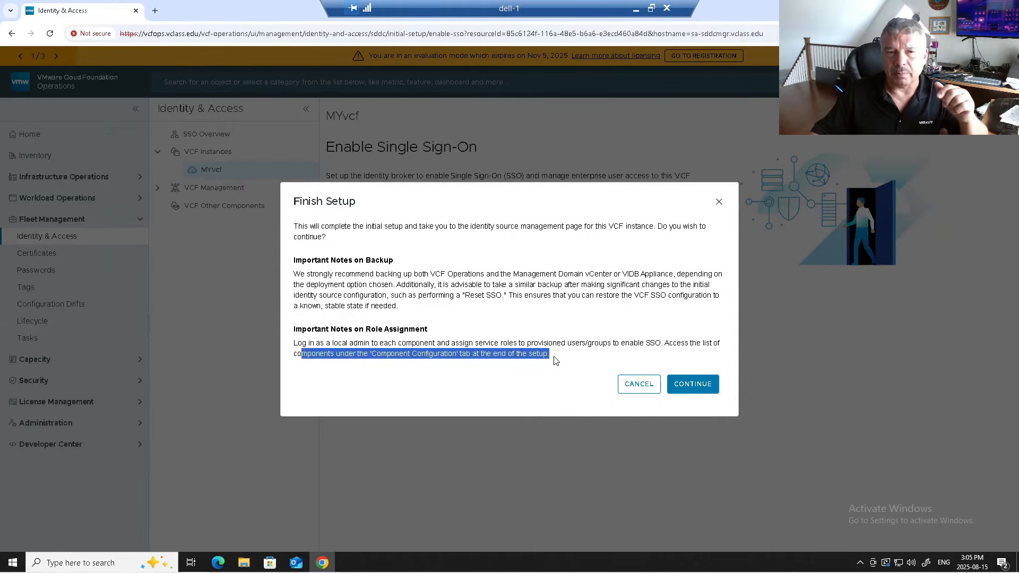
{"action": "left_click", "coordinate": [691, 384]}
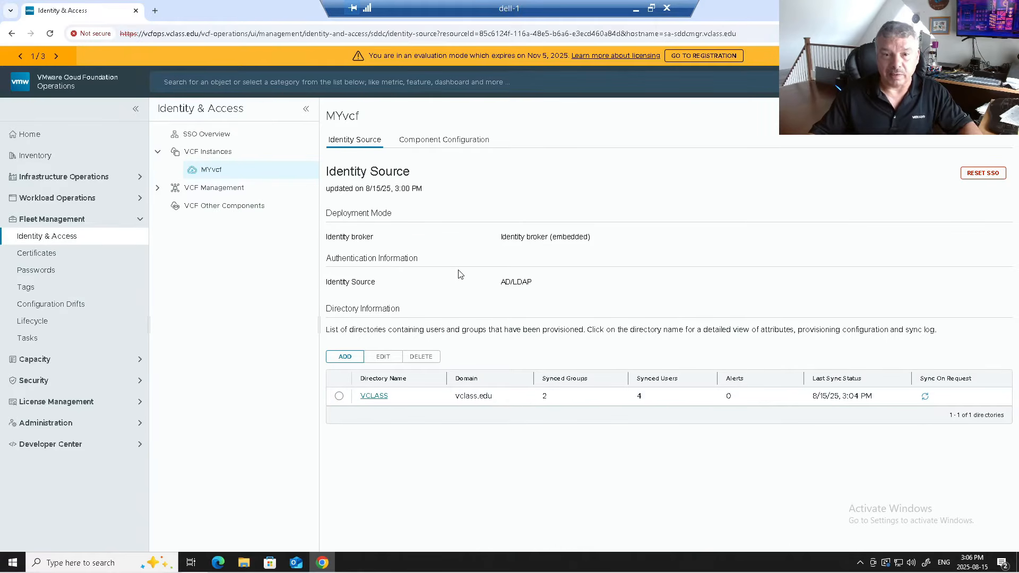
- Check the AD/LDAP identity source and embedded identity broker mode, then view MYvcf's Component Configuration
{"action": "left_click_drag", "start_coordinate": [499, 286], "coordinate": [546, 290]}
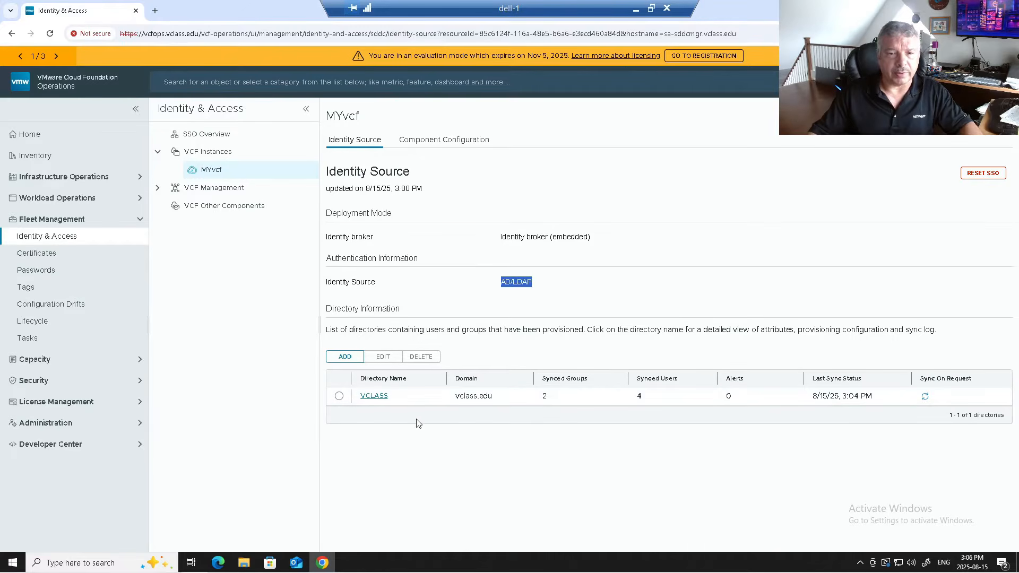
{"action": "left_click_drag", "start_coordinate": [499, 239], "coordinate": [597, 251]}
{"action": "left_click", "coordinate": [597, 257]}
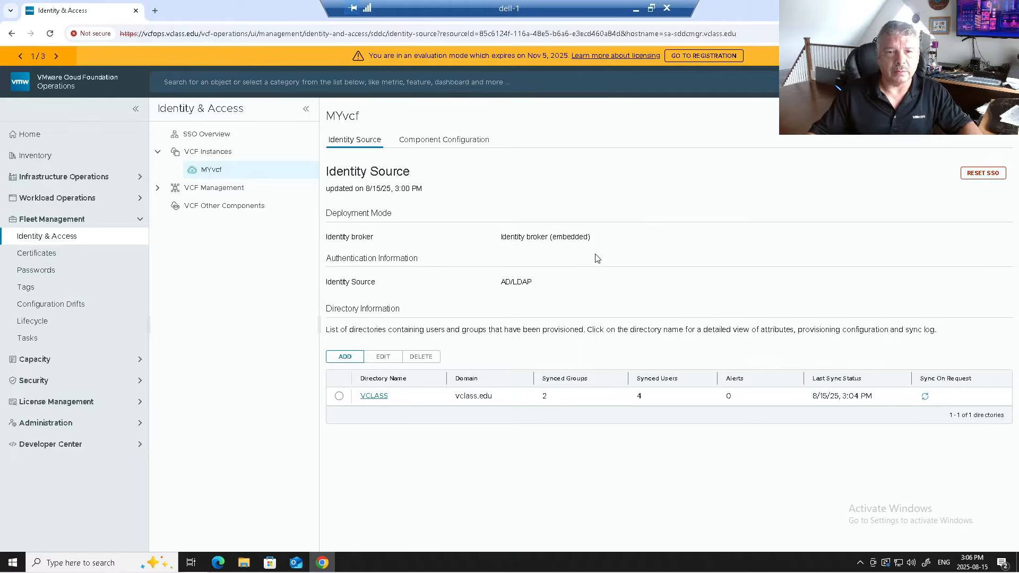
{"action": "left_click", "coordinate": [429, 142]}
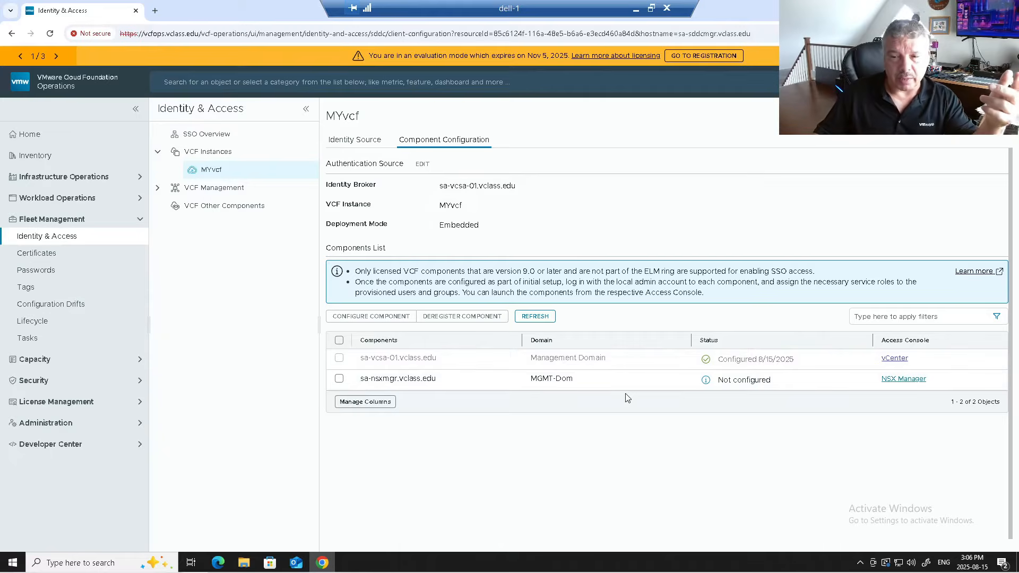
- Configure SSO for sa-nsxmgr.vclass.edu, acknowledging the role assignment requirement
{"action": "left_click", "coordinate": [339, 379]}
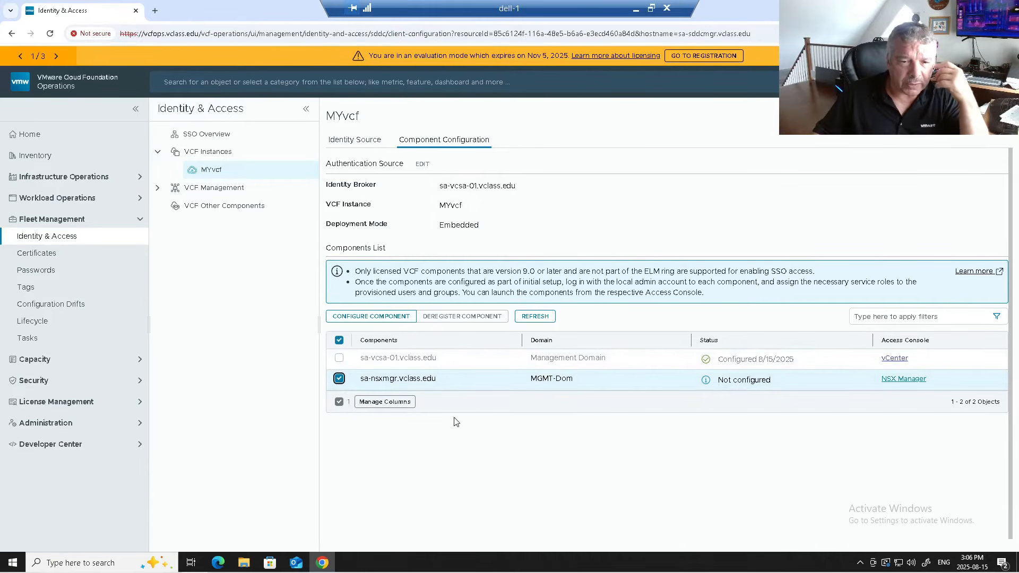
{"action": "left_click", "coordinate": [380, 318]}
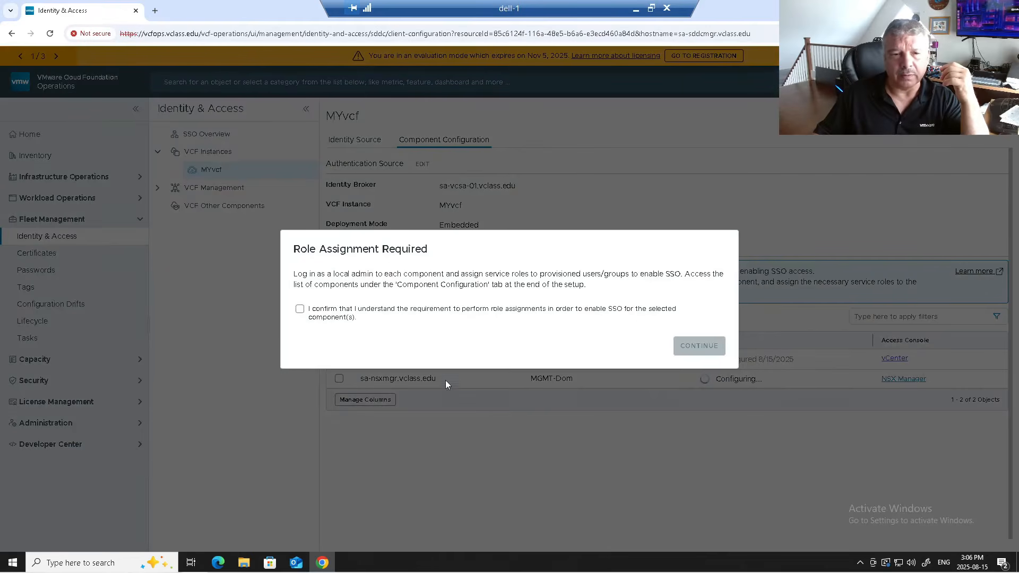
{"action": "left_click_drag", "start_coordinate": [334, 274], "coordinate": [587, 275]}
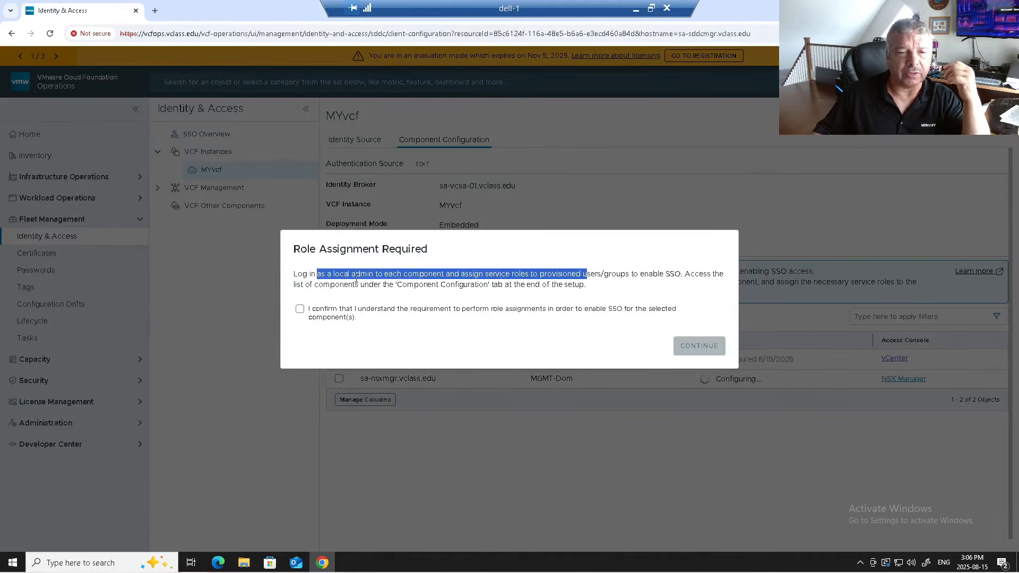
{"action": "left_click_drag", "start_coordinate": [336, 287], "coordinate": [489, 287]}
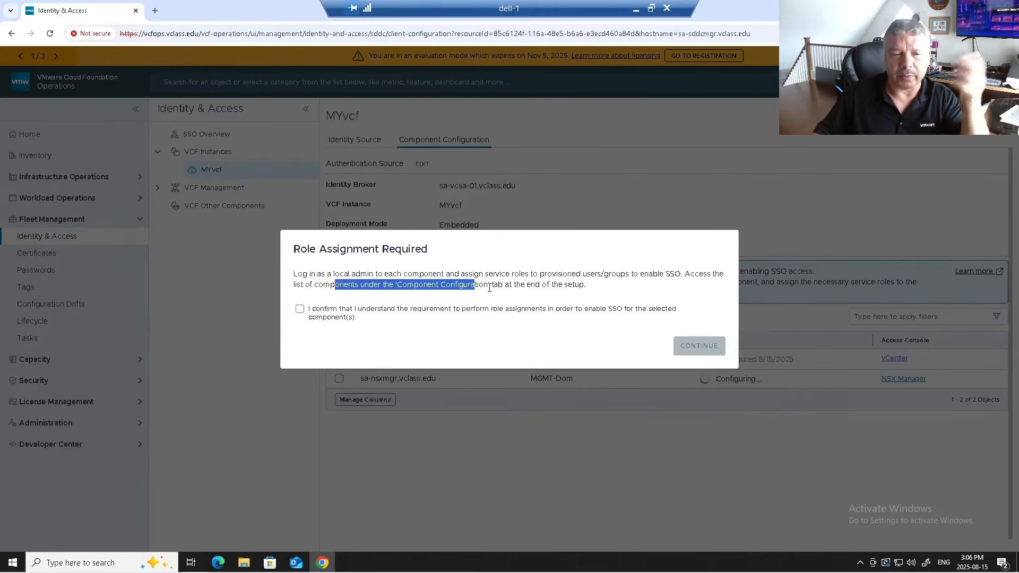
{"action": "left_click", "coordinate": [300, 309]}
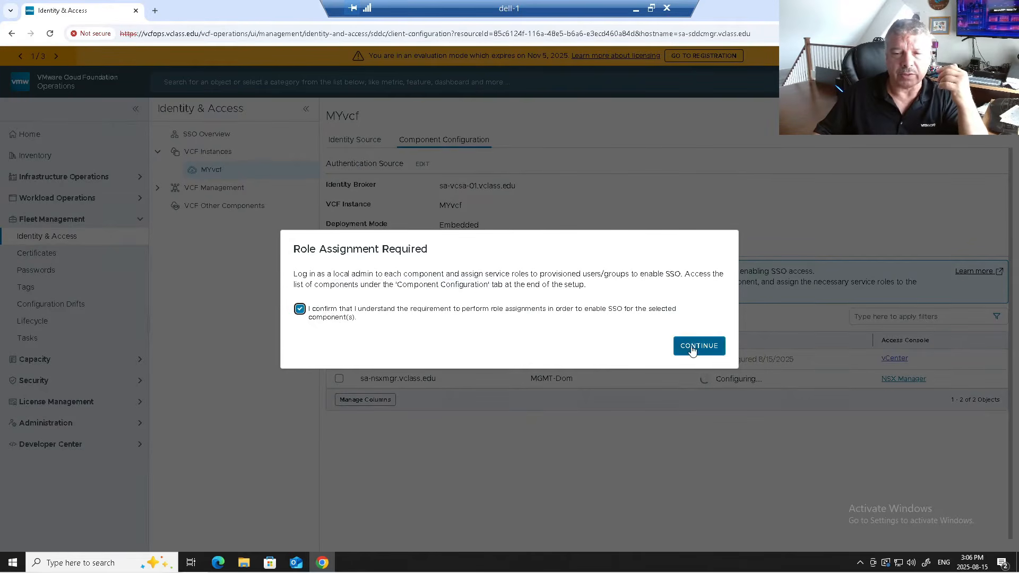
{"action": "left_click", "coordinate": [690, 346]}
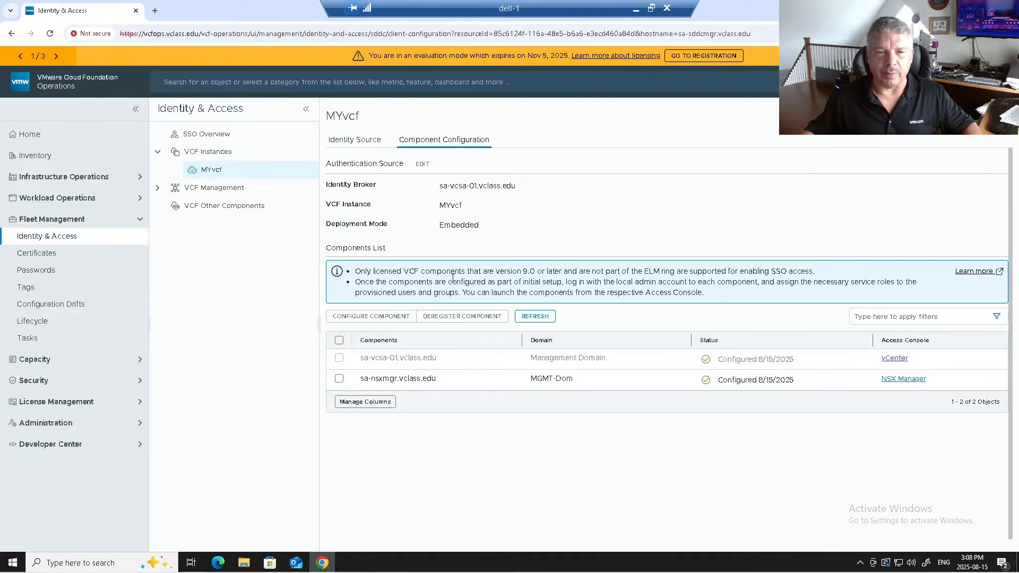
- Review the licensing and local-admin notes, then launch the NSX Manager access console
{"action": "left_click_drag", "start_coordinate": [355, 271], "coordinate": [816, 272]}
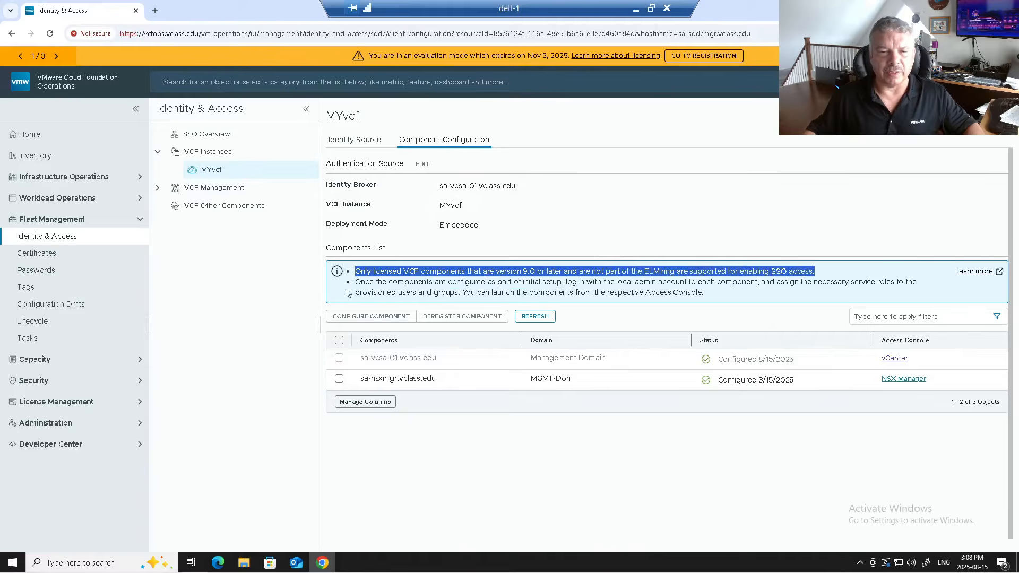
{"action": "left_click_drag", "start_coordinate": [363, 282], "coordinate": [900, 294]}
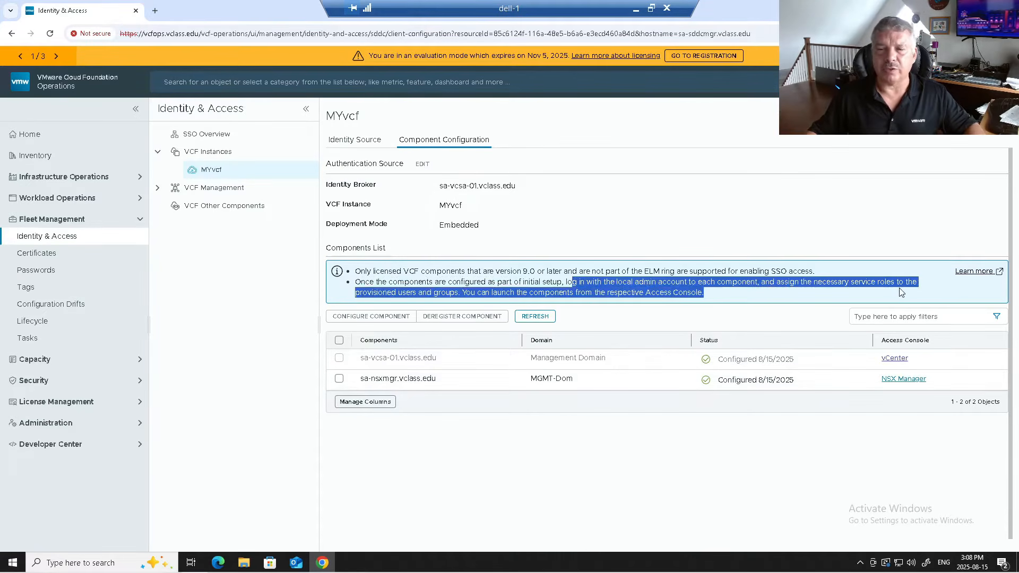
{"action": "left_click", "coordinate": [409, 295]}
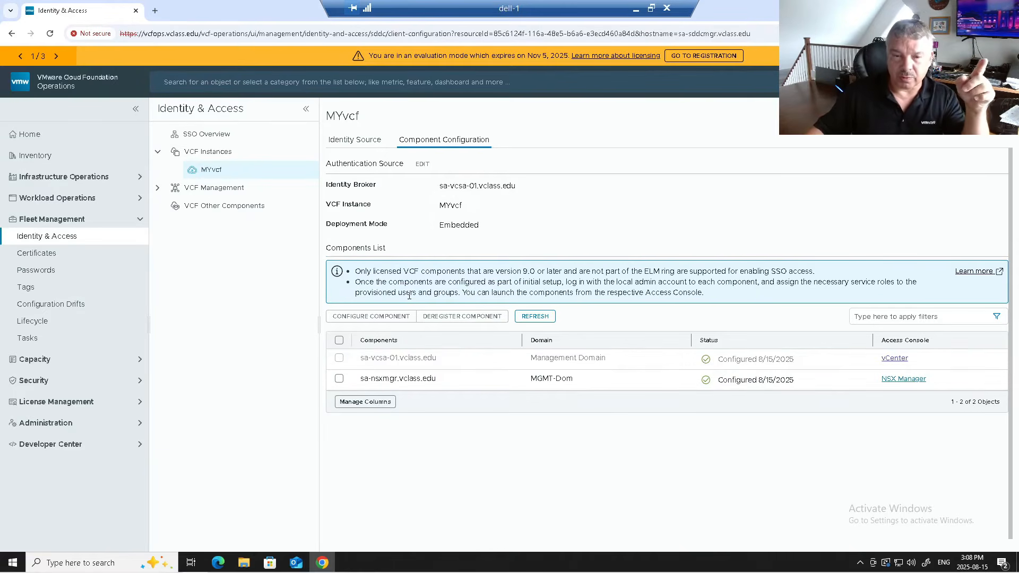
{"action": "left_click_drag", "start_coordinate": [464, 290], "coordinate": [711, 299]}
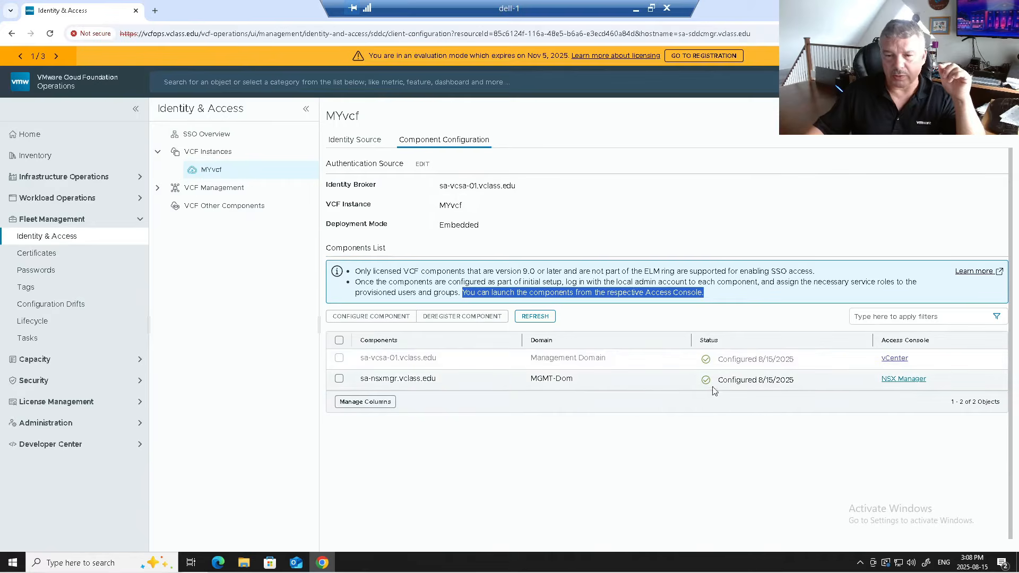
{"action": "left_click", "coordinate": [919, 383]}
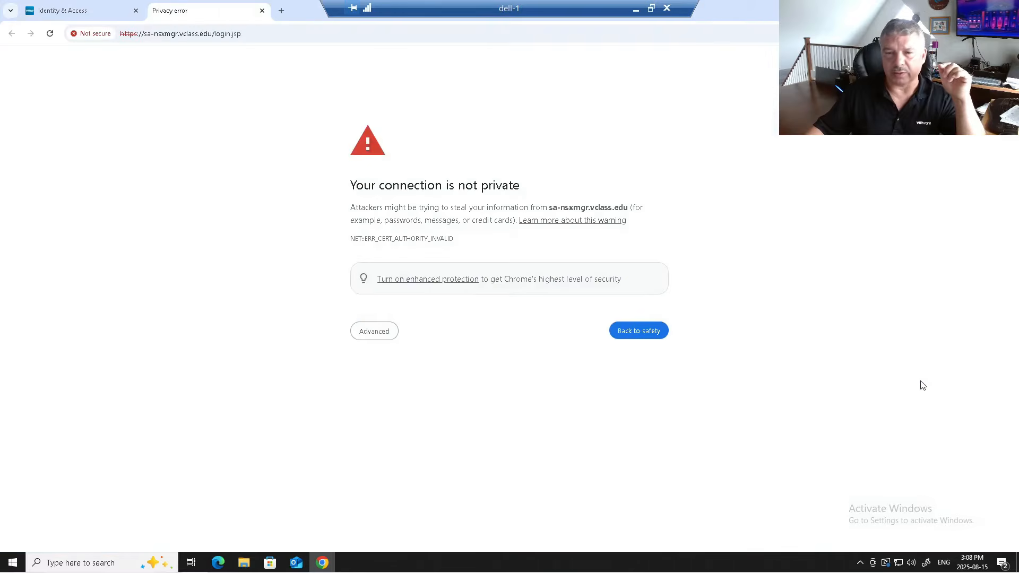
- Proceed past the certificate warning to the NSX Manager login page
{"action": "left_click", "coordinate": [385, 336]}
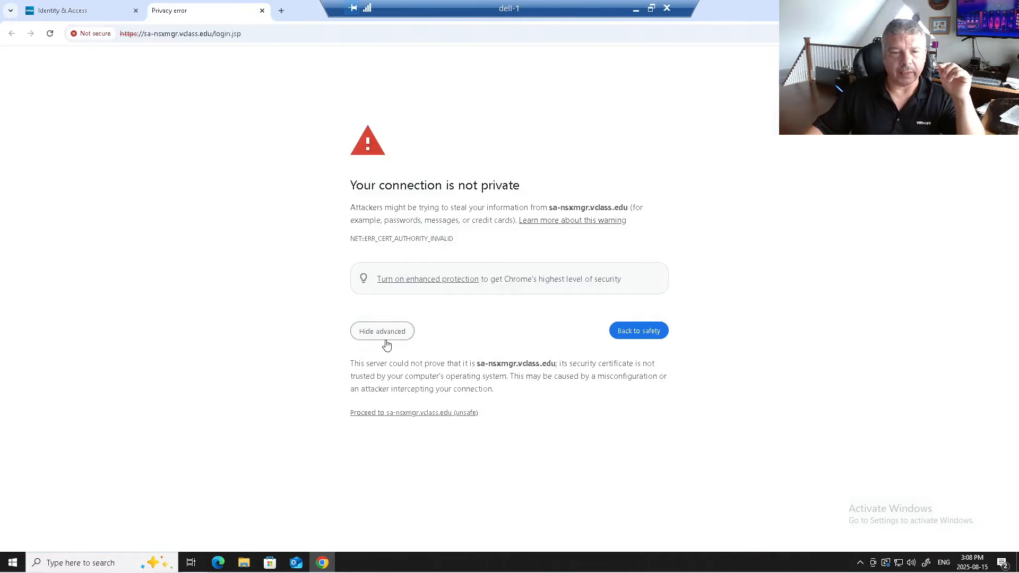
{"action": "left_click", "coordinate": [394, 413]}
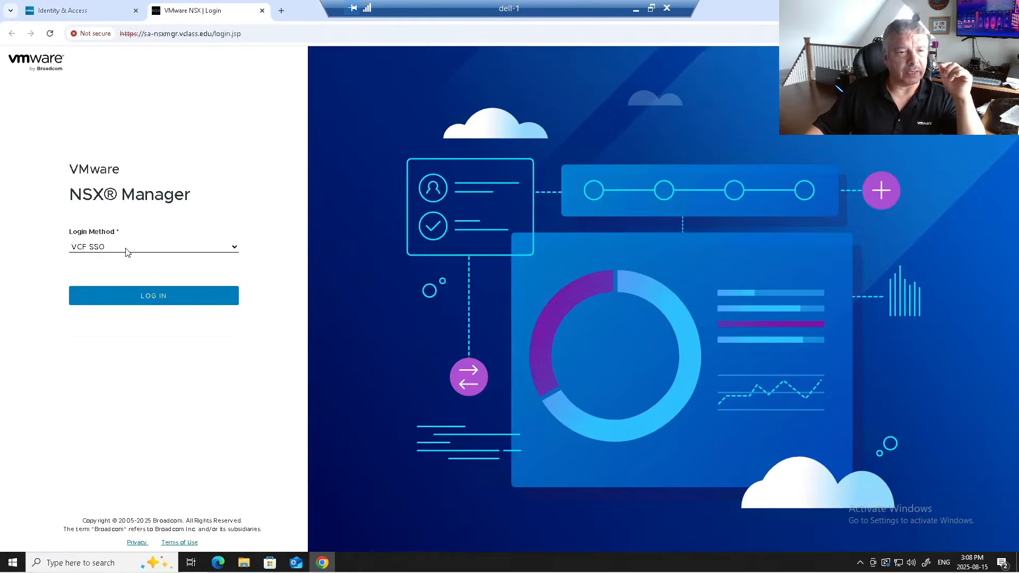
{"action": "left_click", "coordinate": [99, 248]}
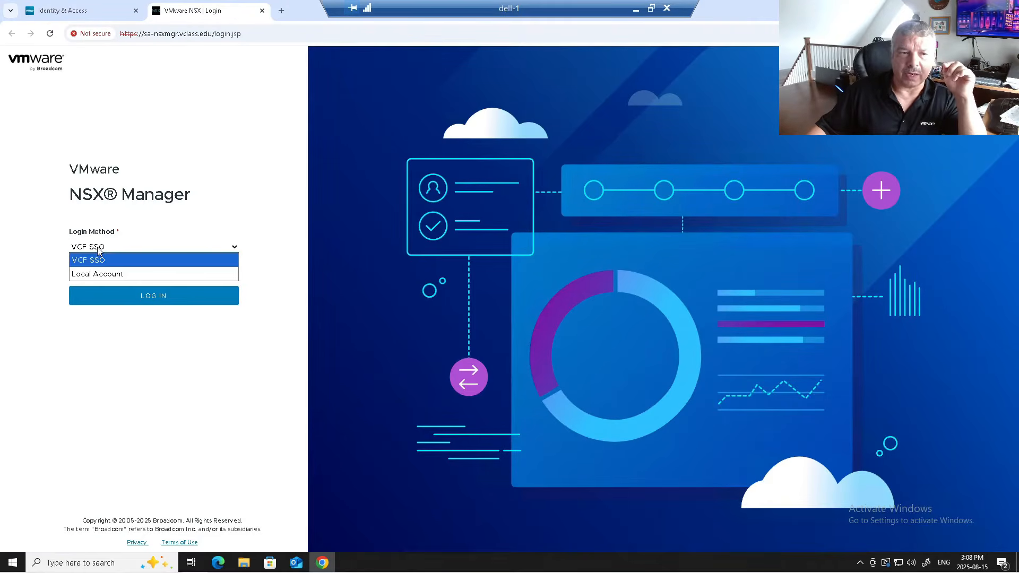
{"action": "left_click", "coordinate": [102, 274]}
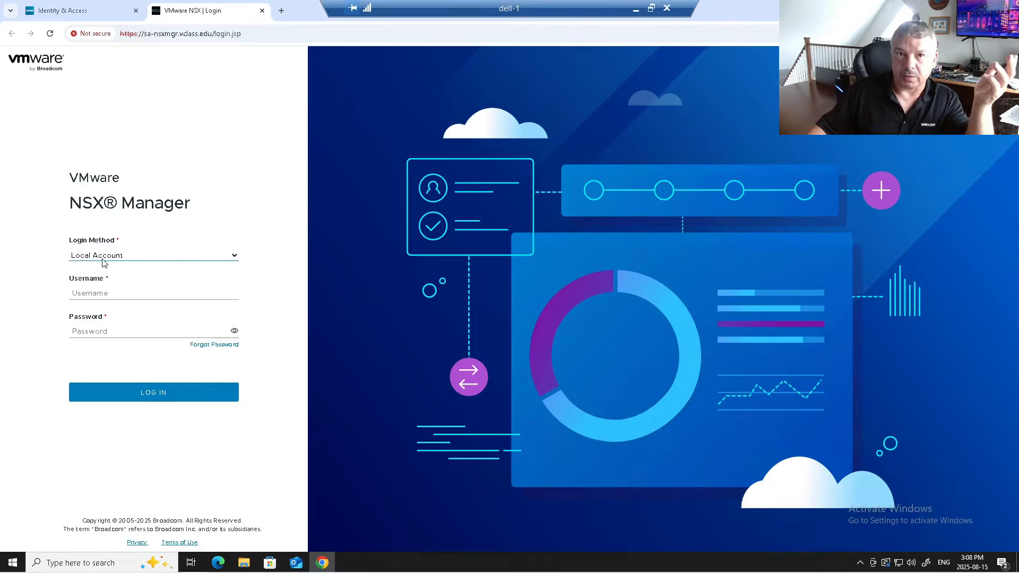
{"action": "left_click", "coordinate": [102, 258]}
{"action": "left_click", "coordinate": [102, 266]}
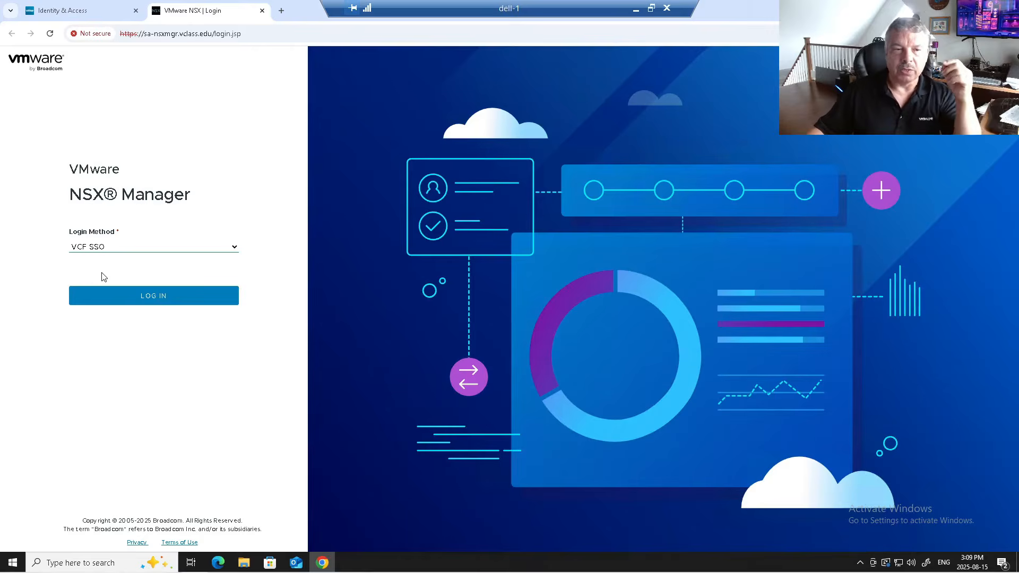
- Sign in to NSX Manager as admin using the Local Account login method and its password
{"action": "left_click", "coordinate": [96, 249]}
{"action": "left_click", "coordinate": [99, 273]}
{"action": "left_click", "coordinate": [119, 293]}
{"action": "type", "text": "admin"}
{"action": "key", "text": "Tab"}
{"action": "type", "text": "VM"}
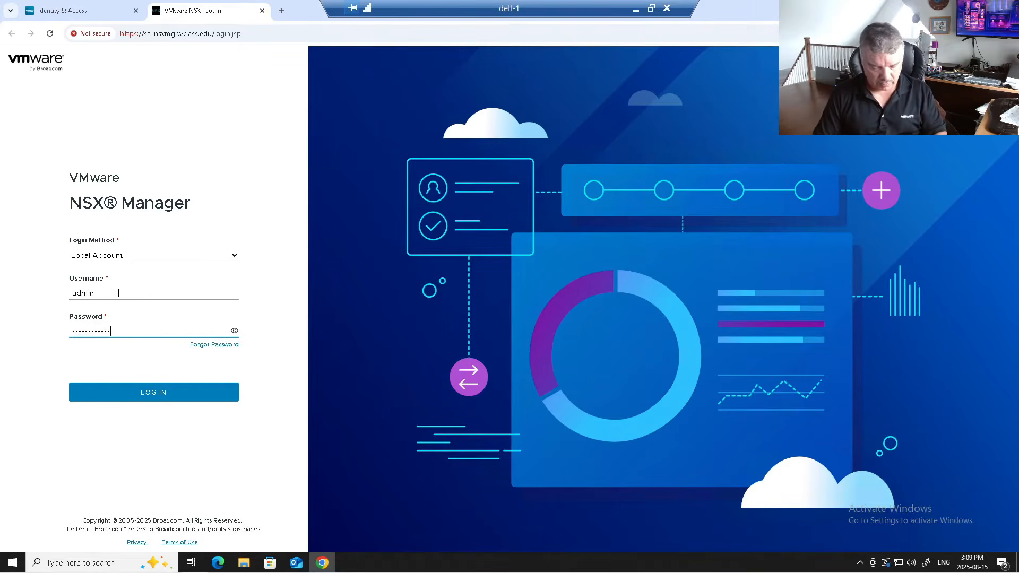
{"action": "key", "text": "Return"}
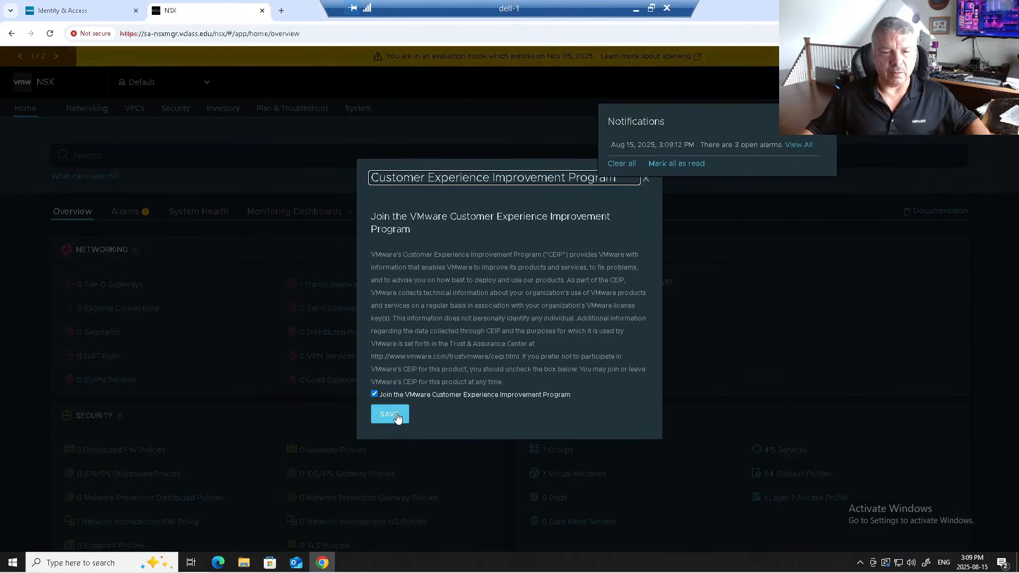
- Save the CEIP choice, skip the welcome tour, and go to System > User Management, zoomed in
{"action": "left_click", "coordinate": [397, 418]}
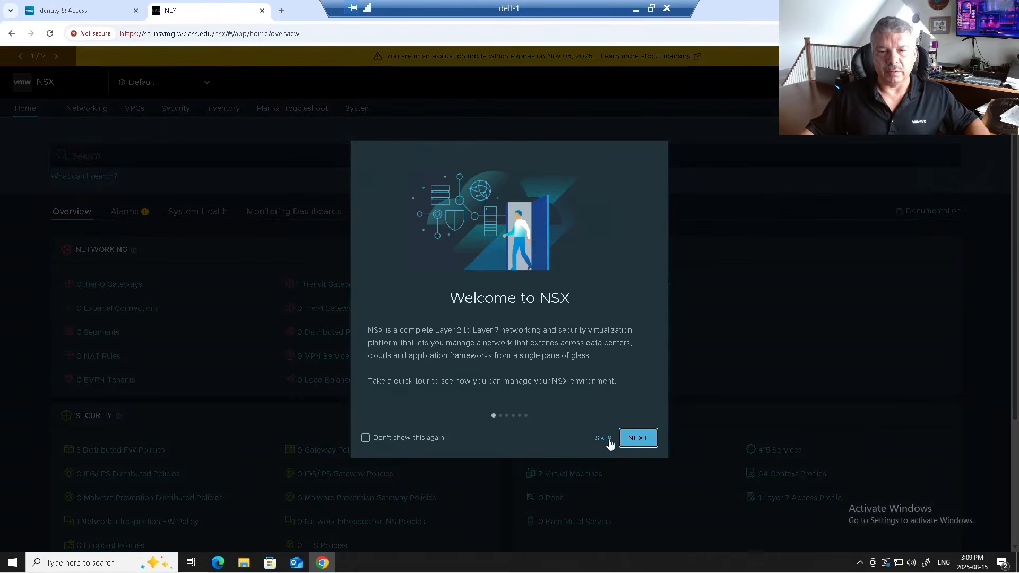
{"action": "left_click", "coordinate": [606, 439]}
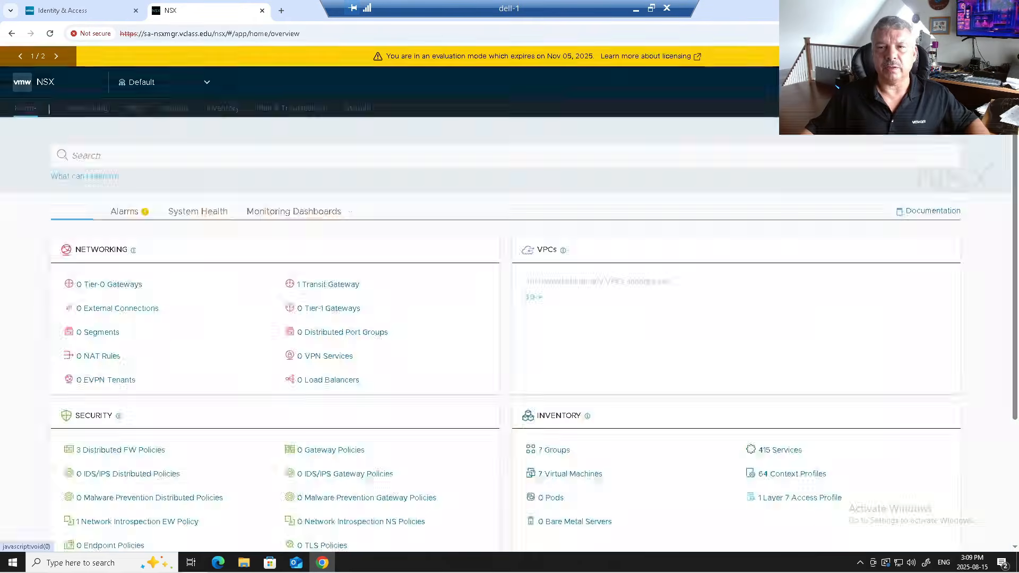
{"action": "left_click", "coordinate": [356, 107]}
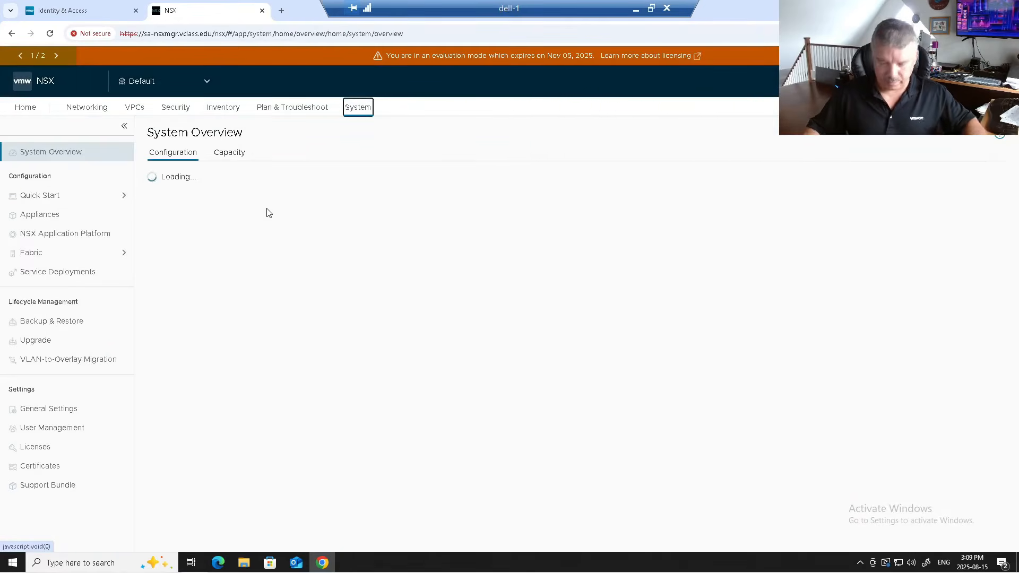
{"action": "key", "text": "ctrl+plus"}
{"action": "key", "text": "ctrl+plus"}
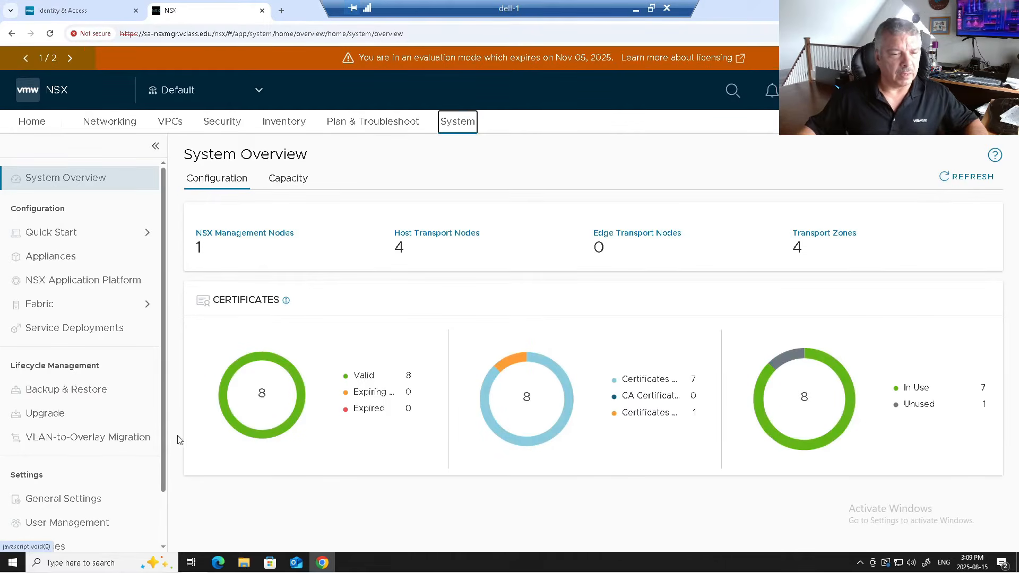
{"action": "left_click", "coordinate": [74, 524]}
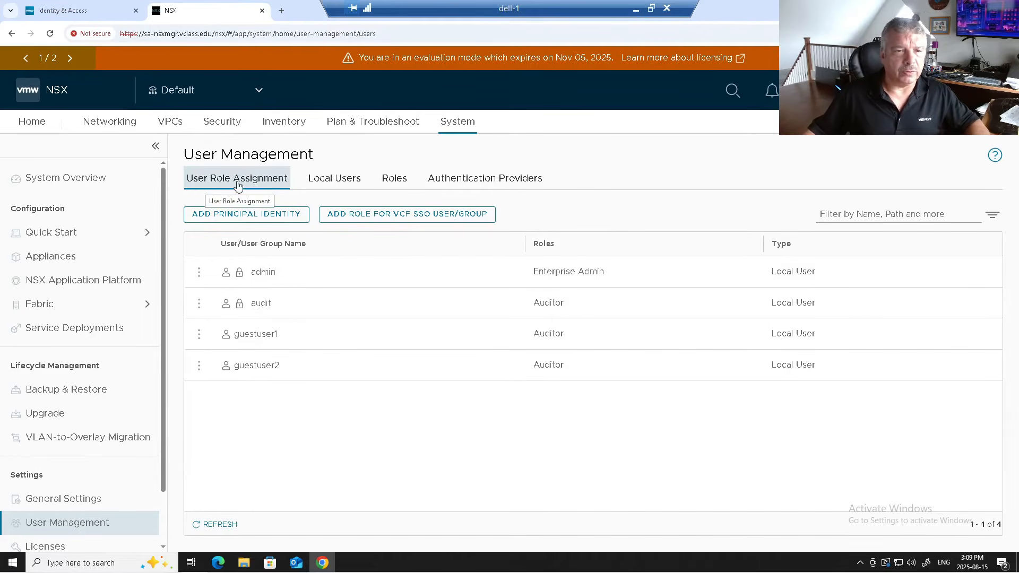
- Start a VCF SSO User/Group role assignment and pick the VCF SSO admin account from a 'vcf' search
{"action": "left_click", "coordinate": [391, 221]}
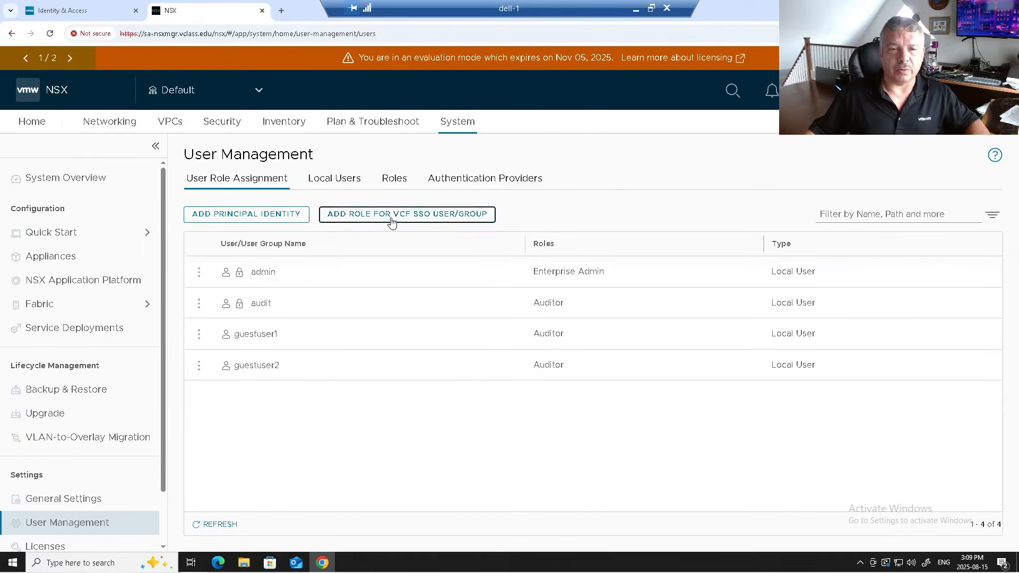
{"action": "left_click", "coordinate": [343, 274]}
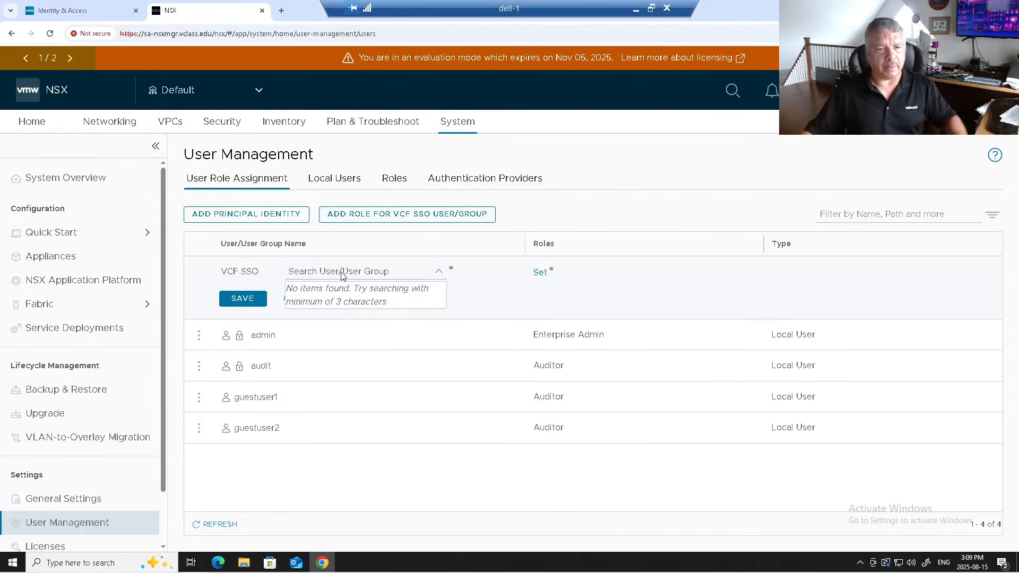
{"action": "type", "text": "vcf"}
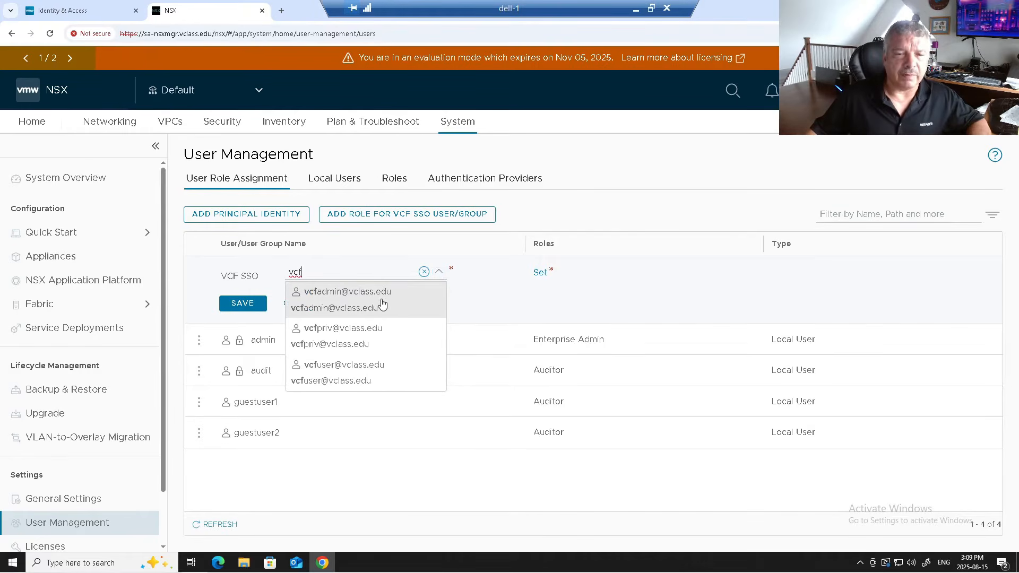
{"action": "left_click", "coordinate": [341, 302]}
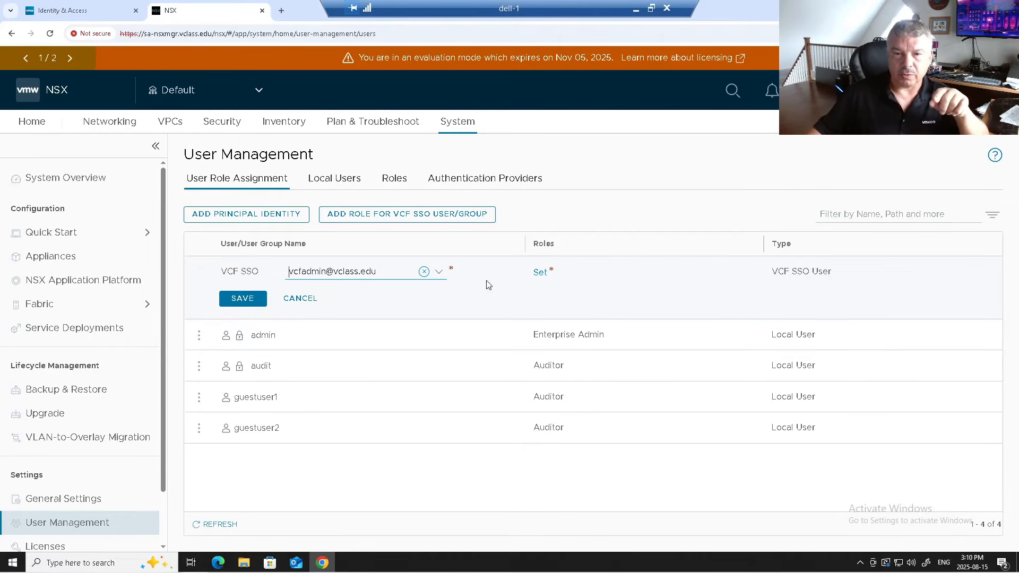
- Give the user the Enterprise Admin role, apply it, and save the assignment
{"action": "left_click", "coordinate": [541, 273]}
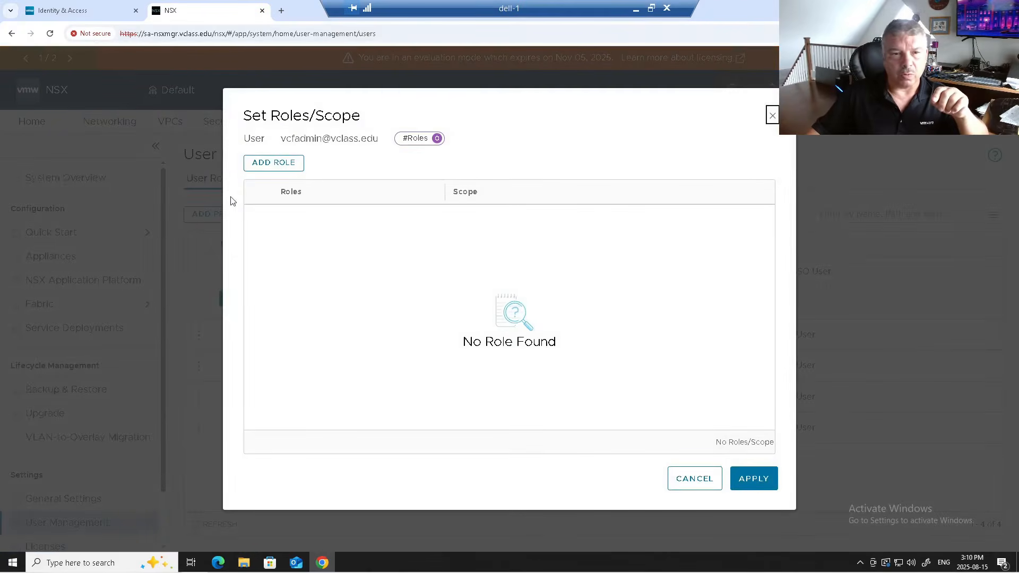
{"action": "left_click", "coordinate": [262, 165]}
{"action": "left_click", "coordinate": [326, 227]}
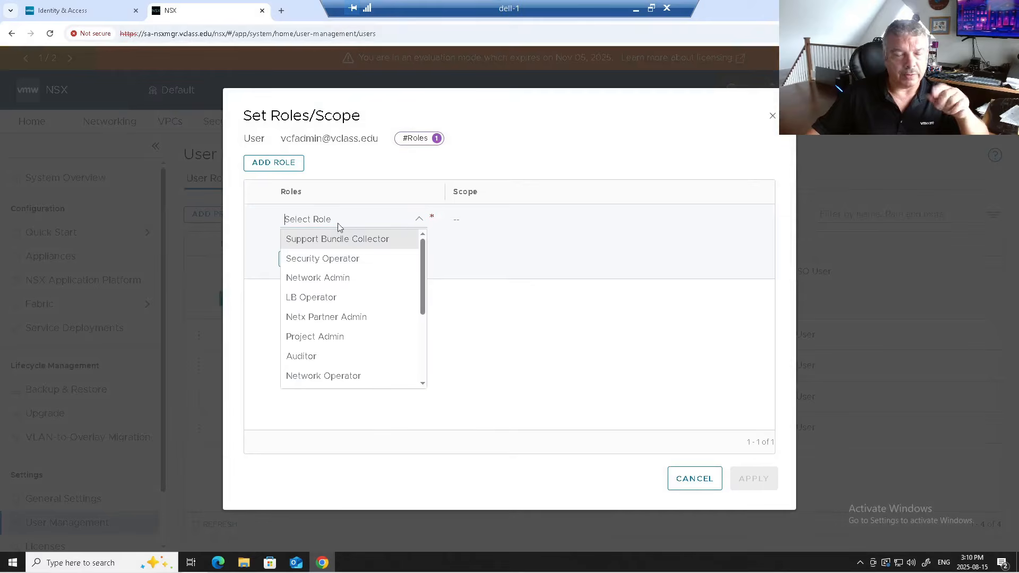
{"action": "scroll", "coordinate": [370, 315], "scroll_direction": "down", "scroll_amount": 3}
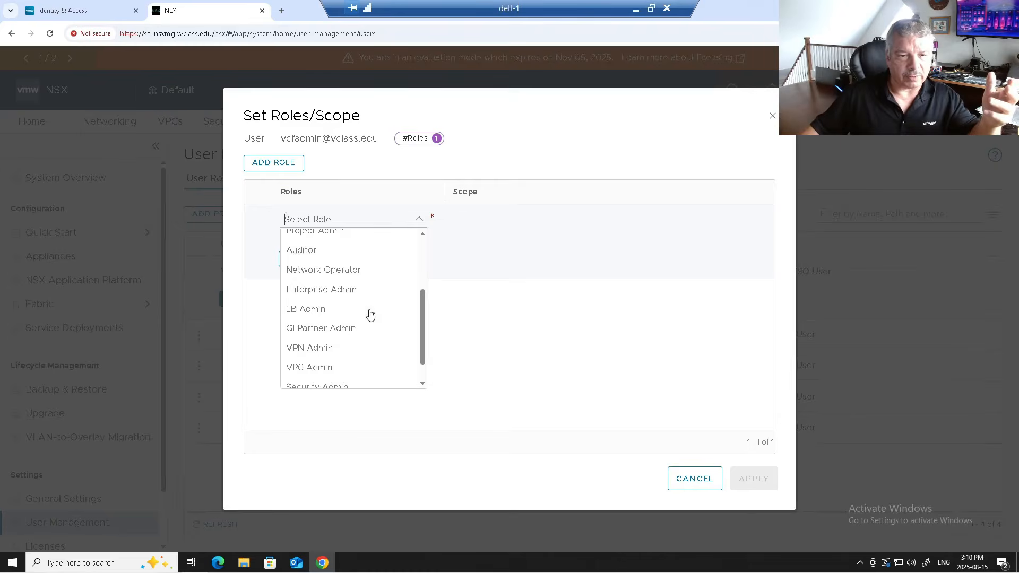
{"action": "left_click", "coordinate": [334, 292]}
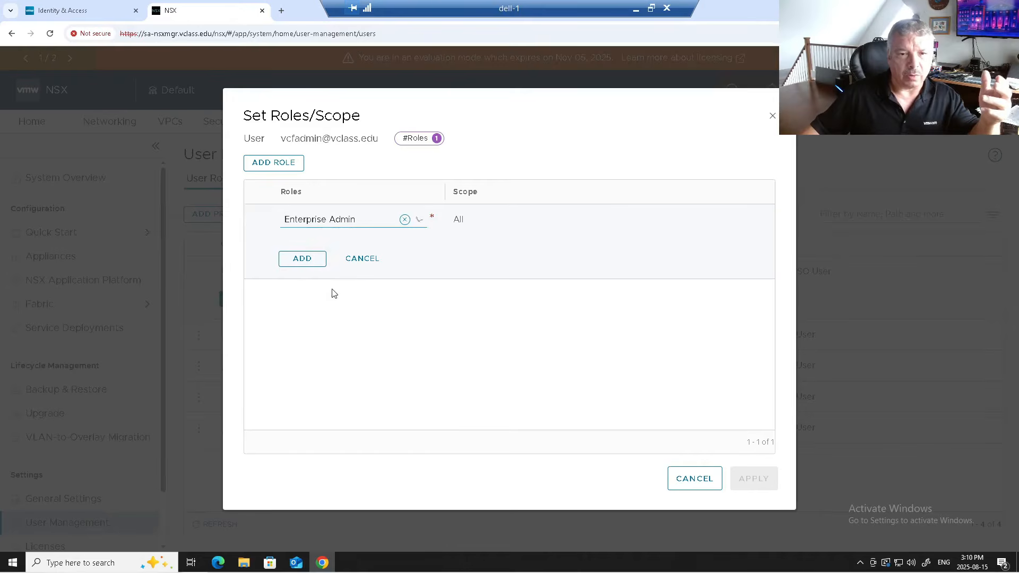
{"action": "left_click", "coordinate": [302, 259]}
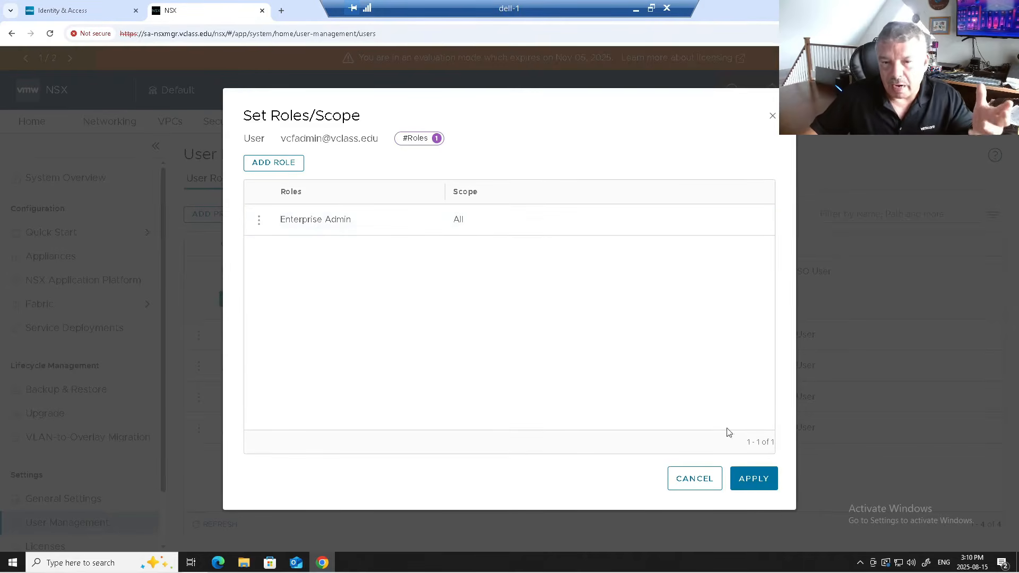
{"action": "left_click", "coordinate": [743, 480]}
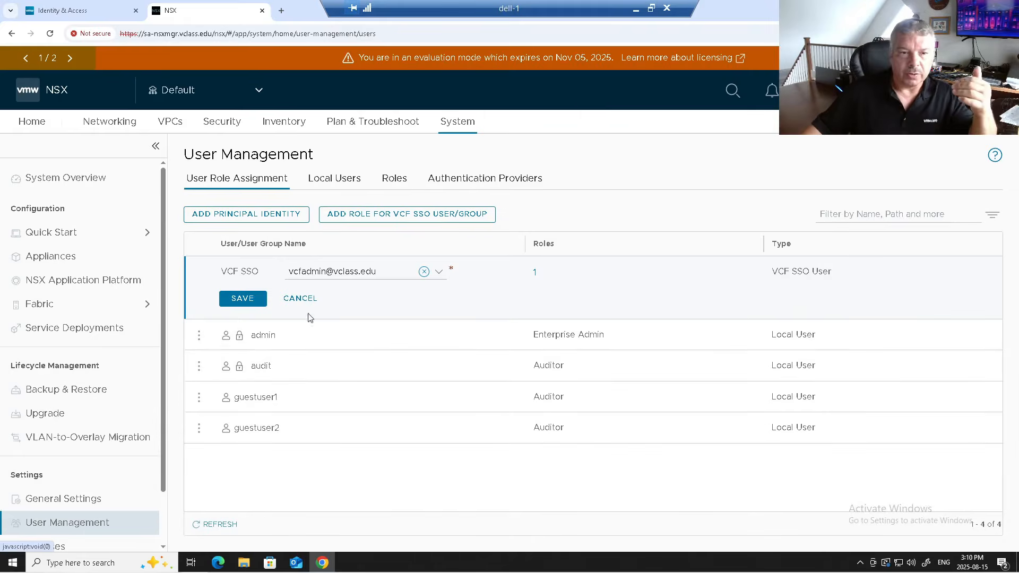
{"action": "left_click", "coordinate": [248, 303]}
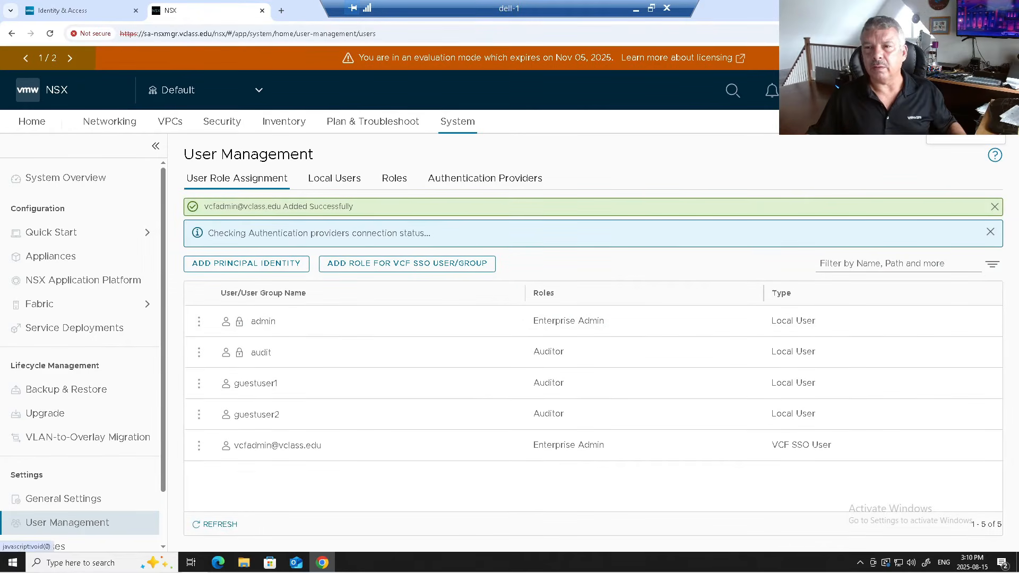
- Log out of NSX Manager and sign back in through VCF SSO as the SSO administrator account
{"action": "left_click", "coordinate": [951, 135]}
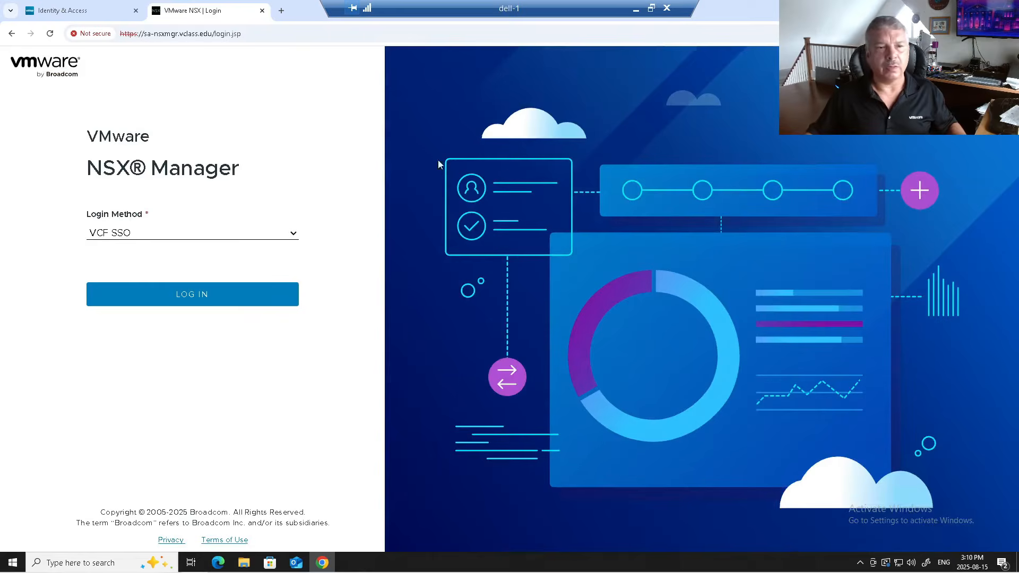
{"action": "left_click", "coordinate": [173, 296]}
{"action": "left_click", "coordinate": [121, 280]}
{"action": "type", "text": "vcfad"}
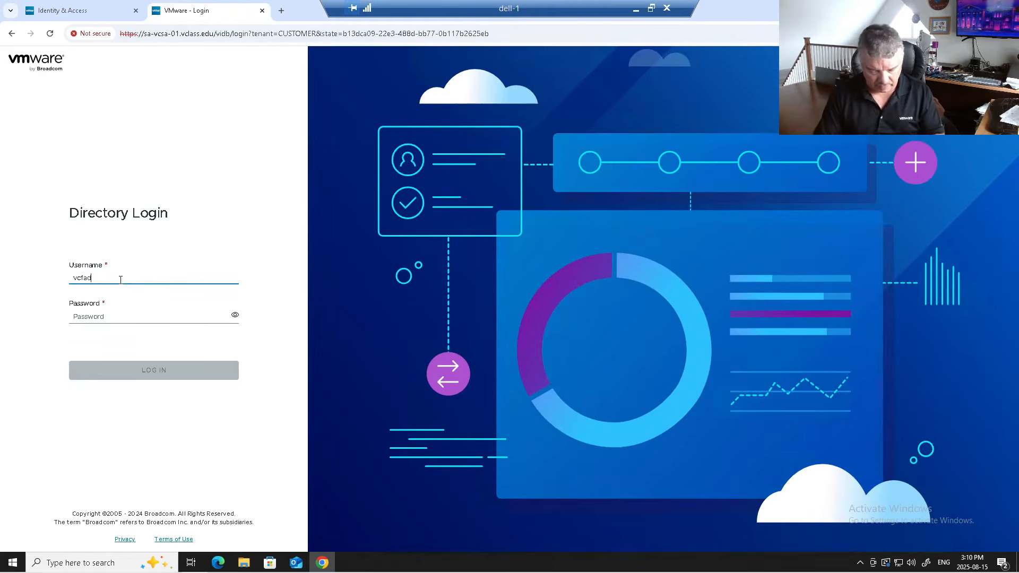
{"action": "key", "text": "BackSpace"}
{"action": "key", "text": "BackSpace"}
{"action": "key", "text": "BackSpace"}
{"action": "key", "text": "BackSpace"}
{"action": "key", "text": "BackSpace"}
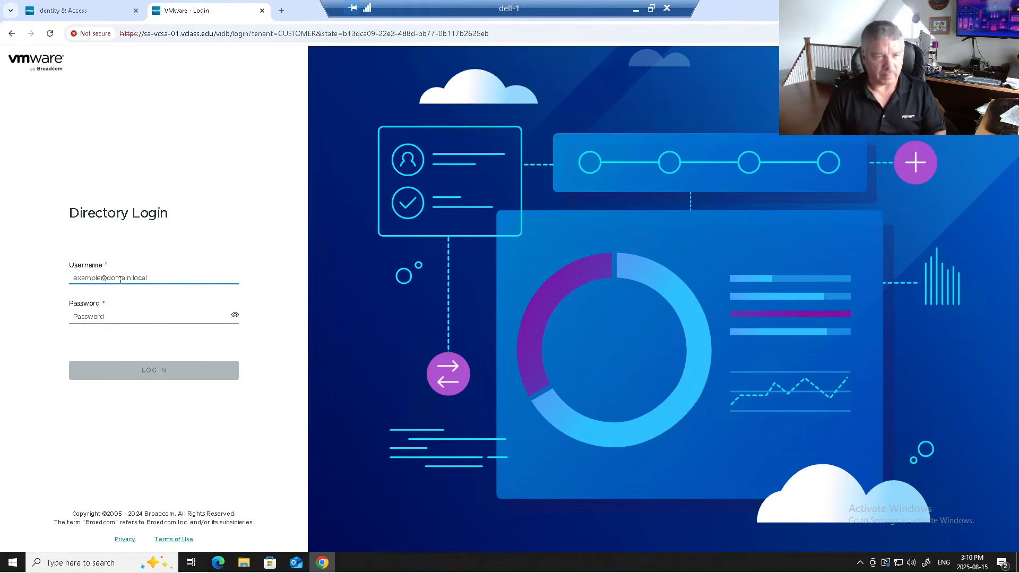
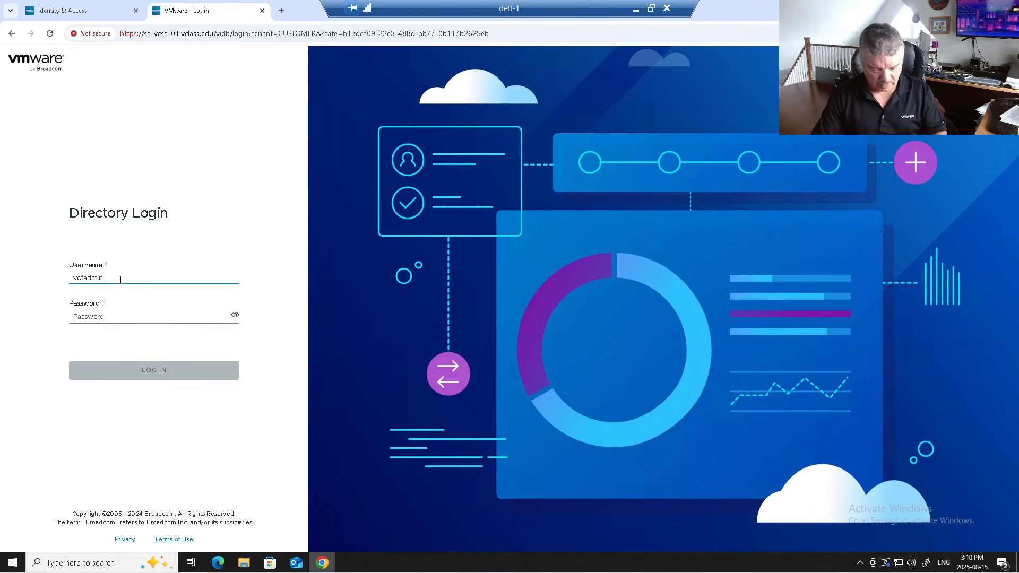
{"action": "key", "text": "Tab"}
{"action": "type", "text": "VMware1!"}
{"action": "key", "text": "Return"}
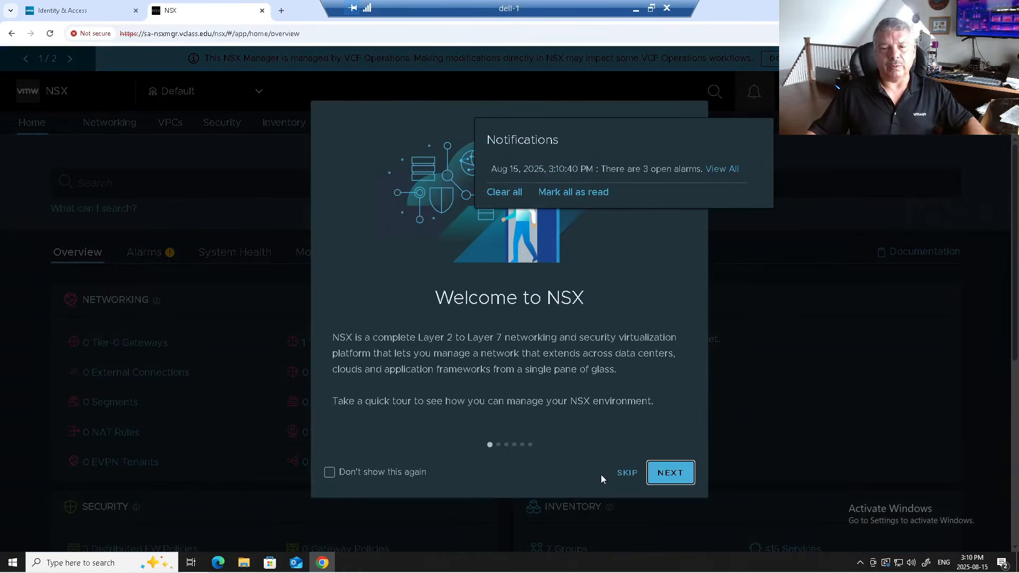
{"action": "left_click", "coordinate": [626, 473]}
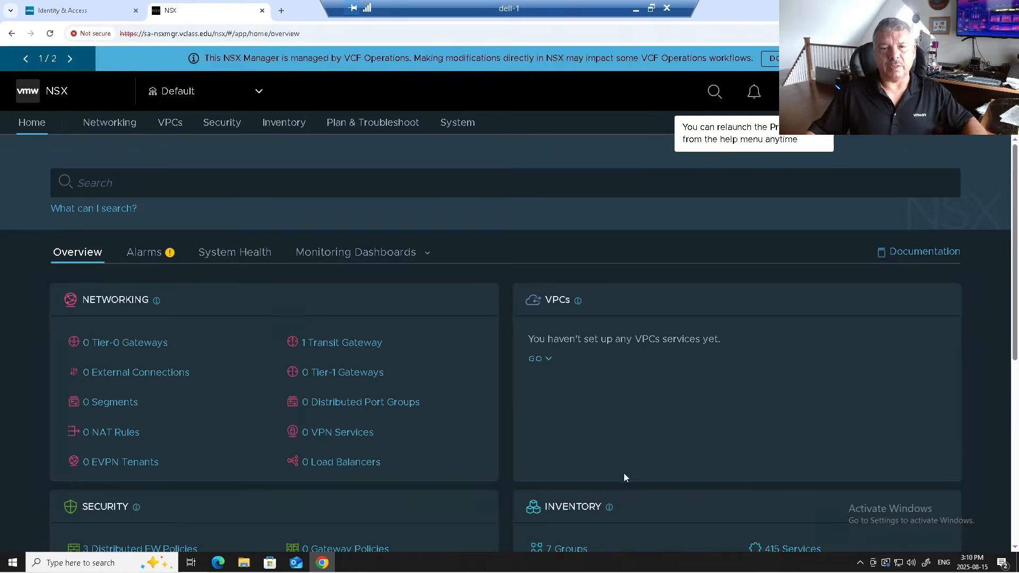
- View the edge transport nodes under System > Fabric > Nodes, then return to Identity & Access
{"action": "left_click", "coordinate": [456, 127]}
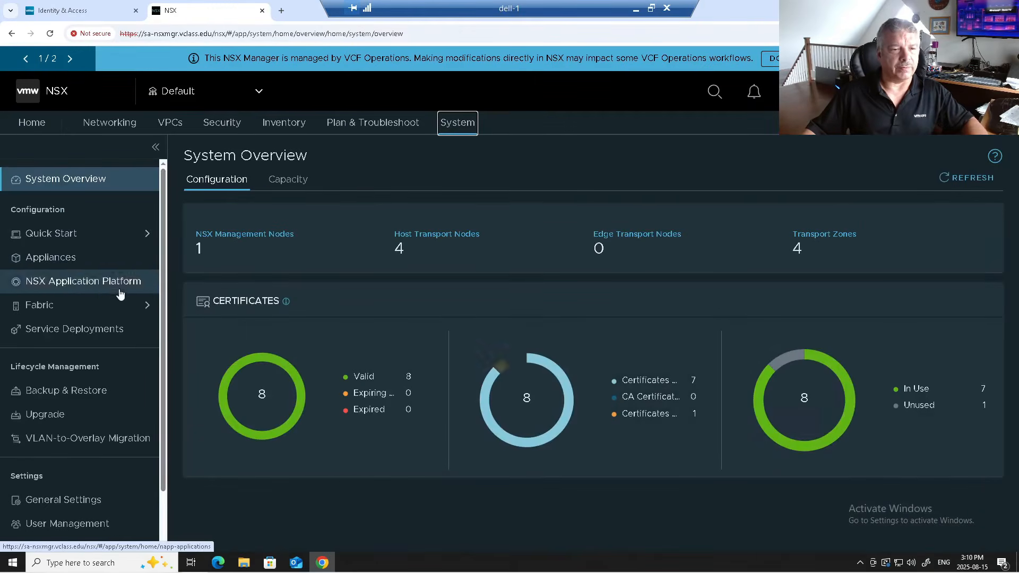
{"action": "left_click", "coordinate": [101, 304]}
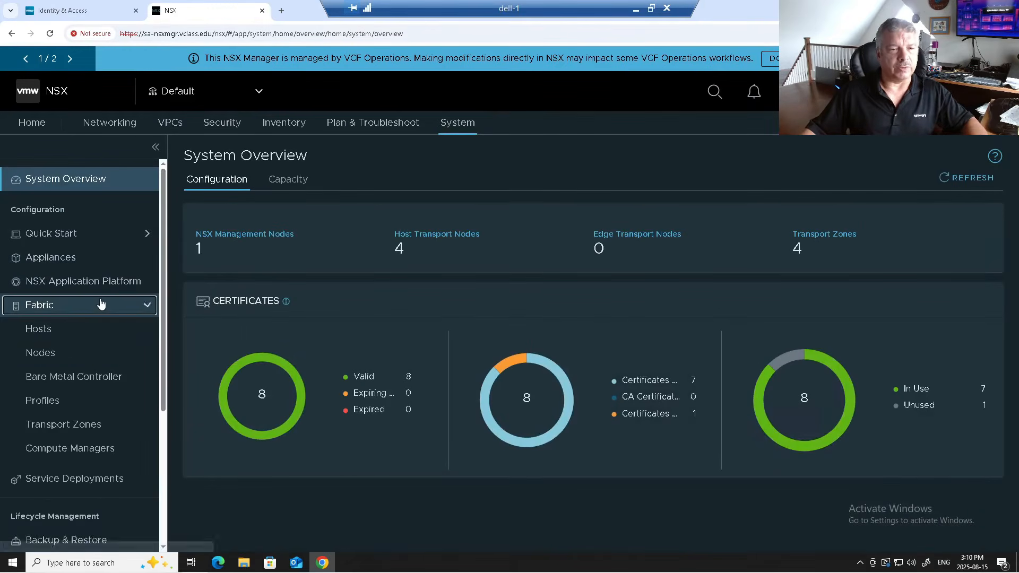
{"action": "left_click", "coordinate": [98, 352]}
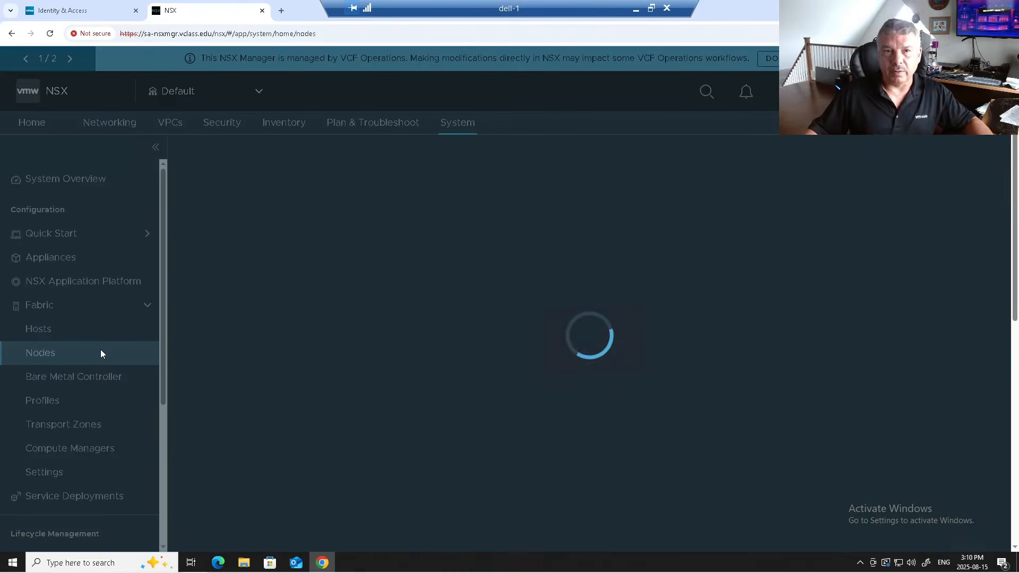
{"action": "left_click", "coordinate": [87, 13]}
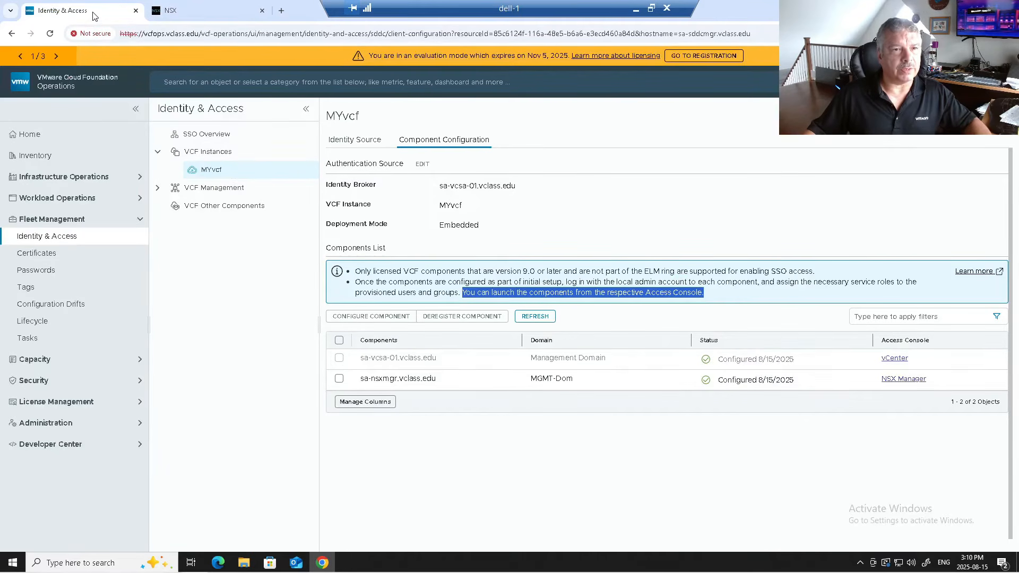
- Close the open pages, relaunch the browser and go to the VCF Operations site
{"action": "left_click", "coordinate": [135, 10]}
{"action": "left_click", "coordinate": [136, 10]}
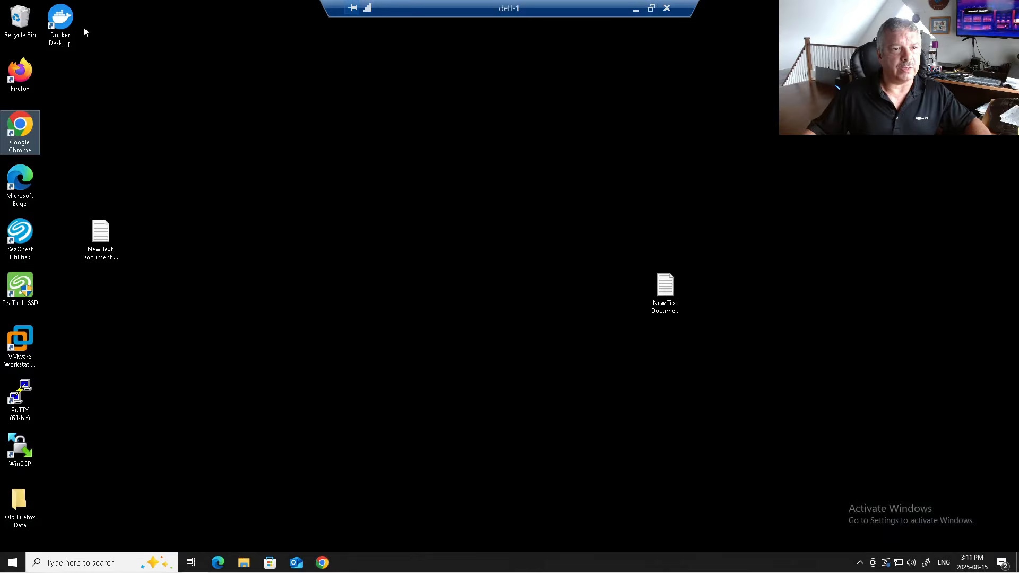
{"action": "double_click", "coordinate": [7, 138]}
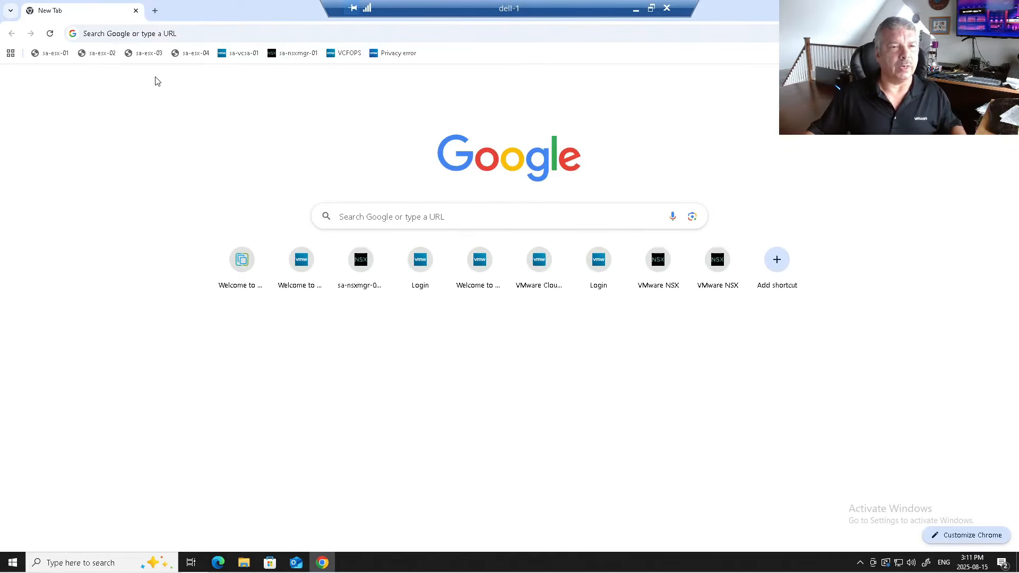
{"action": "left_click", "coordinate": [346, 54]}
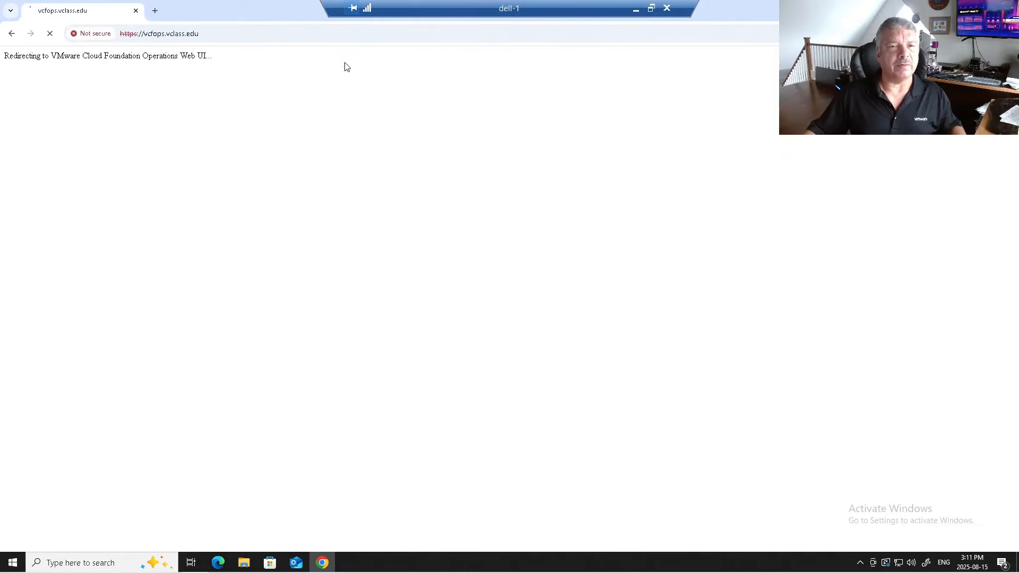
- Sign in to VCF Operations with the local admin account and its password
{"action": "left_click", "coordinate": [113, 298]}
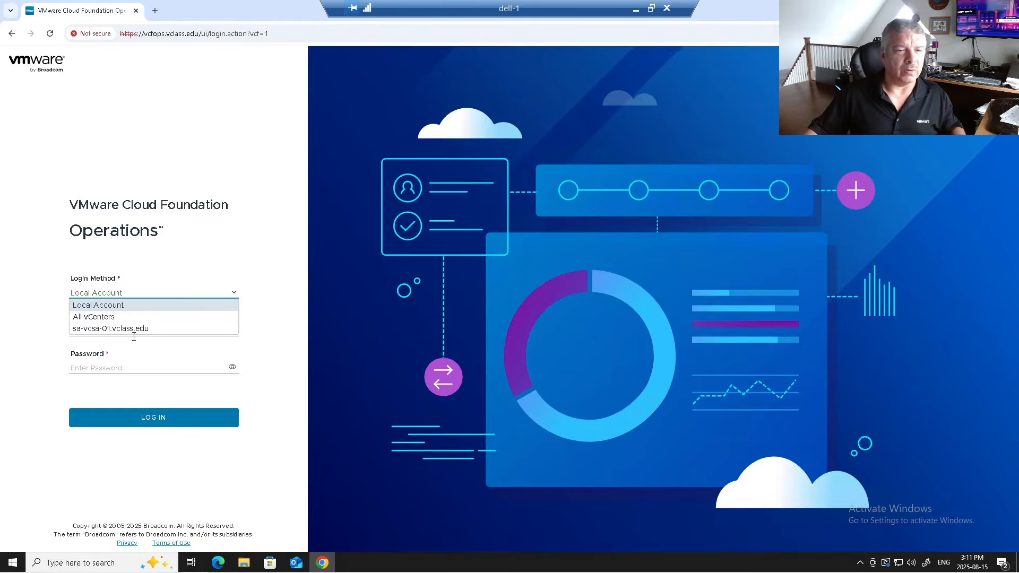
{"action": "left_click", "coordinate": [142, 370]}
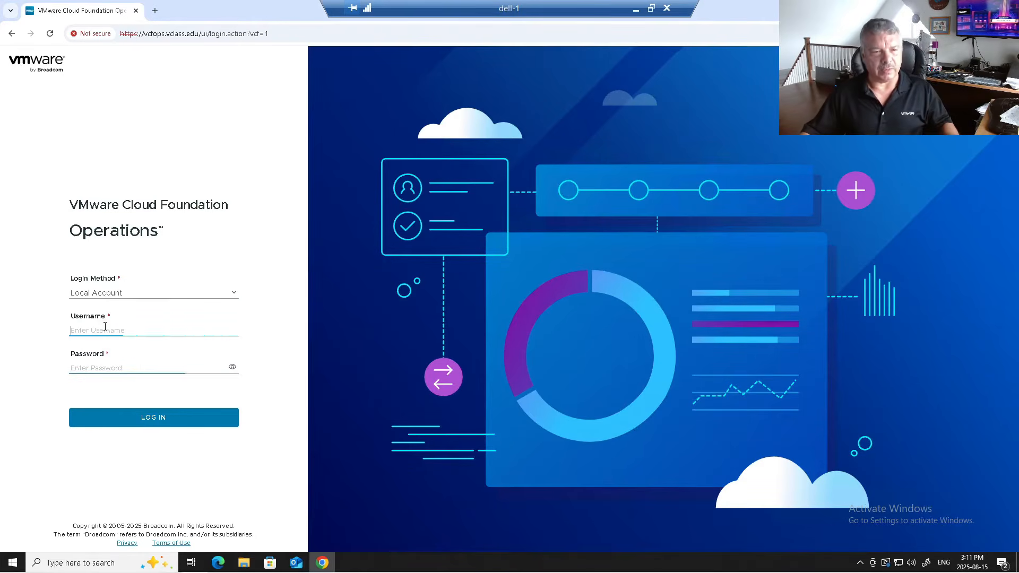
{"action": "type", "text": "admin"}
{"action": "key", "text": "Tab"}
{"action": "type", "text": "•"}
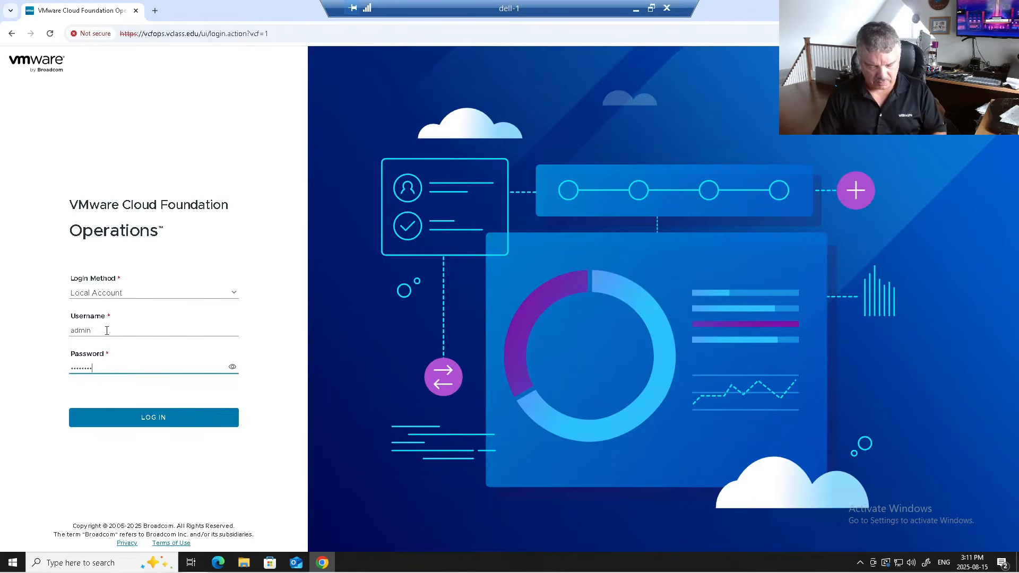
{"action": "key", "text": "Return"}
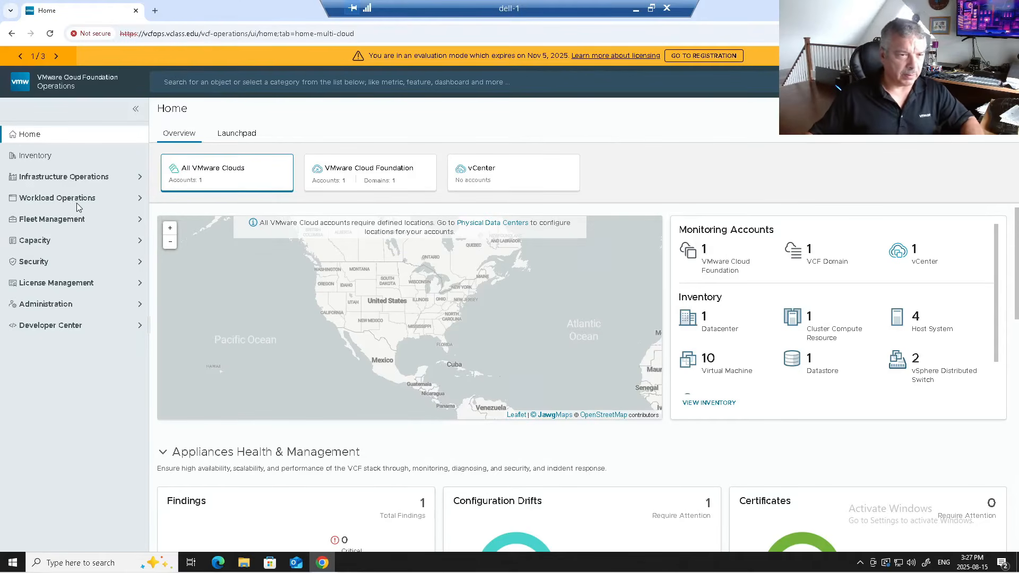
- Go to Fleet Management > Identity & Access > VCF Management and select the operations appliance
{"action": "left_click", "coordinate": [75, 219]}
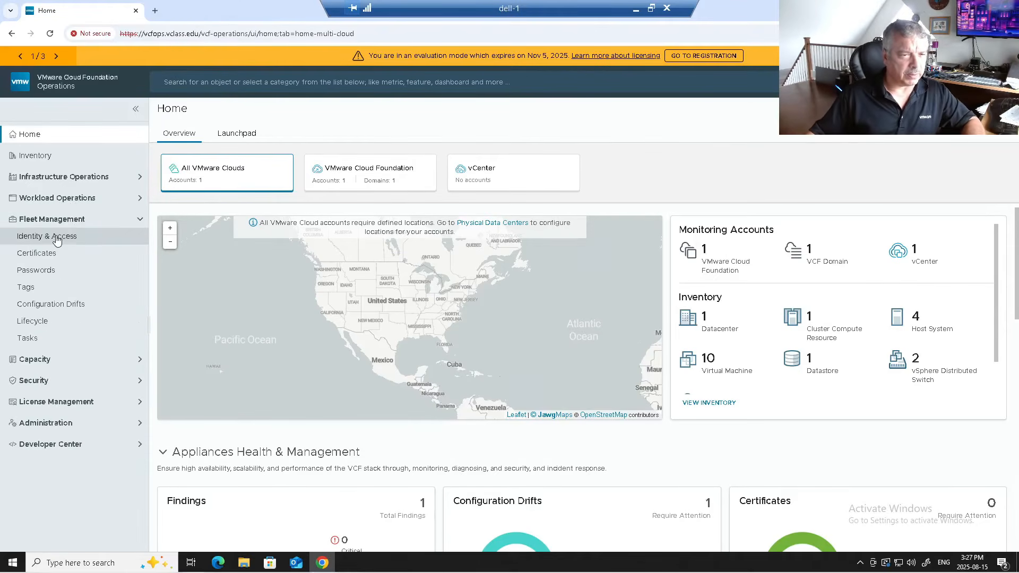
{"action": "left_click", "coordinate": [57, 237]}
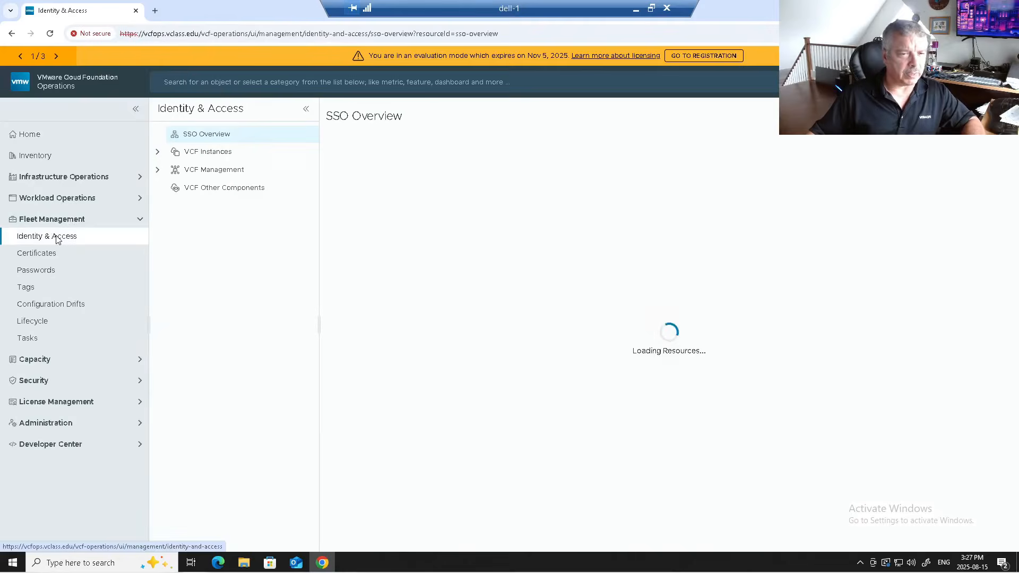
{"action": "left_click", "coordinate": [157, 170]}
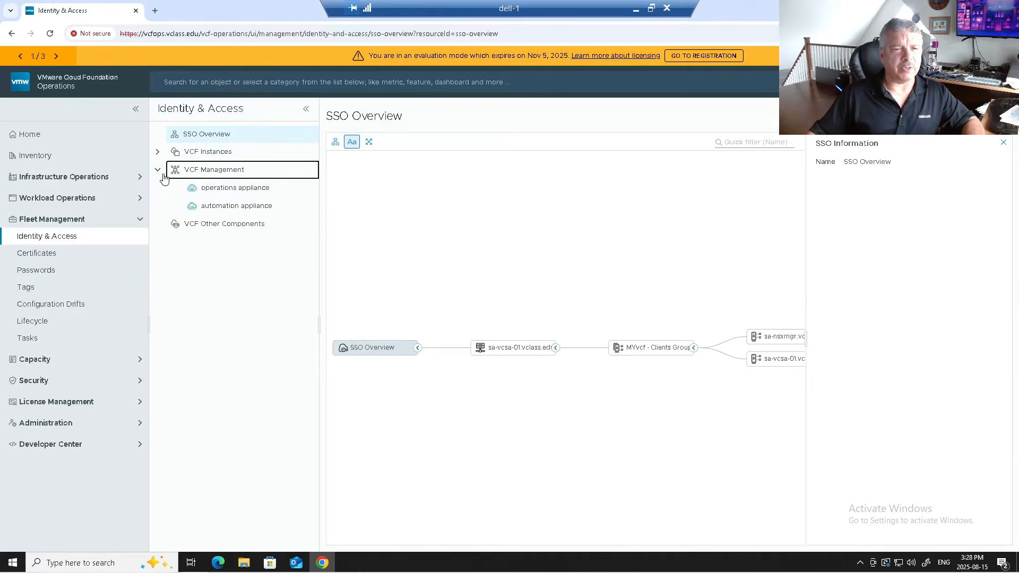
{"action": "left_click", "coordinate": [206, 189]}
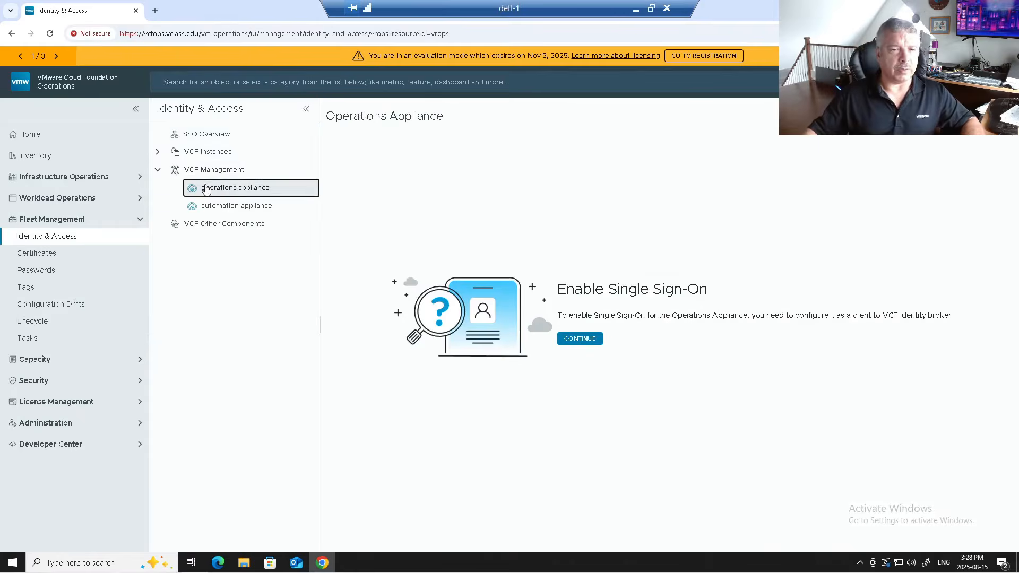
{"action": "left_click", "coordinate": [242, 208]}
{"action": "left_click", "coordinate": [238, 193]}
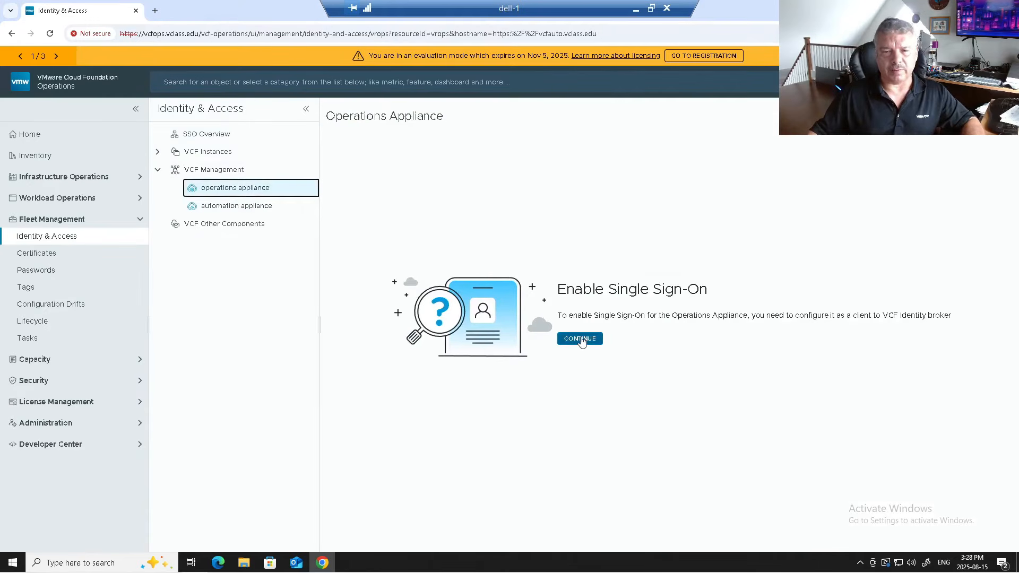
- Configure the operations appliance as an SSO client of sa-vcsa-01.vclass.edu, acknowledging the role assignment notice
{"action": "left_click", "coordinate": [581, 340]}
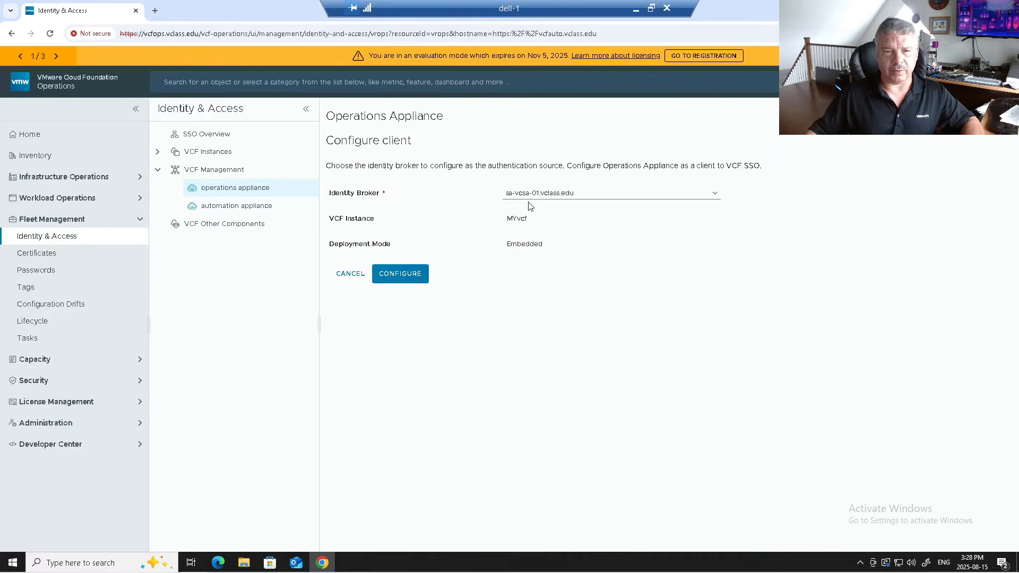
{"action": "left_click", "coordinate": [390, 279]}
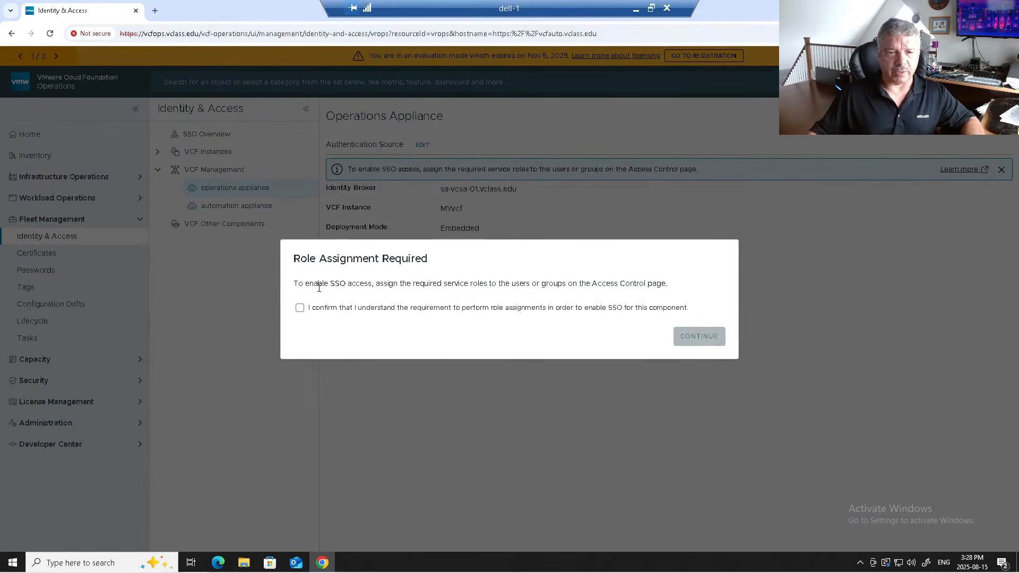
{"action": "left_click_drag", "start_coordinate": [322, 286], "coordinate": [587, 293]}
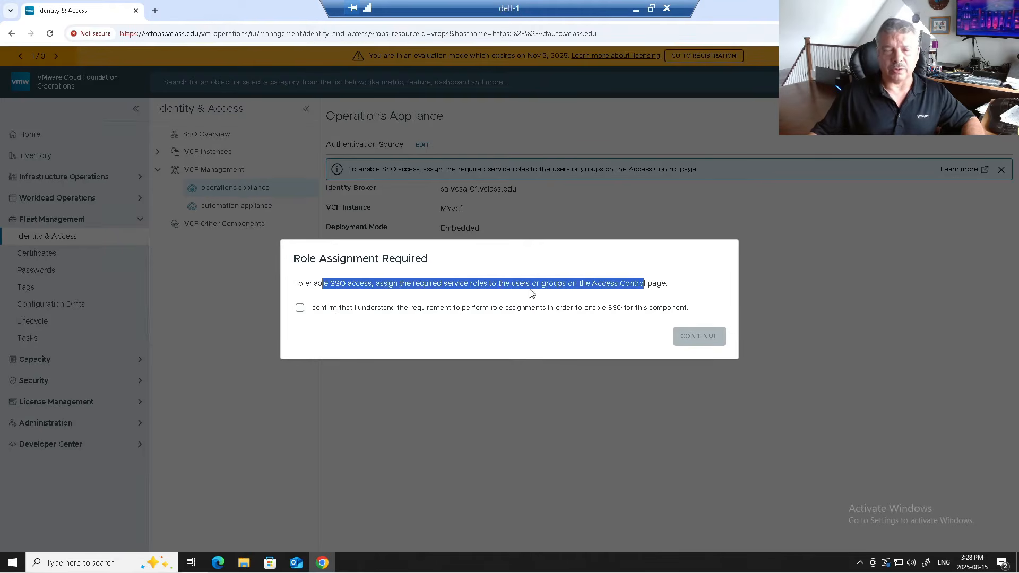
{"action": "left_click_drag", "start_coordinate": [316, 309], "coordinate": [312, 310]}
{"action": "left_click", "coordinate": [300, 308]}
{"action": "left_click", "coordinate": [703, 339]}
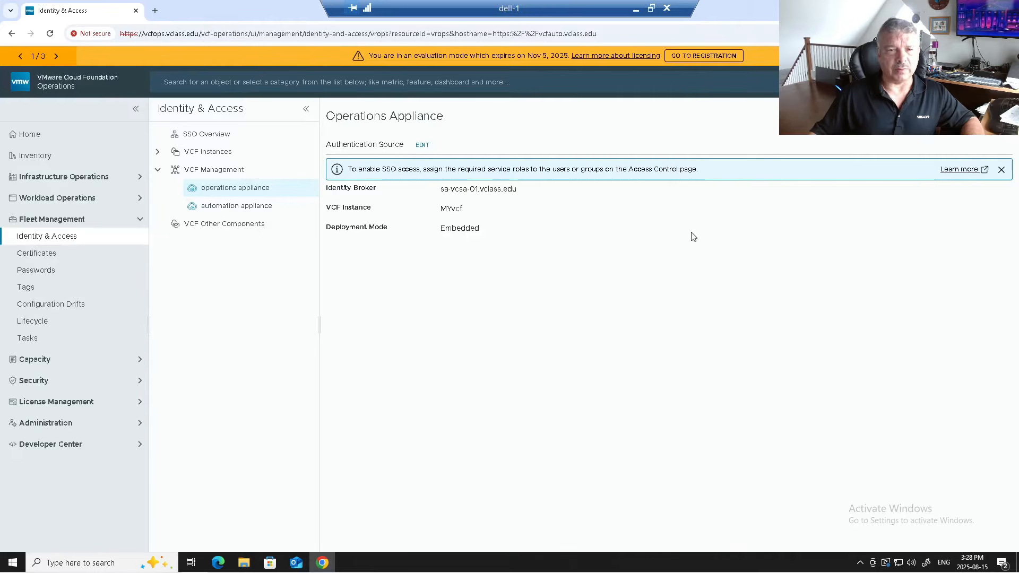
- Configure the automation appliance as an SSO client of sa-vcsa-01.vclass.edu, acknowledging the role notice
{"action": "left_click", "coordinate": [217, 207]}
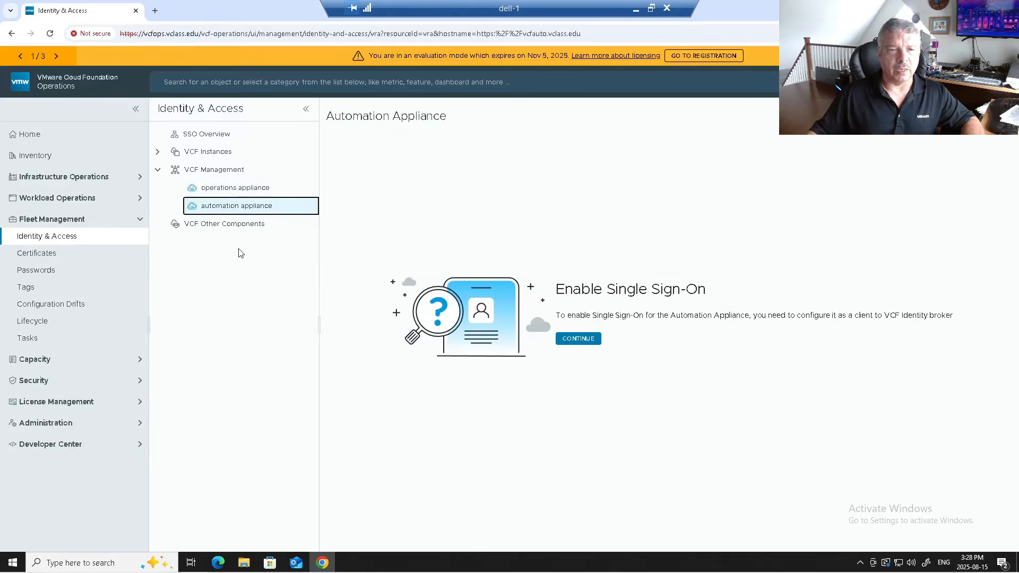
{"action": "left_click", "coordinate": [578, 338]}
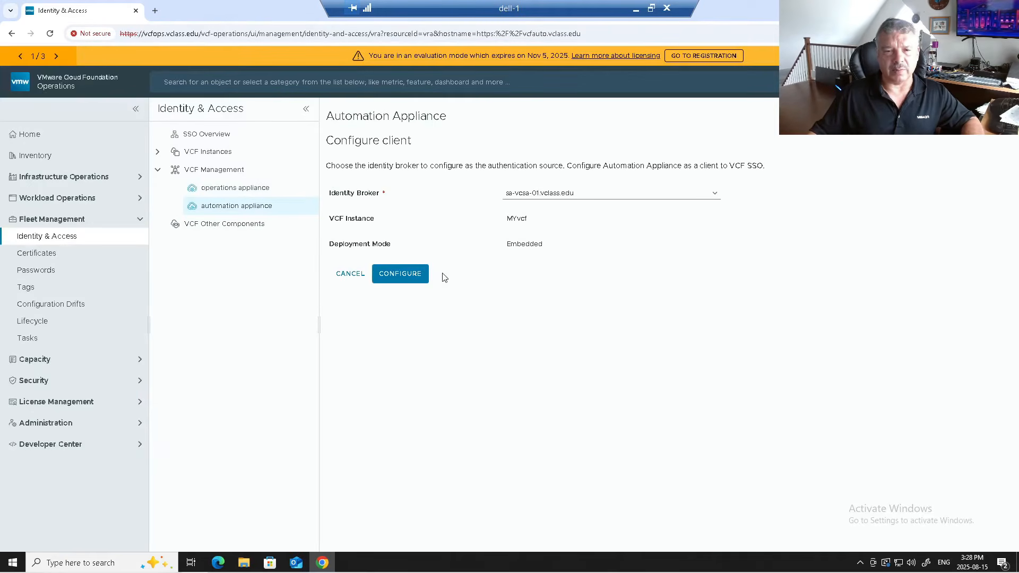
{"action": "left_click", "coordinate": [415, 282]}
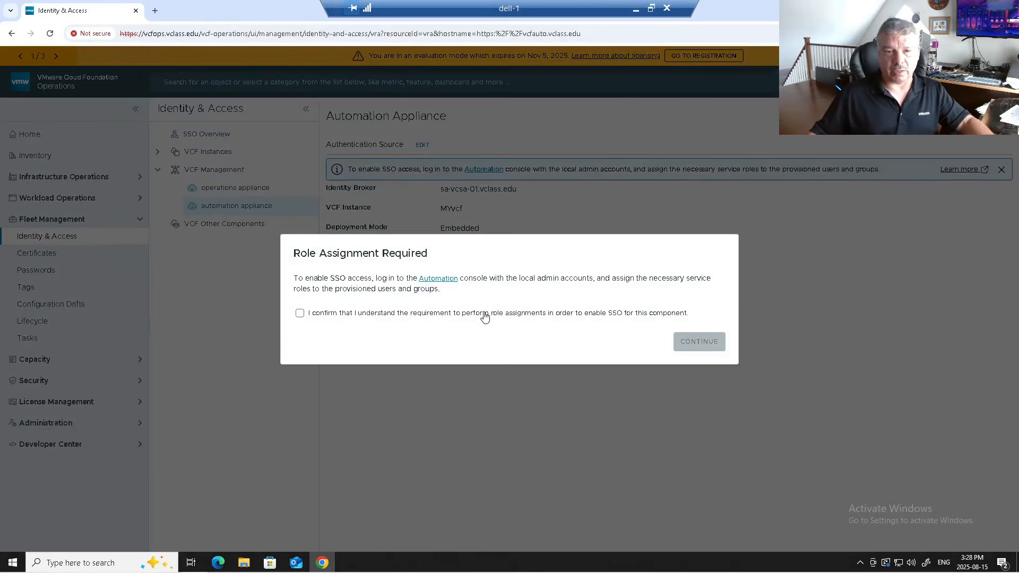
{"action": "left_click", "coordinate": [448, 313]}
{"action": "left_click", "coordinate": [690, 343]}
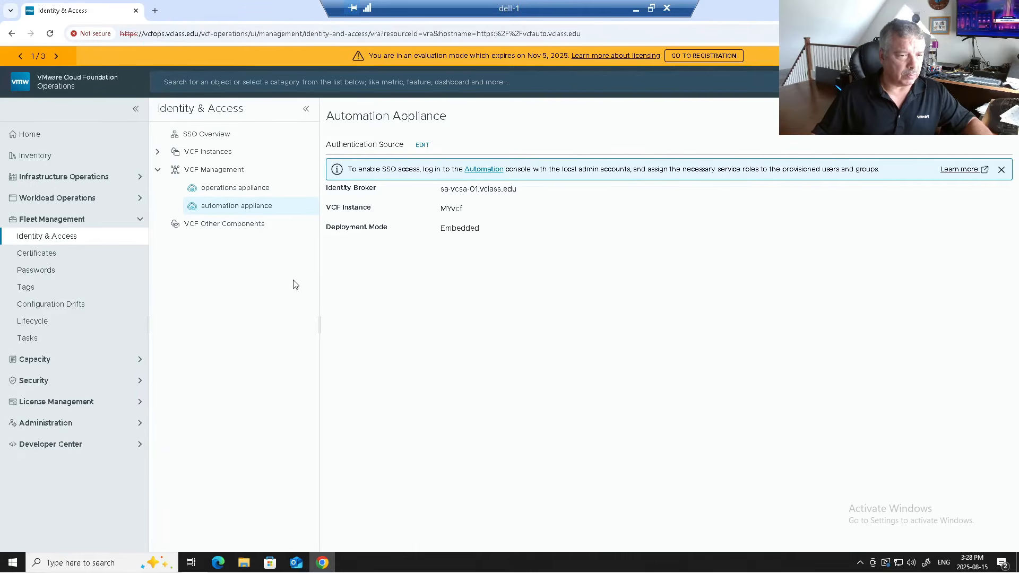
{"action": "left_click", "coordinate": [80, 422]}
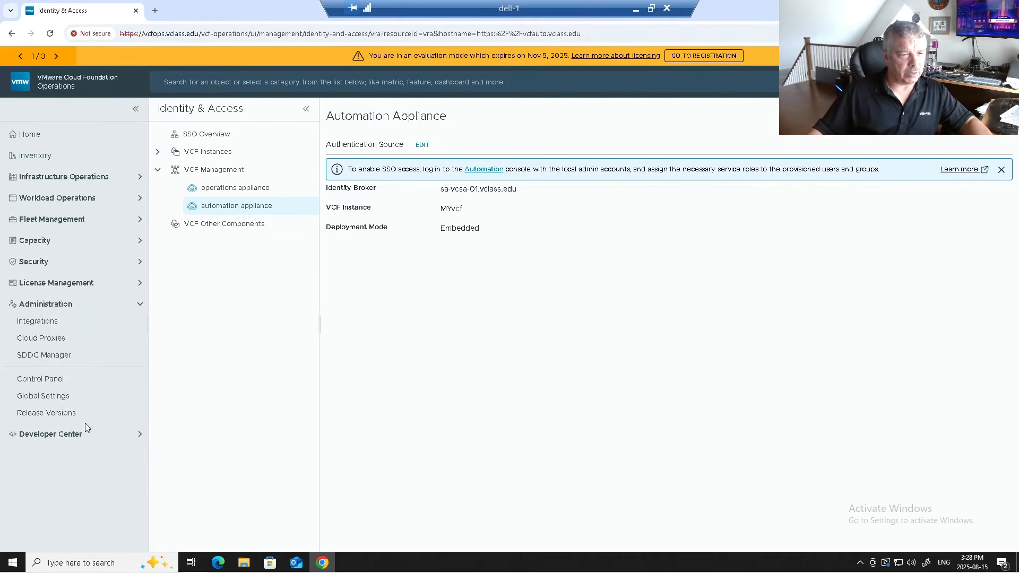
- Check VCF SSO under Control Panel > Authentication Sources, then open Access Control
{"action": "left_click", "coordinate": [61, 324]}
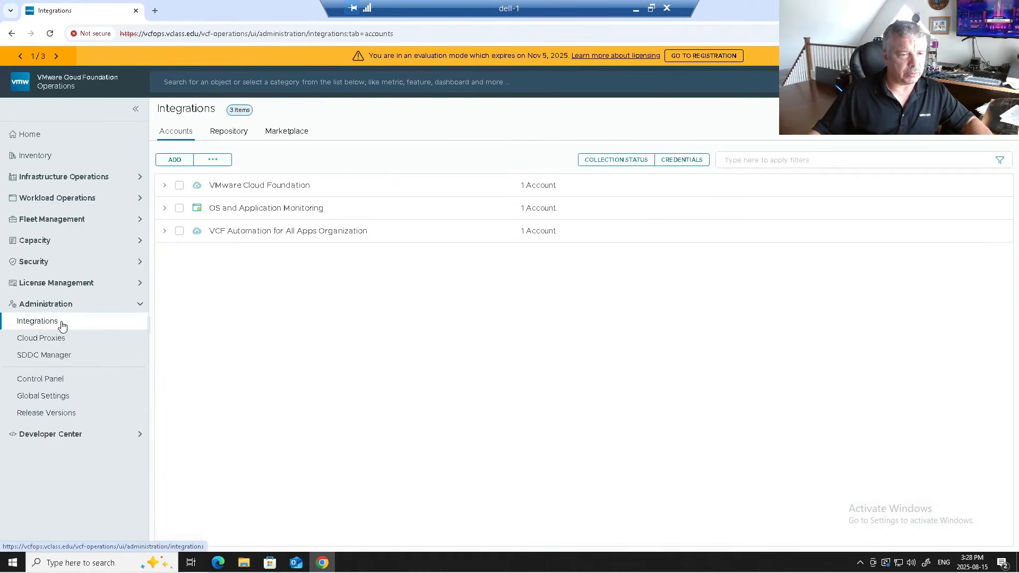
{"action": "left_click", "coordinate": [62, 382]}
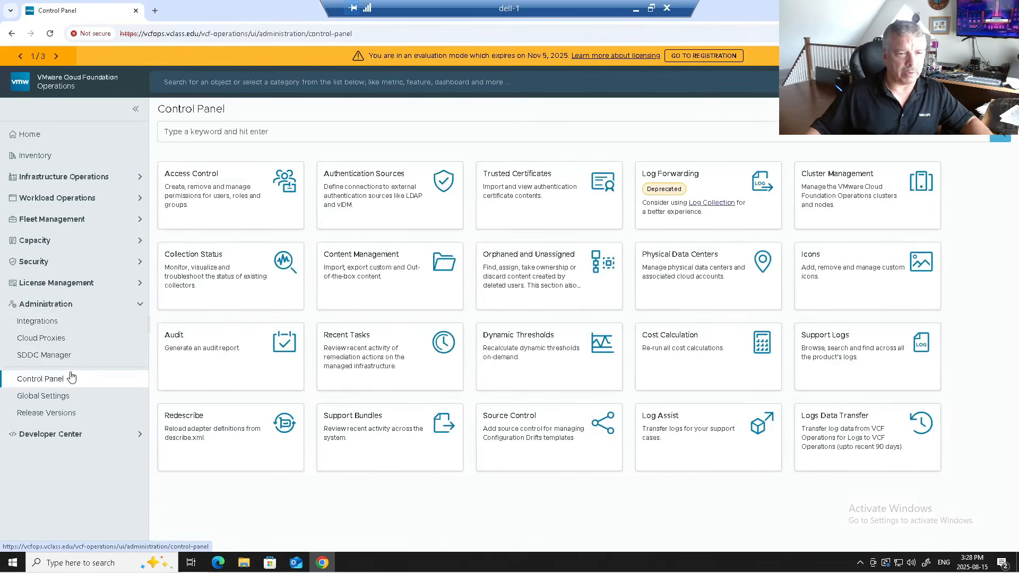
{"action": "left_click", "coordinate": [394, 205]}
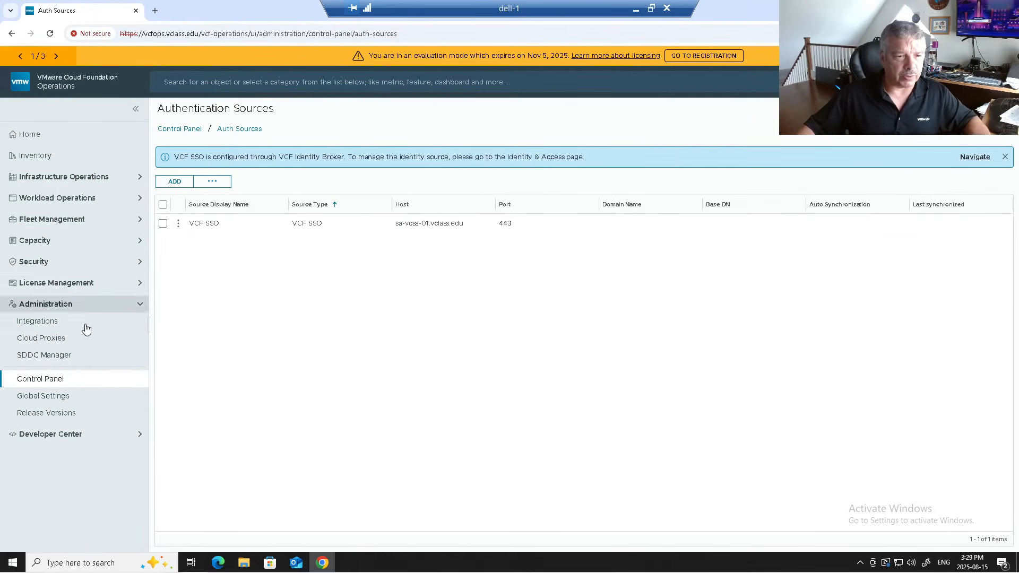
{"action": "left_click", "coordinate": [64, 380]}
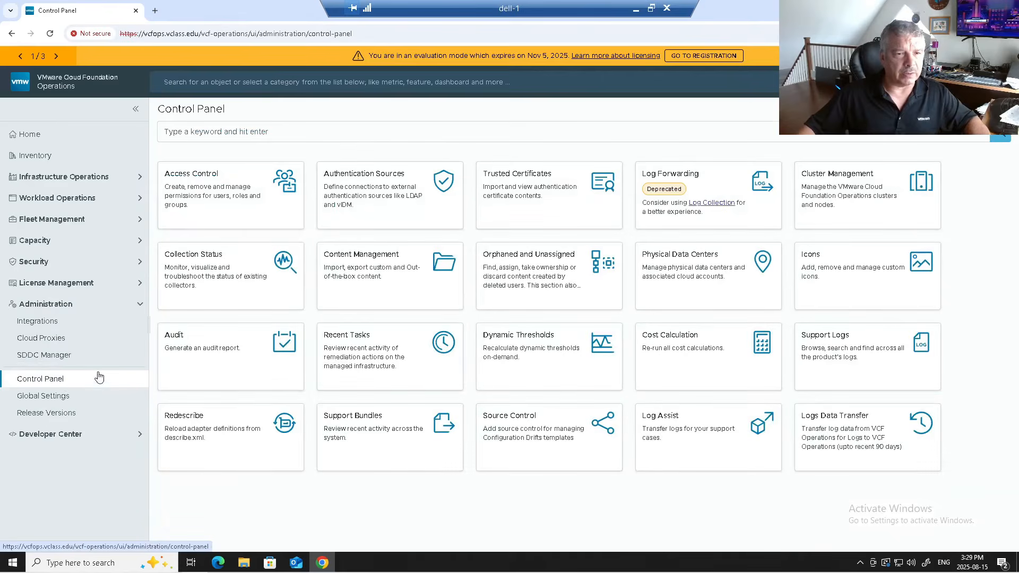
{"action": "left_click", "coordinate": [201, 211]}
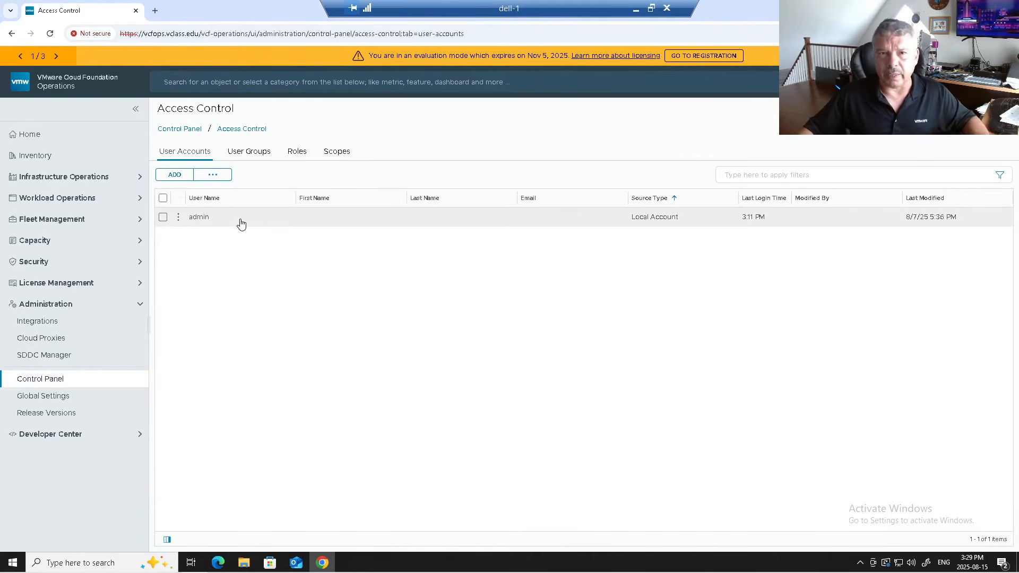
- Import vcfadmin from VCF SSO via a 'vc' prefix search, then edit the new account
{"action": "left_click", "coordinate": [213, 175]}
{"action": "left_click", "coordinate": [230, 253]}
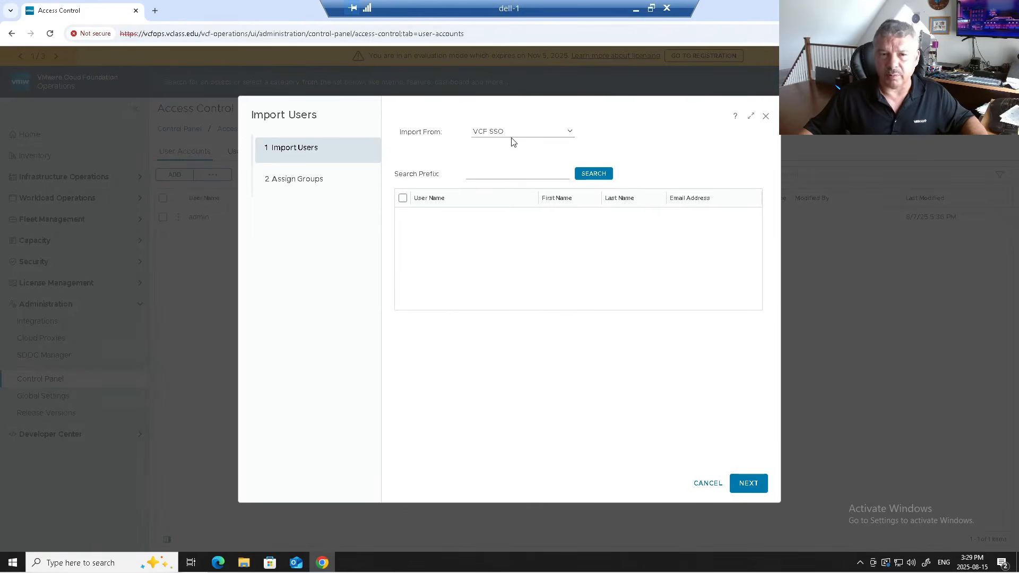
{"action": "left_click", "coordinate": [506, 176]}
{"action": "type", "text": "vcf"}
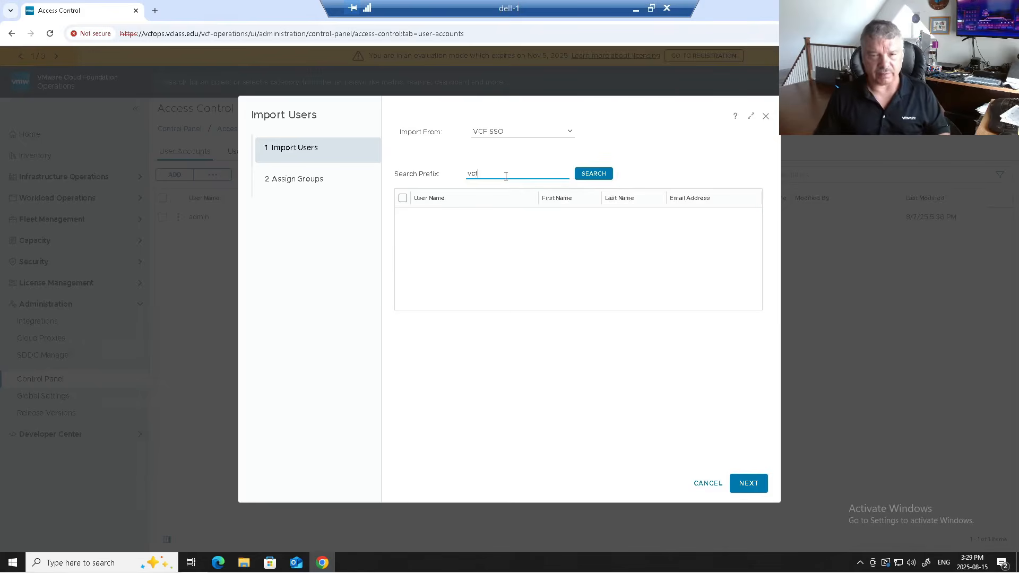
{"action": "left_click", "coordinate": [585, 179]}
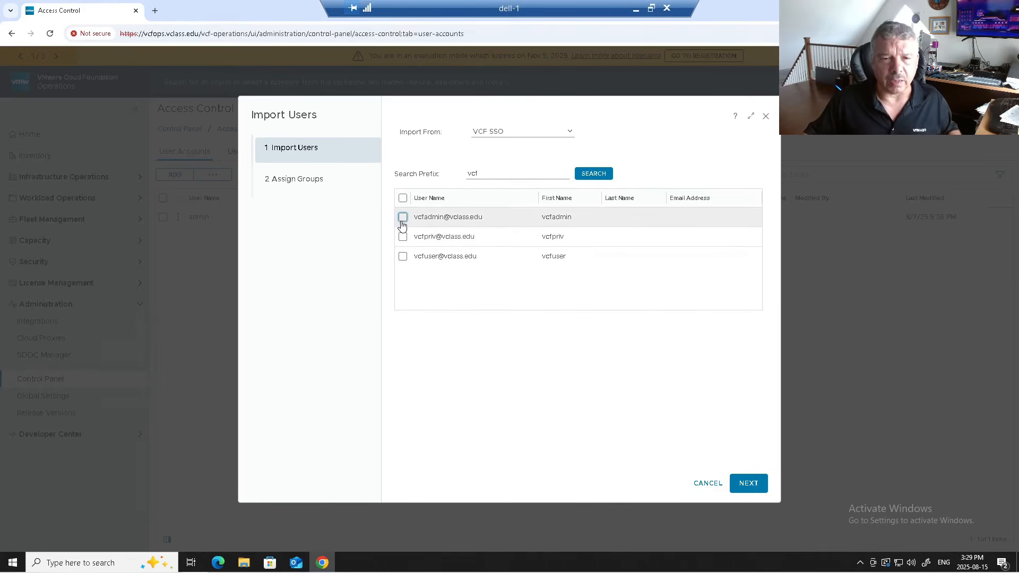
{"action": "left_click", "coordinate": [403, 218]}
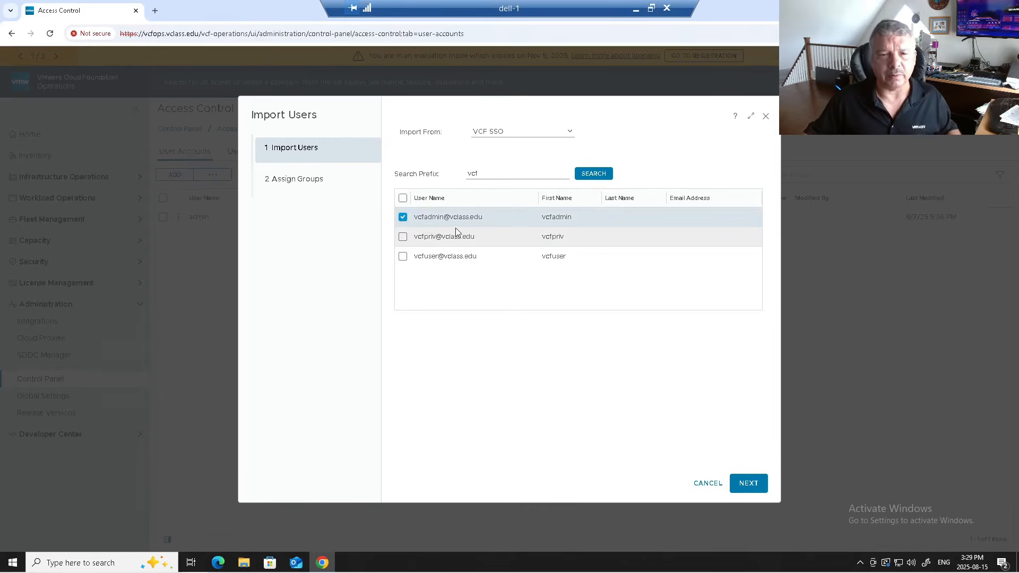
{"action": "left_click", "coordinate": [748, 484]}
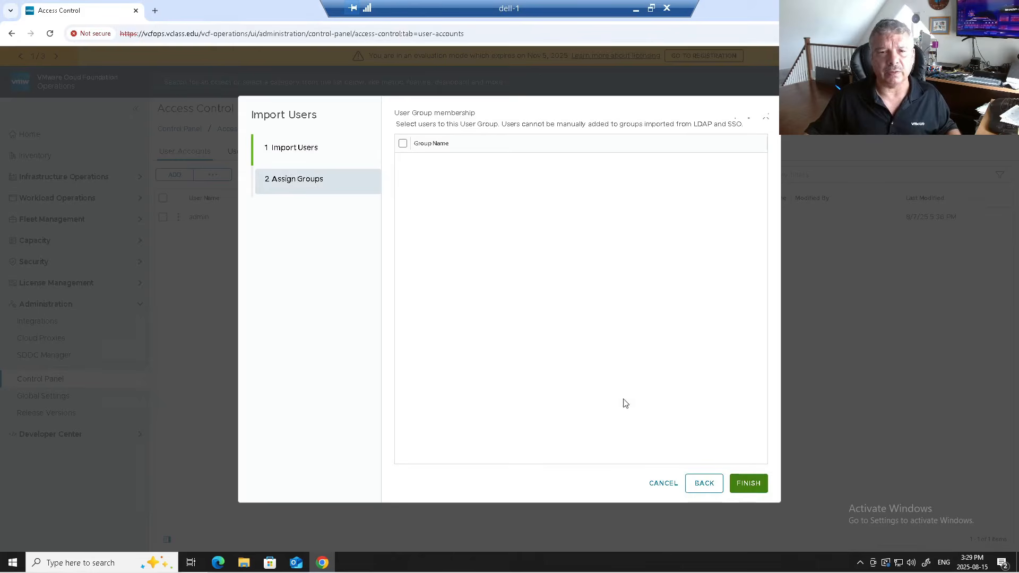
{"action": "left_click", "coordinate": [753, 484]}
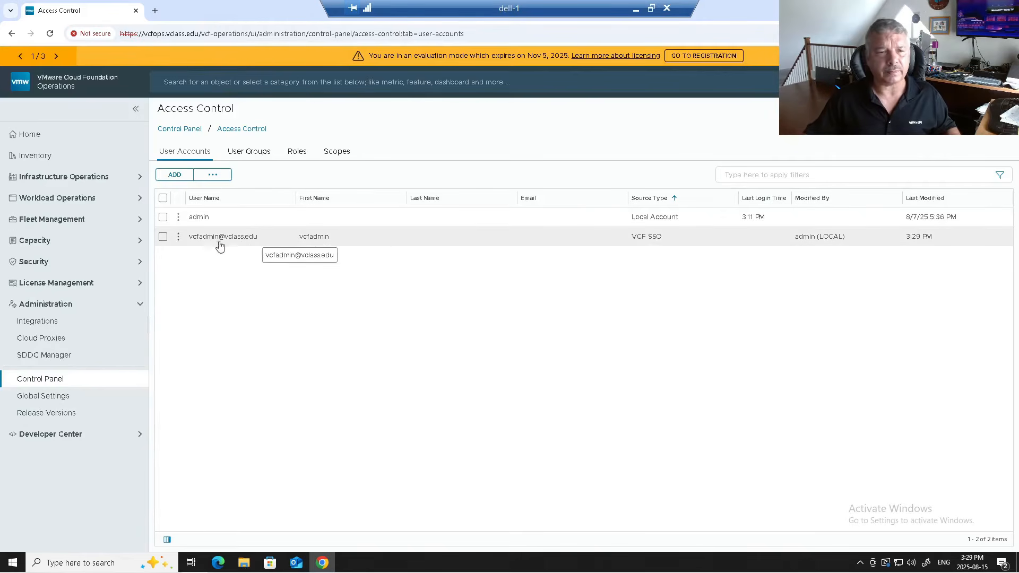
{"action": "left_click", "coordinate": [178, 237]}
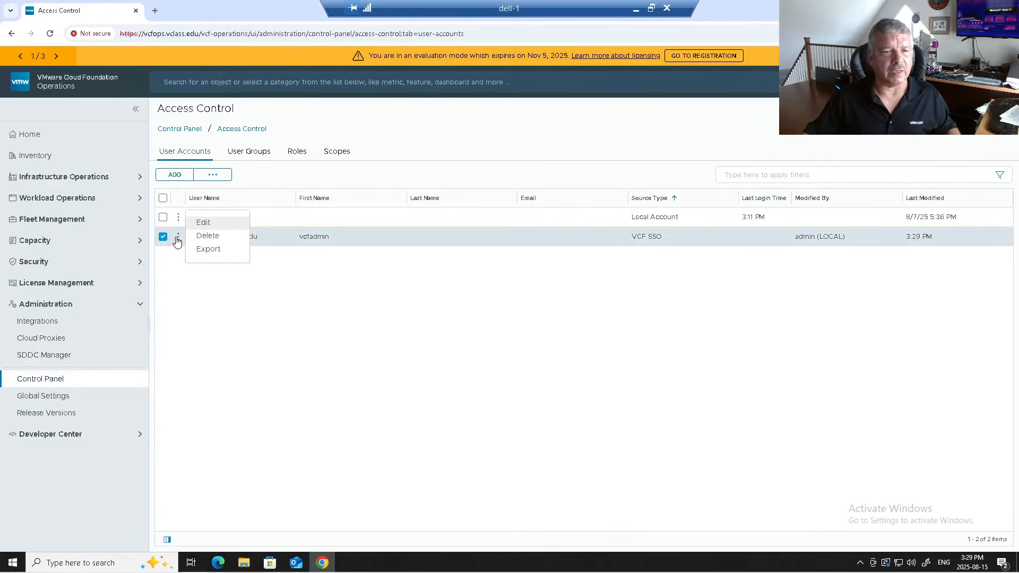
{"action": "left_click", "coordinate": [203, 222]}
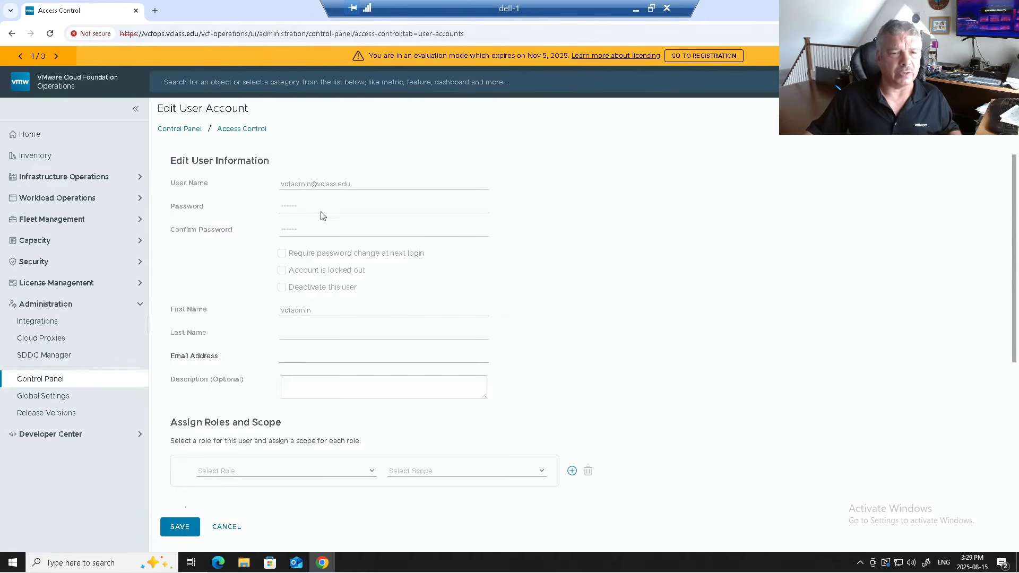
- Assign vcfadmin the Administrator role with All Objects scope and save the account
{"action": "scroll", "coordinate": [240, 383], "scroll_direction": "down", "scroll_amount": 3}
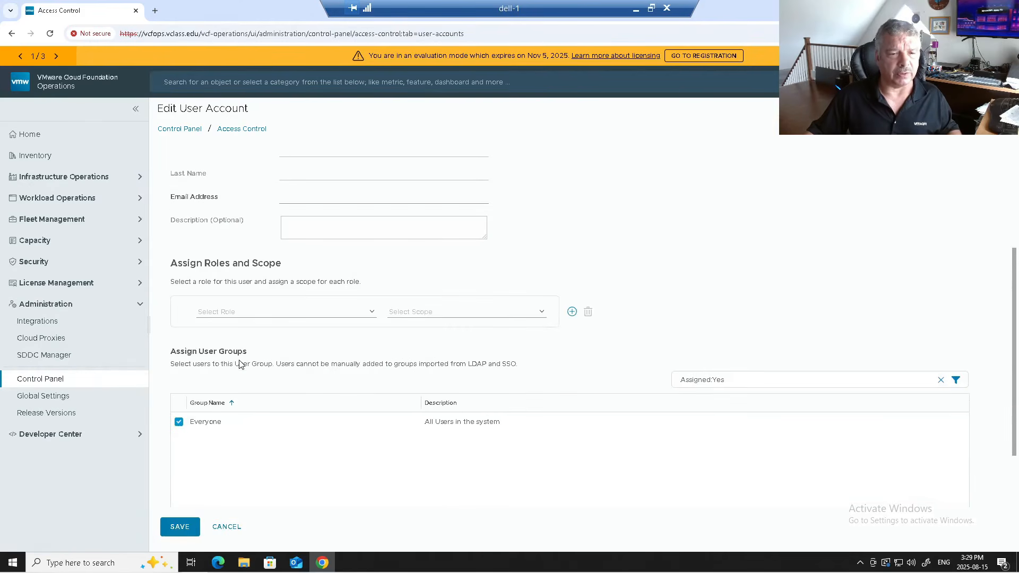
{"action": "scroll", "coordinate": [239, 365], "scroll_direction": "down", "scroll_amount": 1}
{"action": "left_click", "coordinate": [221, 260]}
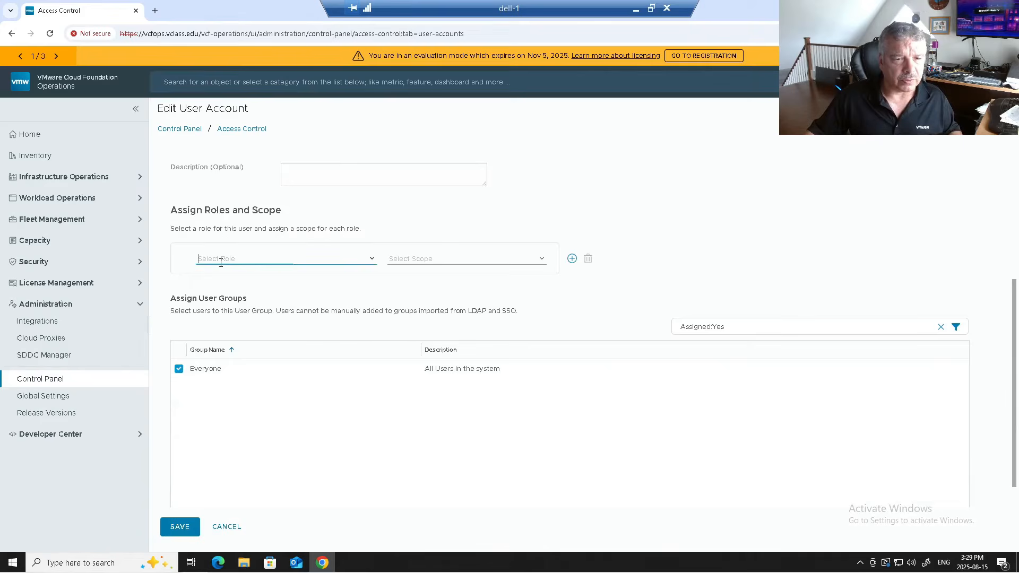
{"action": "left_click", "coordinate": [371, 261]}
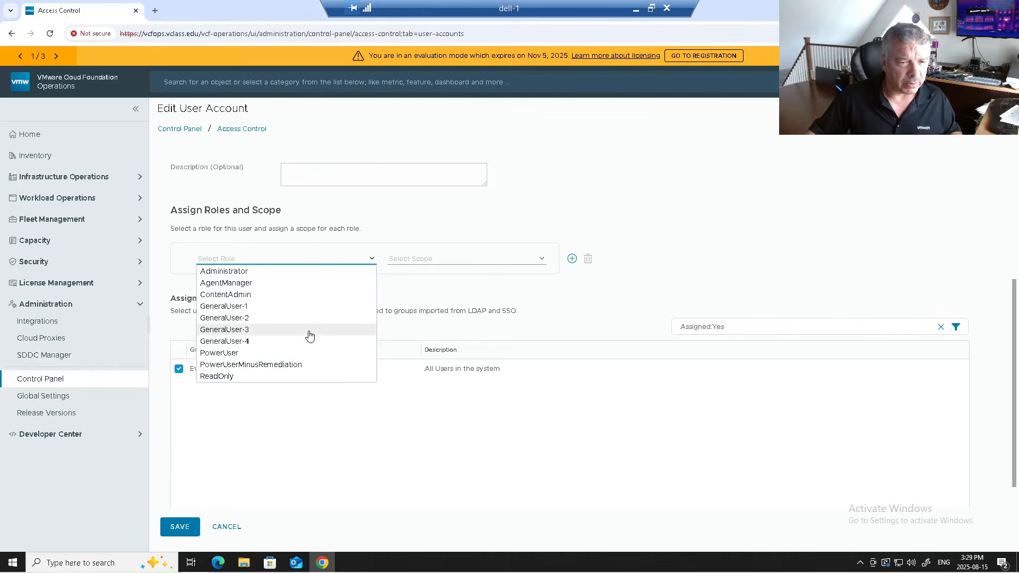
{"action": "left_click", "coordinate": [260, 271]}
{"action": "left_click", "coordinate": [411, 261]}
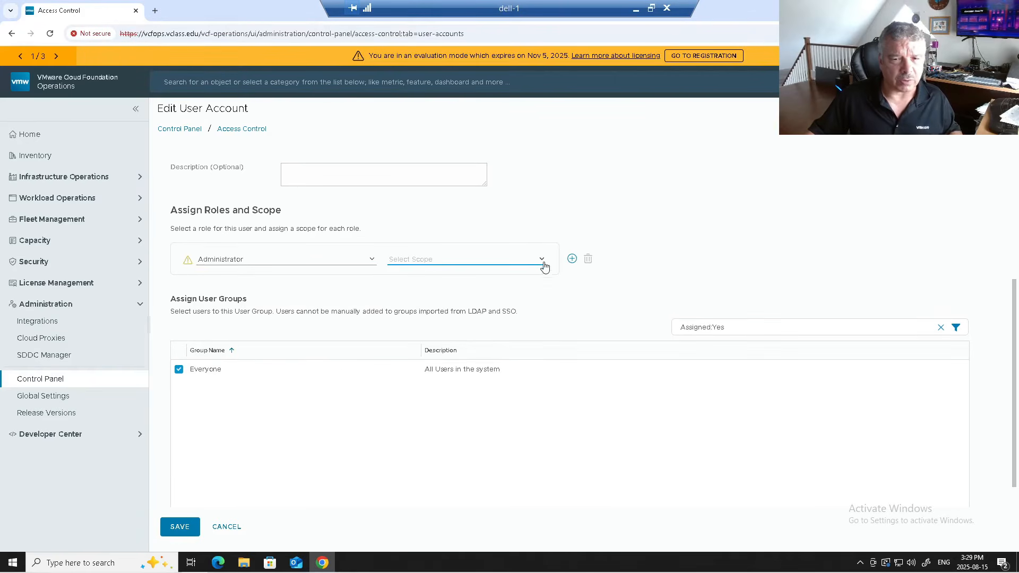
{"action": "left_click", "coordinate": [541, 260]}
{"action": "left_click", "coordinate": [412, 273]}
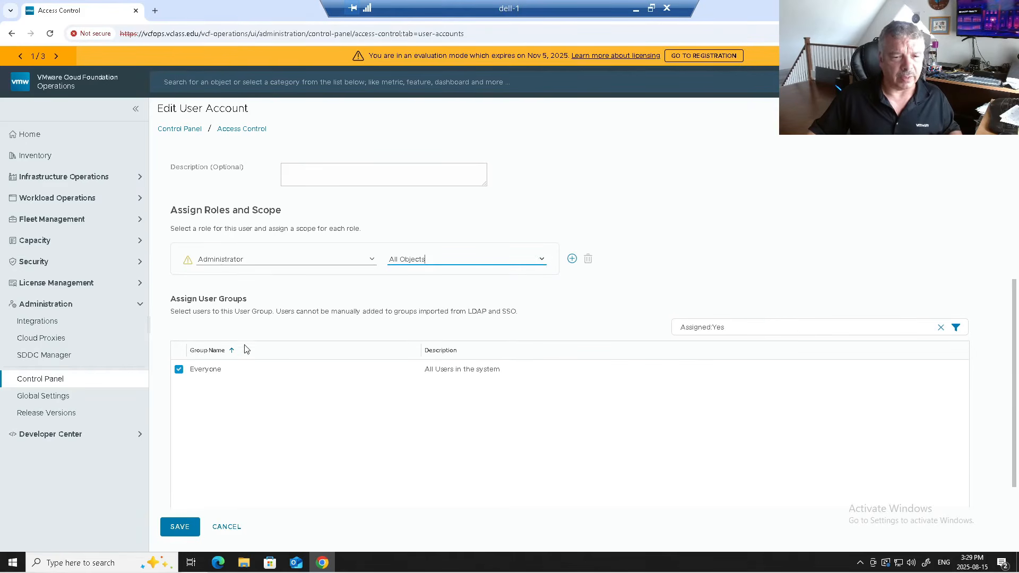
{"action": "scroll", "coordinate": [245, 344], "scroll_direction": "down", "scroll_amount": 1}
{"action": "left_click", "coordinate": [177, 530]}
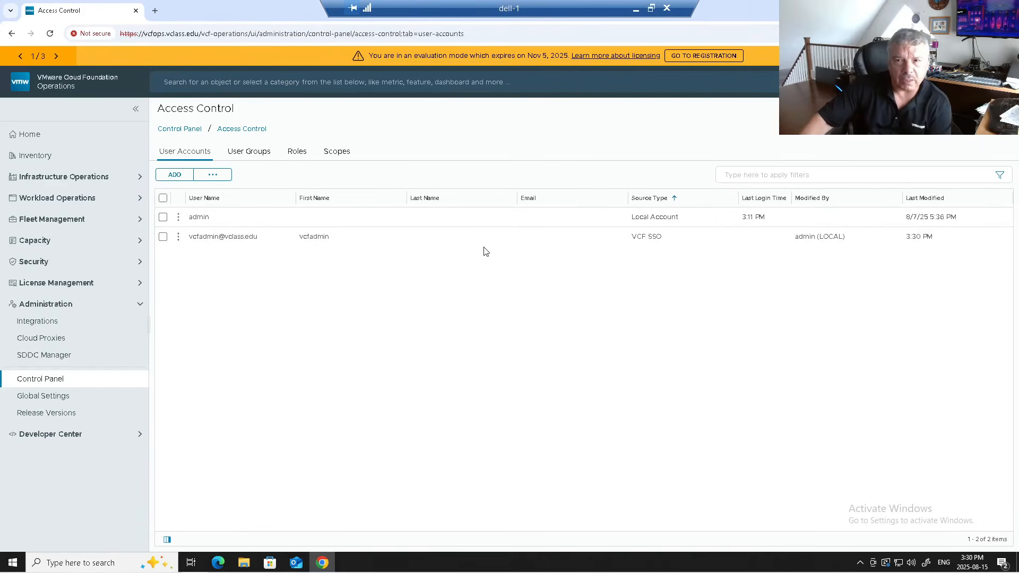
- Log out and sign back in as vcfadmin through VCF SSO, then open a new tab
{"action": "left_click", "coordinate": [997, 82]}
{"action": "left_click", "coordinate": [959, 194]}
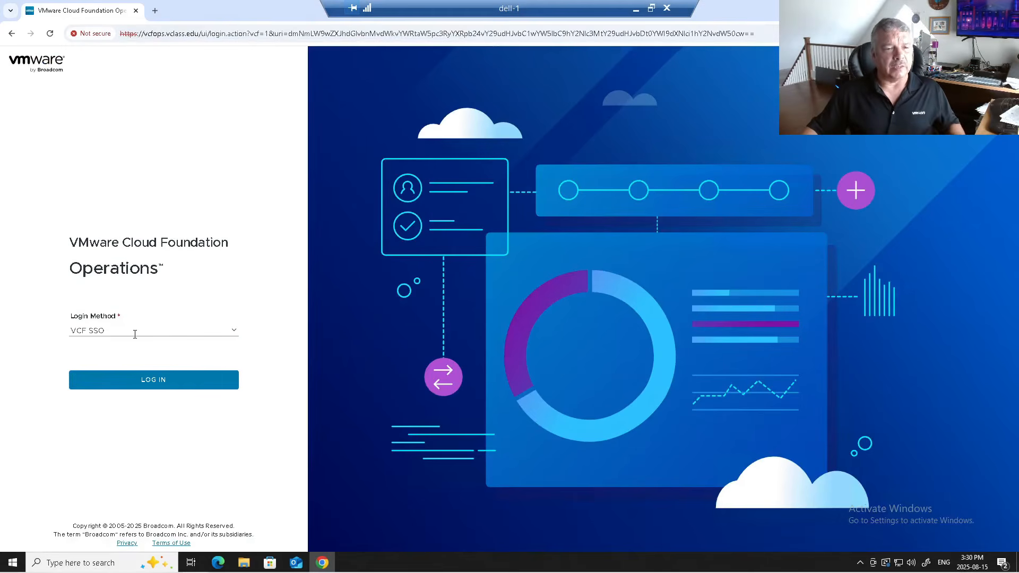
{"action": "left_click", "coordinate": [154, 383]}
{"action": "left_click", "coordinate": [97, 280]}
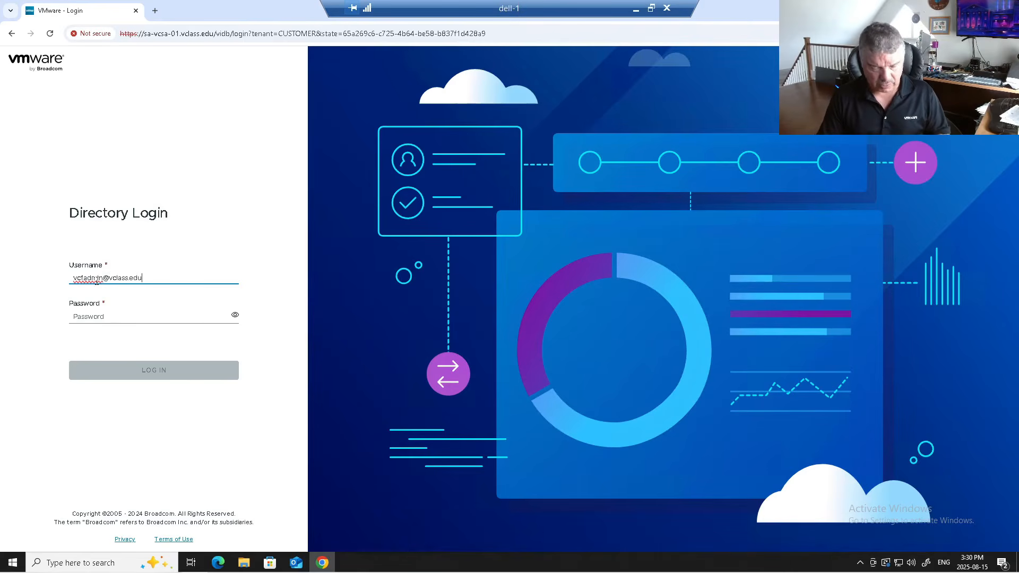
{"action": "key", "text": "Tab"}
{"action": "type", "text": "VMw"}
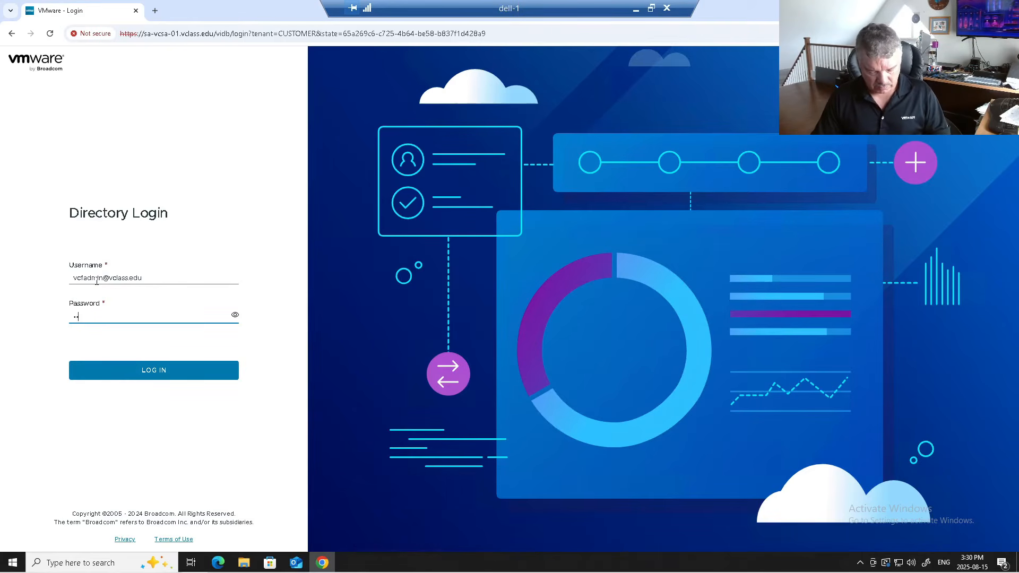
{"action": "type", "text": "are1!"}
{"action": "key", "text": "Return"}
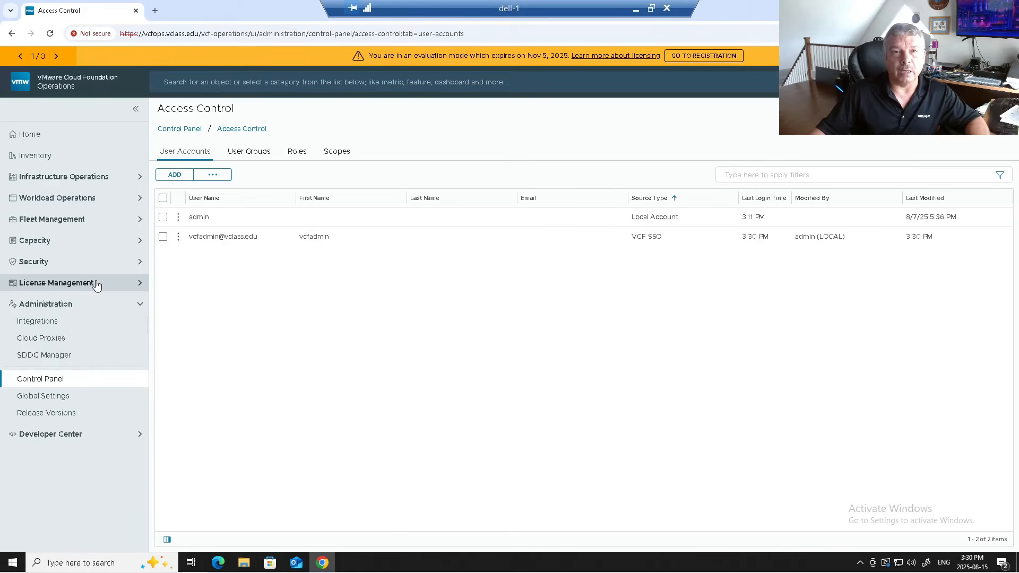
{"action": "left_click", "coordinate": [154, 11]}
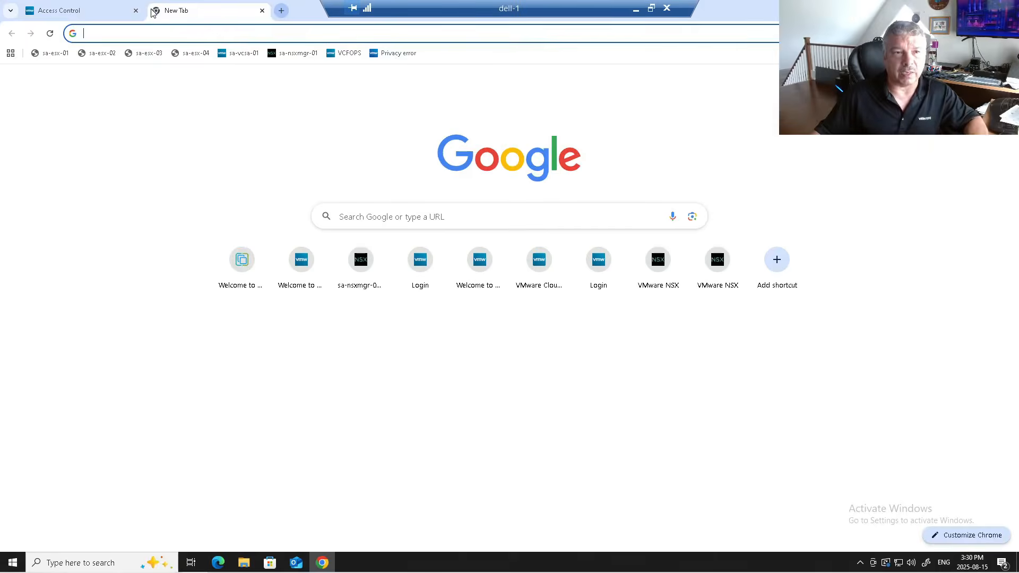
- Close the Access Control tab and launch the vSphere Client from the sa-vcsa-01 bookmark
{"action": "left_click", "coordinate": [83, 12]}
{"action": "left_click", "coordinate": [135, 11]}
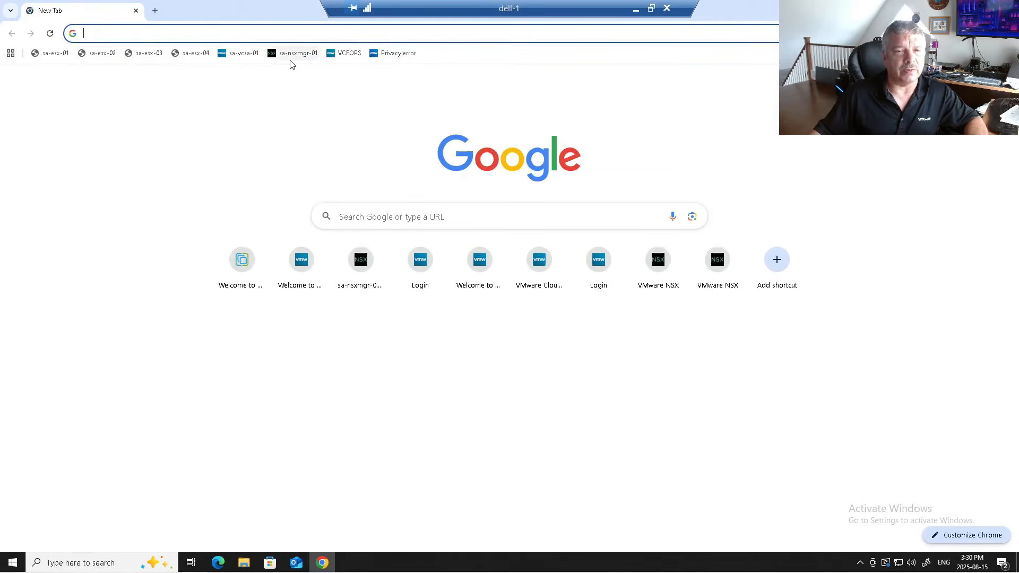
{"action": "left_click", "coordinate": [231, 53]}
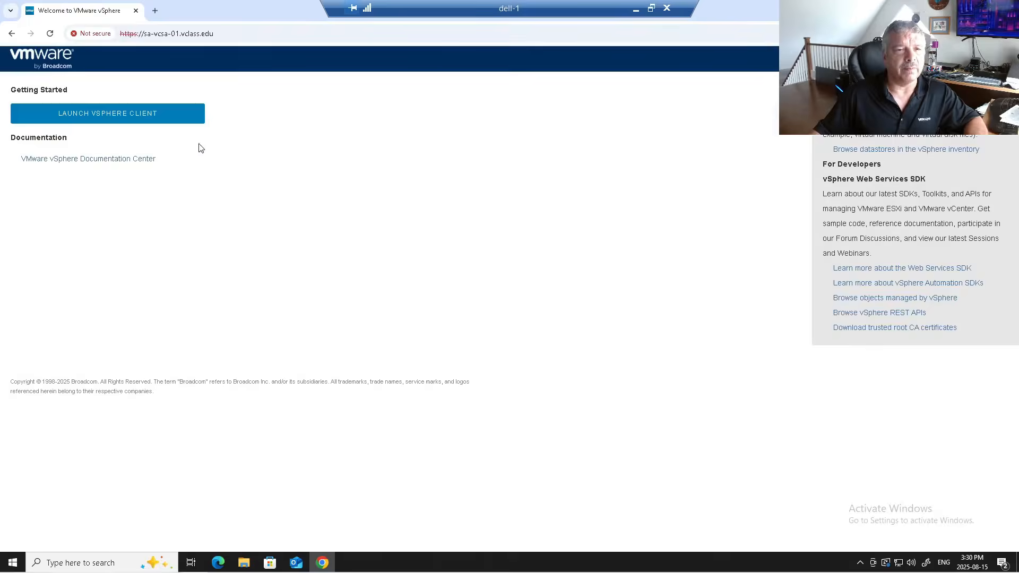
{"action": "left_click", "coordinate": [77, 111]}
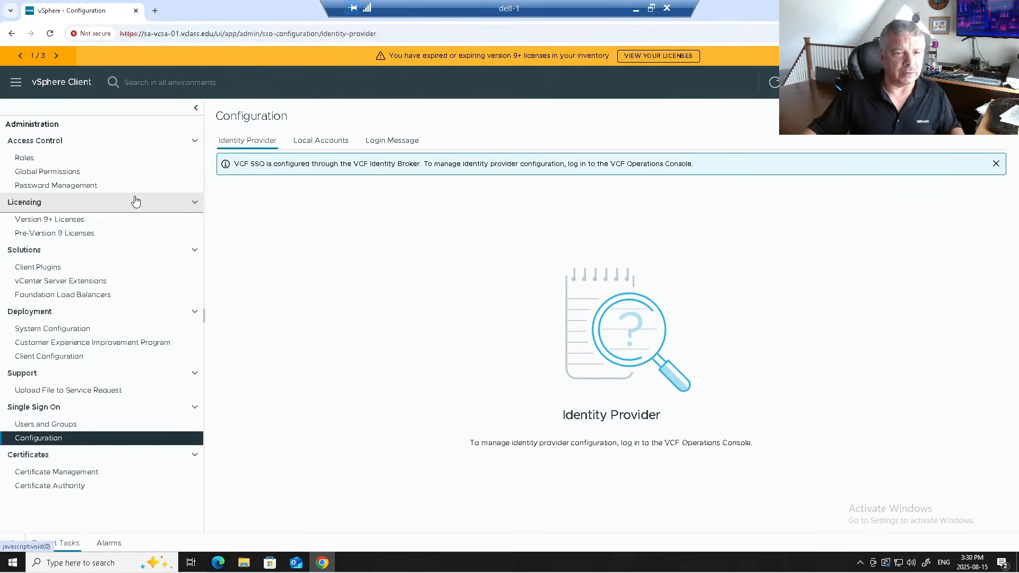
- Review Roles and the VCF SSO notice, then begin adding a global permission
{"action": "left_click", "coordinate": [47, 158]}
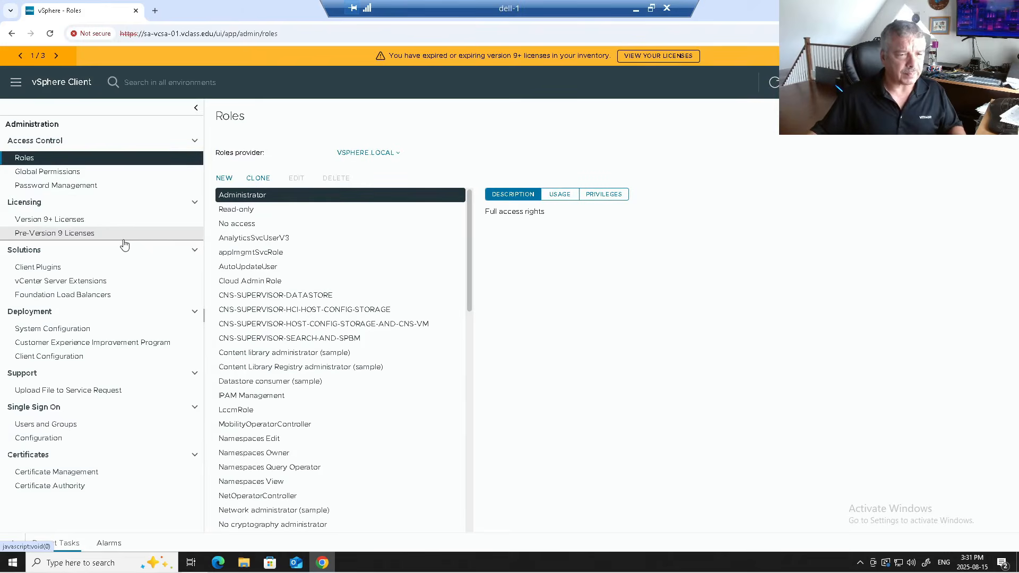
{"action": "left_click", "coordinate": [68, 443]}
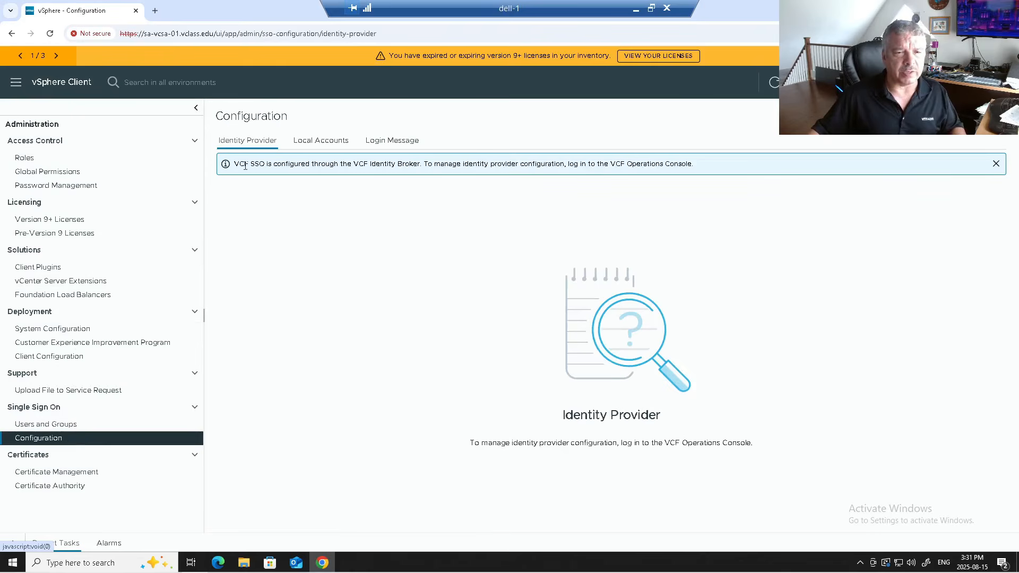
{"action": "left_click_drag", "start_coordinate": [242, 164], "coordinate": [551, 173]}
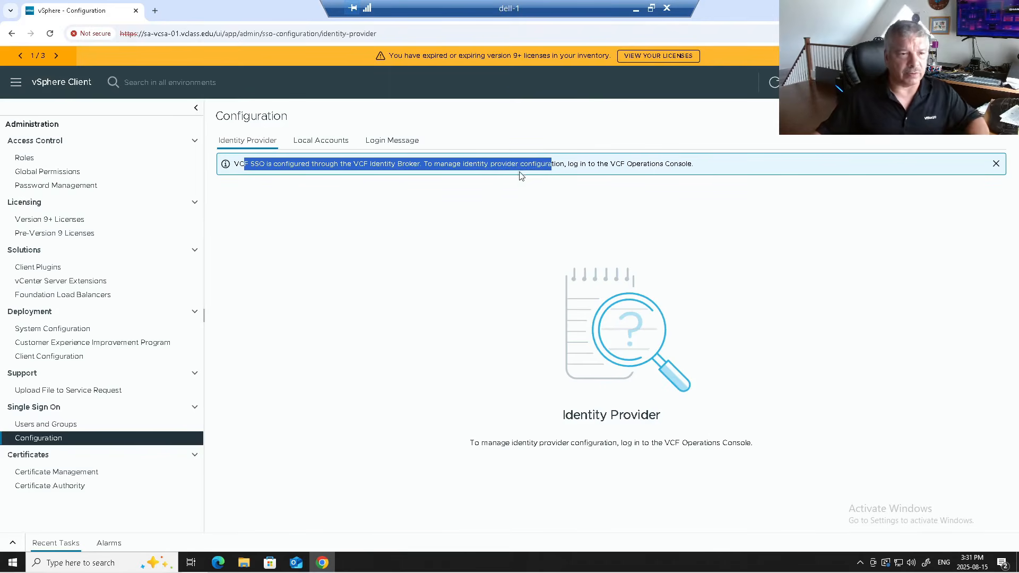
{"action": "left_click", "coordinate": [56, 173]}
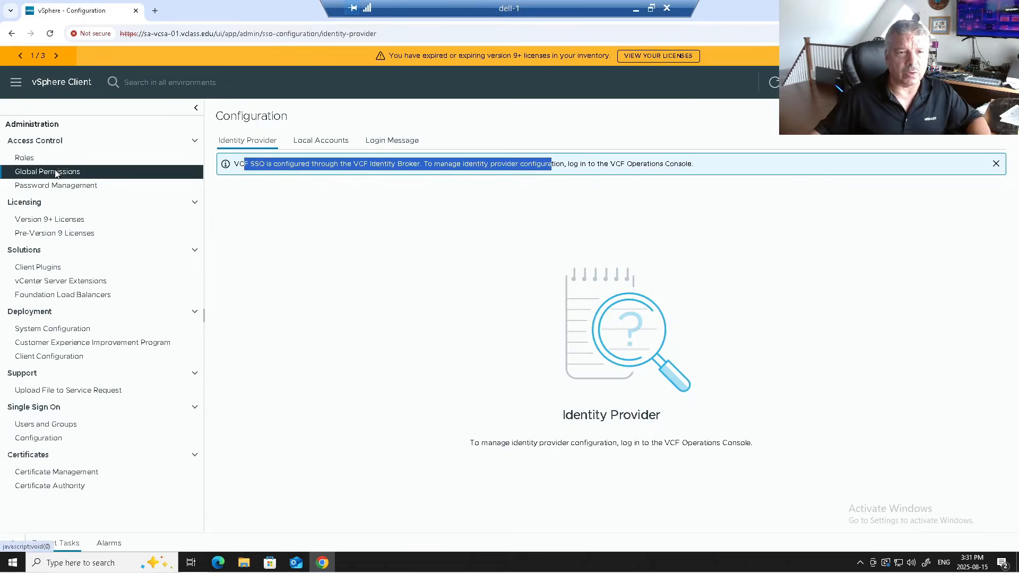
{"action": "left_click", "coordinate": [230, 181]}
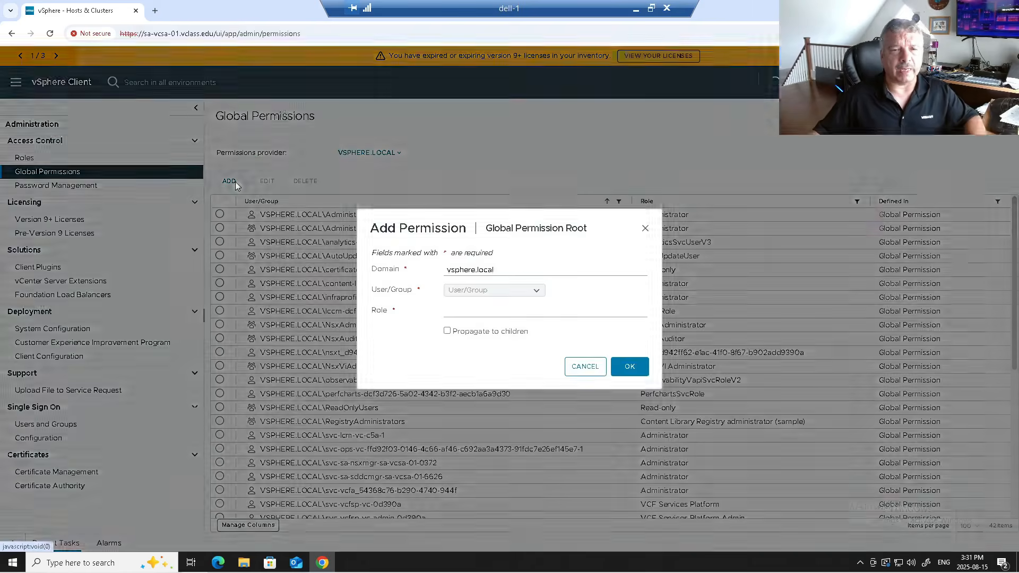
- Grant vclass.edu user vcfadmin the Administrator global permission, propagated to children, then close the browser
{"action": "left_click", "coordinate": [480, 273]}
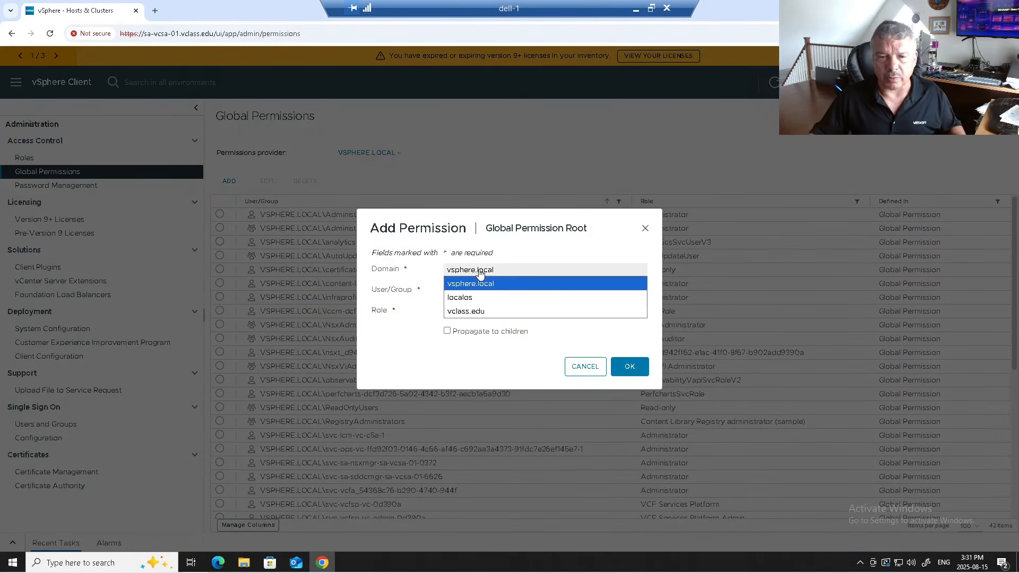
{"action": "left_click", "coordinate": [475, 311]}
{"action": "left_click", "coordinate": [472, 291]}
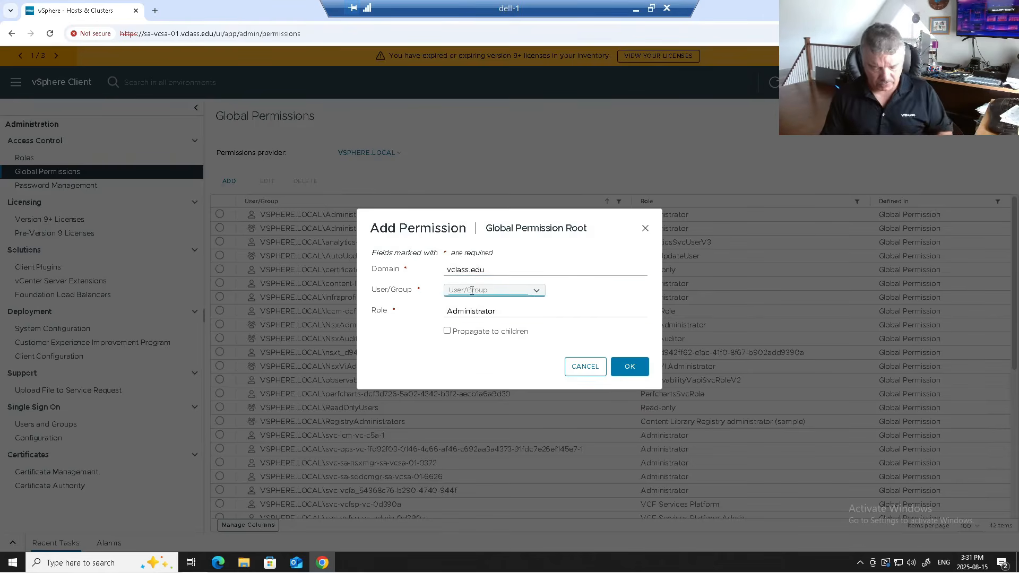
{"action": "type", "text": "vcf"}
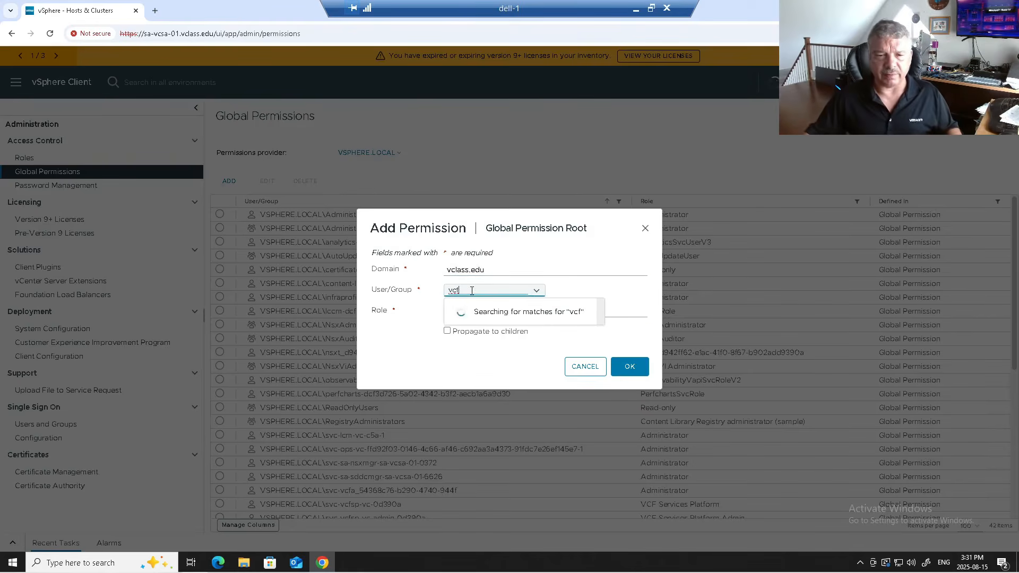
{"action": "left_click", "coordinate": [476, 315]}
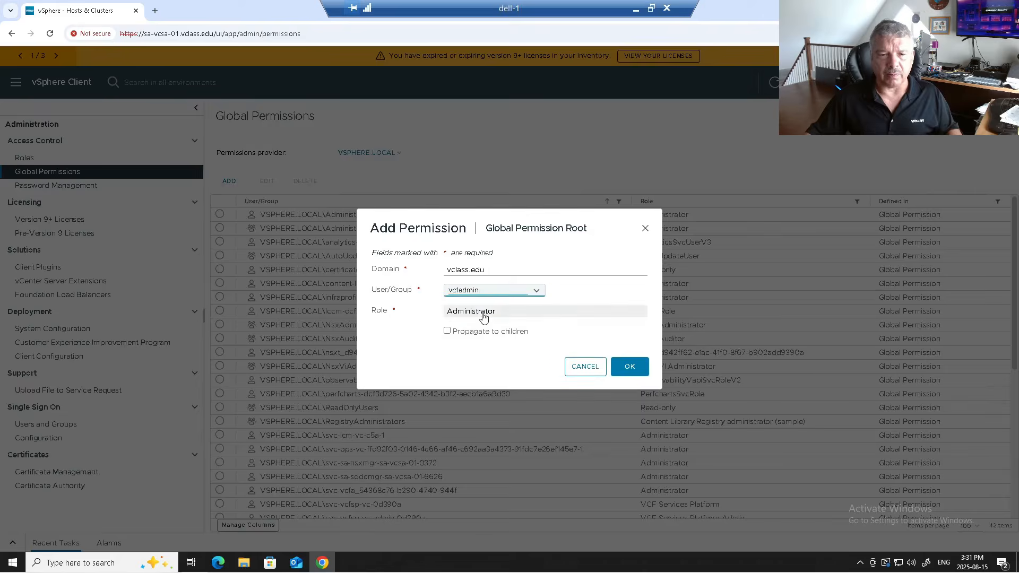
{"action": "left_click", "coordinate": [483, 314]}
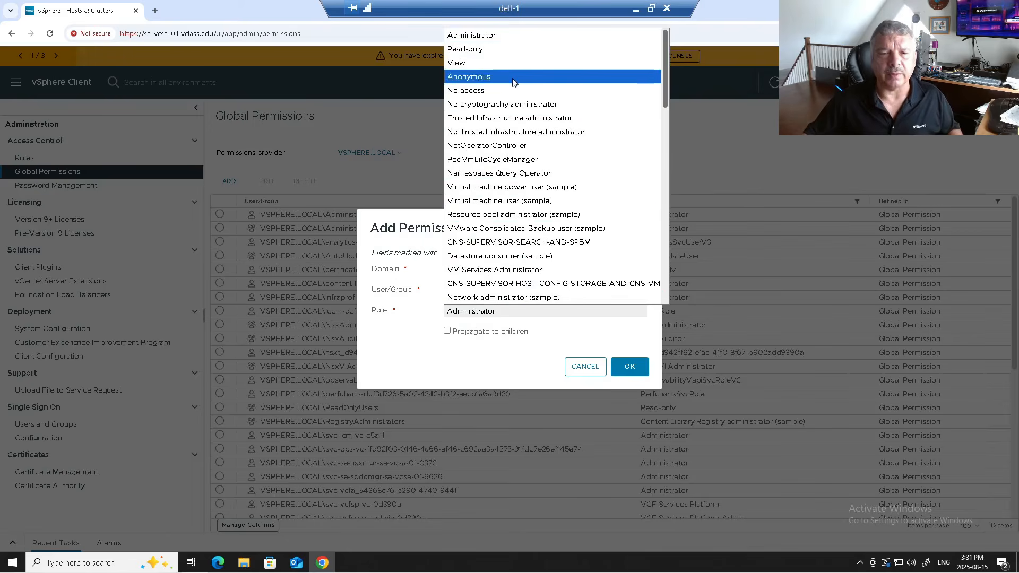
{"action": "left_click", "coordinate": [492, 35]}
{"action": "left_click", "coordinate": [462, 319]}
{"action": "left_click", "coordinate": [460, 332]}
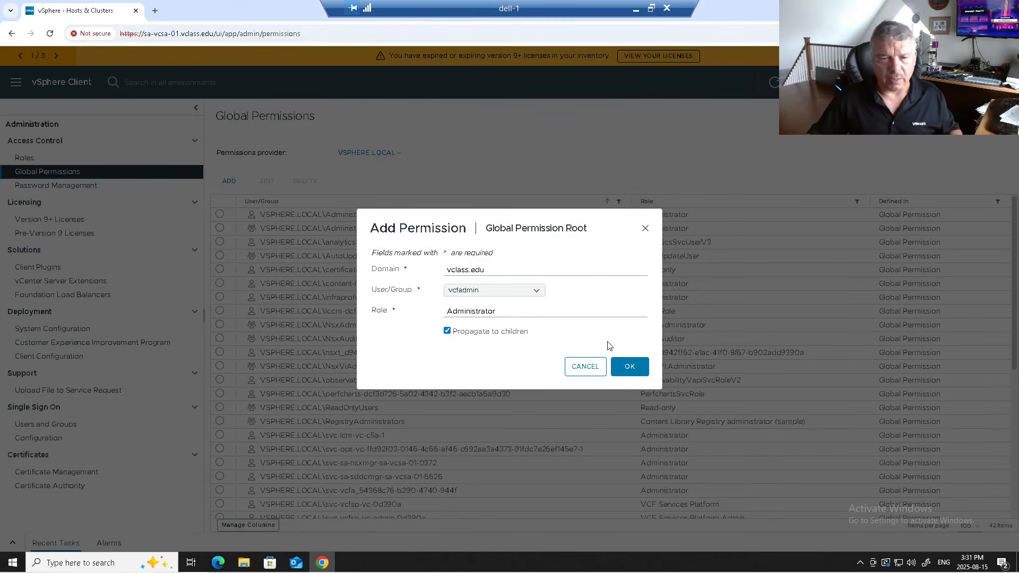
{"action": "left_click", "coordinate": [629, 367]}
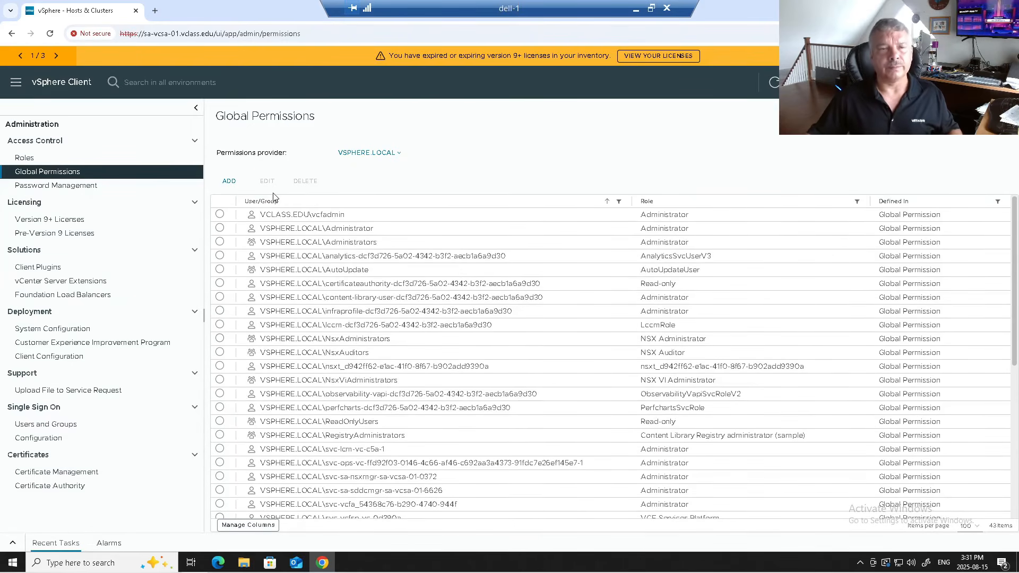
{"action": "left_click", "coordinate": [136, 10]}
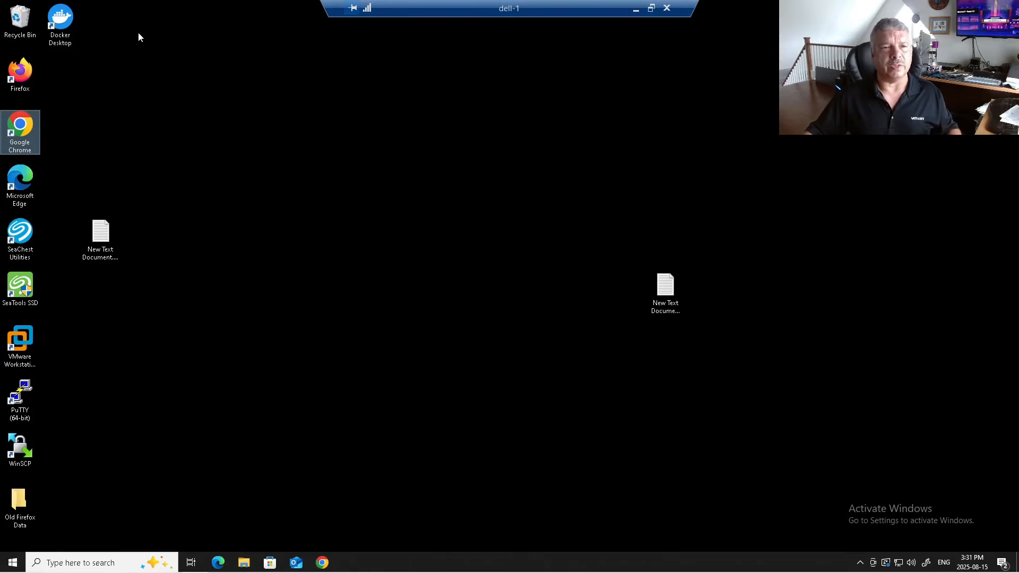
- Launch Chrome and sign in to VCF Operations through VCF SSO with the SSO admin account
{"action": "double_click", "coordinate": [21, 135]}
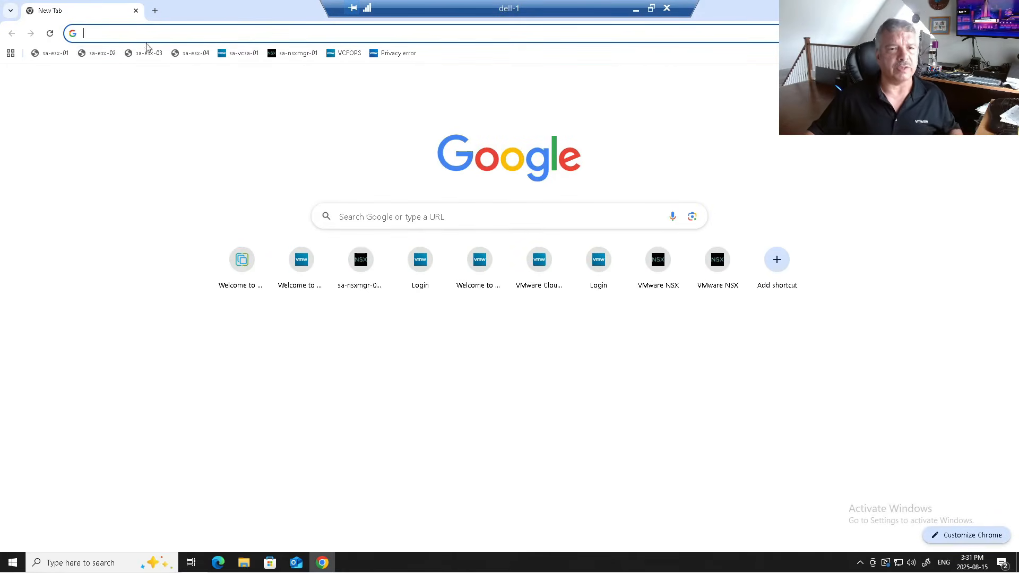
{"action": "left_click", "coordinate": [342, 53]}
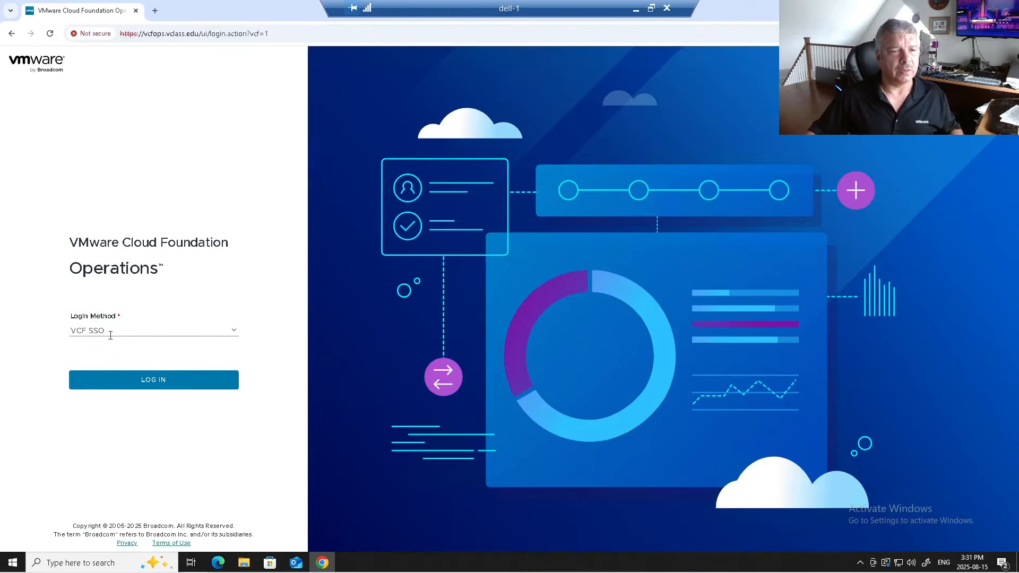
{"action": "left_click", "coordinate": [115, 384]}
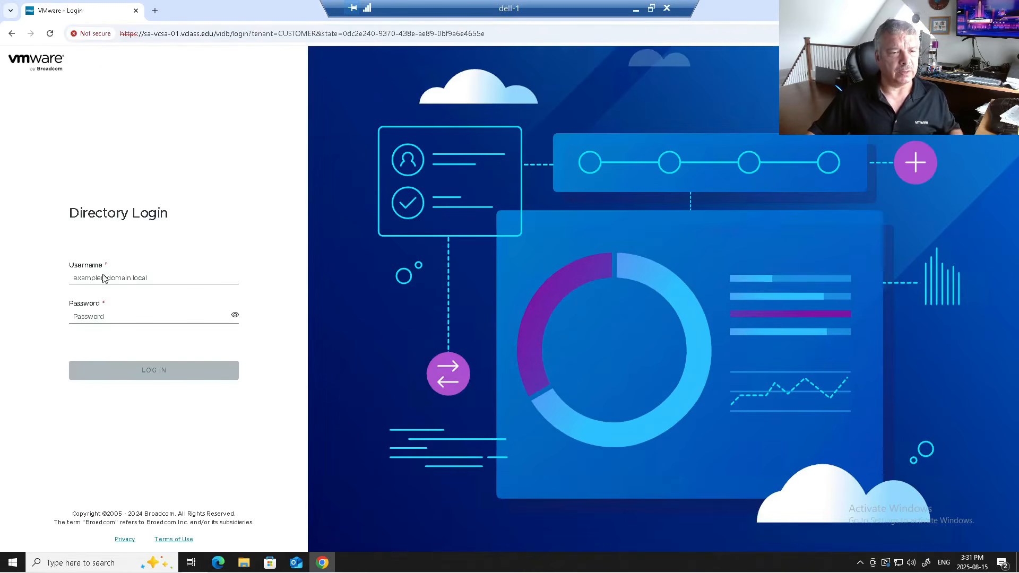
{"action": "left_click", "coordinate": [99, 276]}
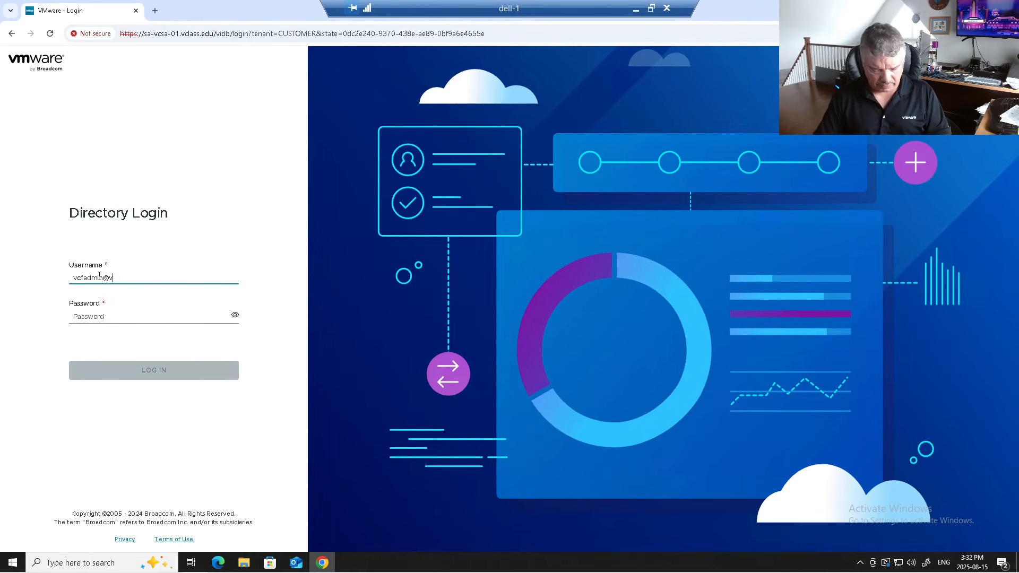
{"action": "key", "text": "Tab"}
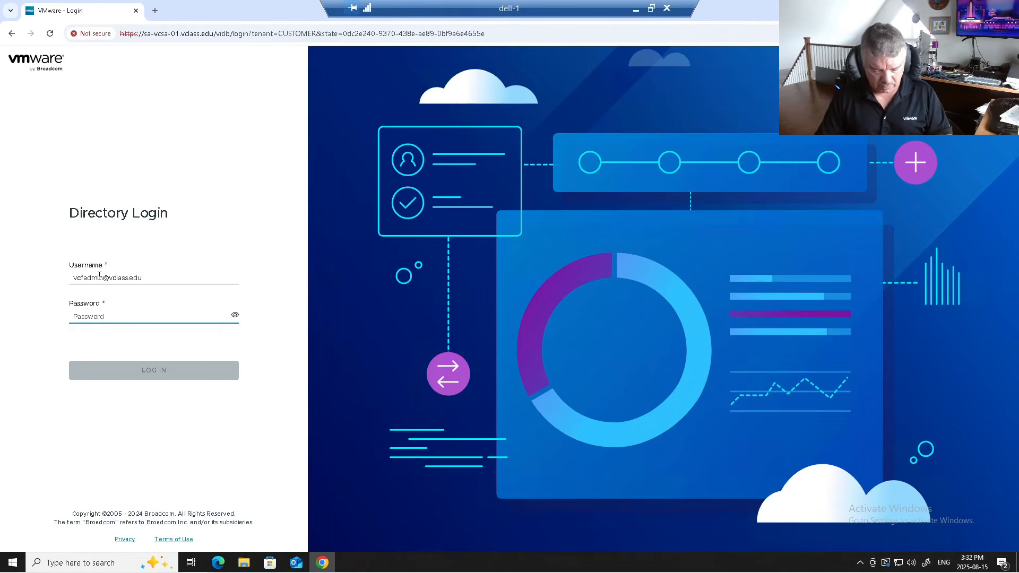
{"action": "type", "text": "VM"}
{"action": "key", "text": "Return"}
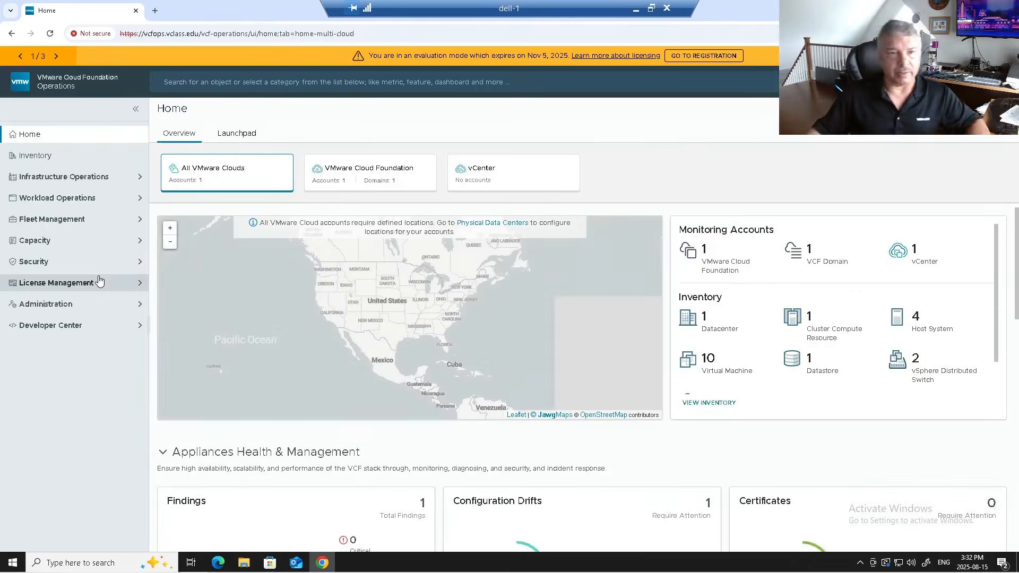
{"action": "left_click", "coordinate": [150, 10]}
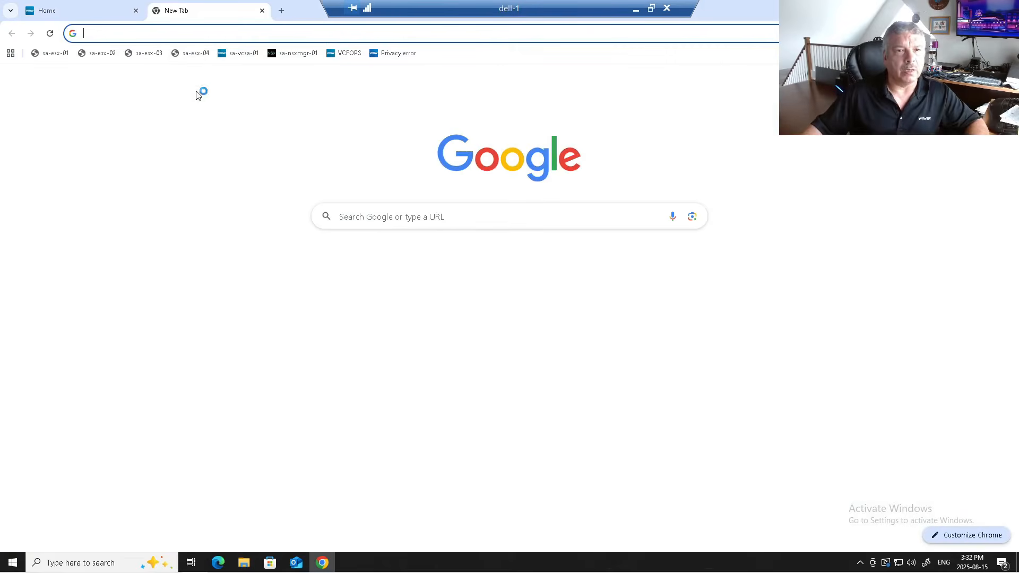
- Sign in to NSX Manager from the sa-nsxmgr-01 bookmark and skip the welcome tour
{"action": "left_click", "coordinate": [294, 53]}
{"action": "left_click", "coordinate": [136, 296]}
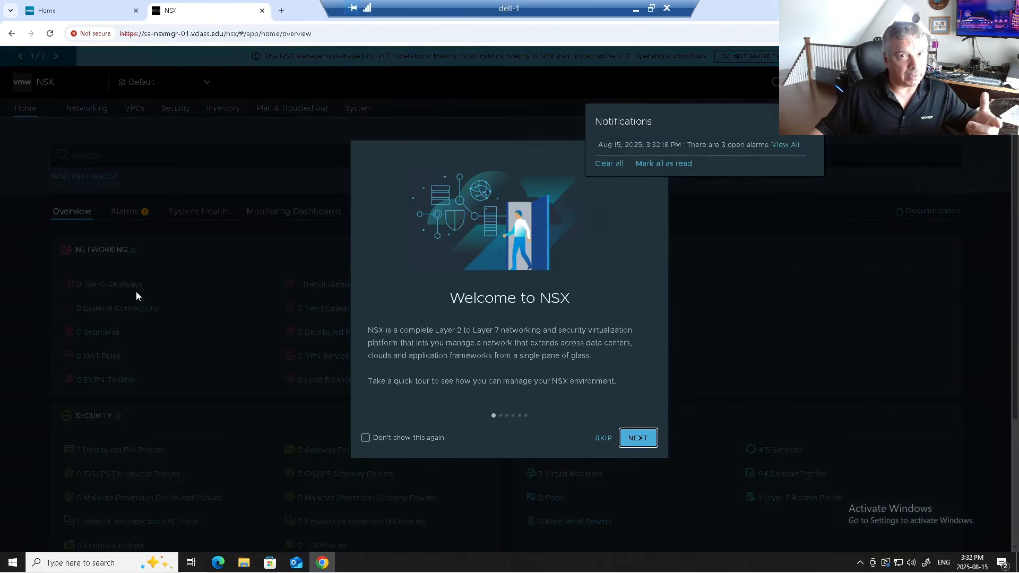
{"action": "left_click", "coordinate": [602, 439]}
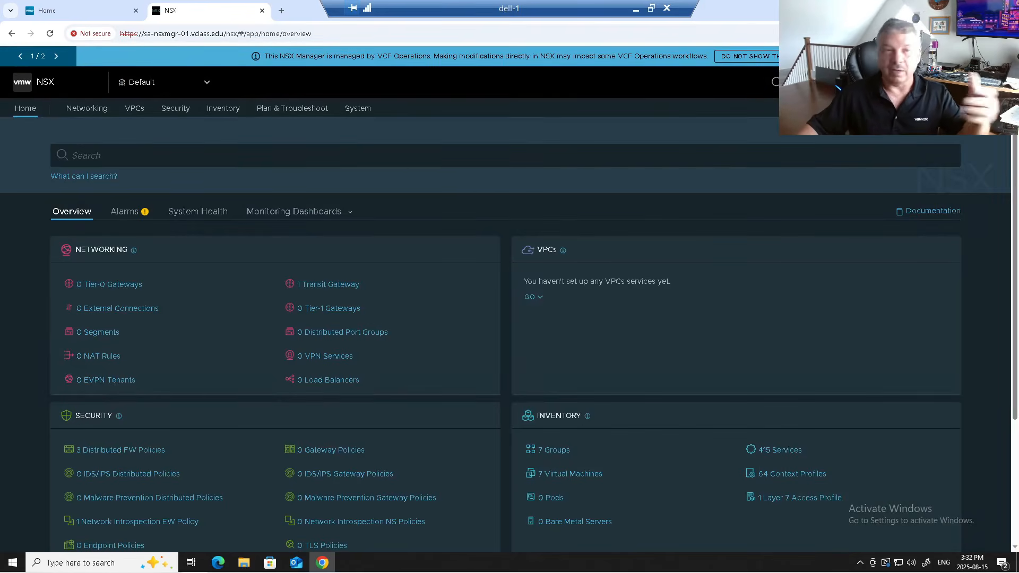
- In a new tab, launch the vSphere Client from sa-vcsa-01 and log in with VCF SSO
{"action": "left_click", "coordinate": [281, 12]}
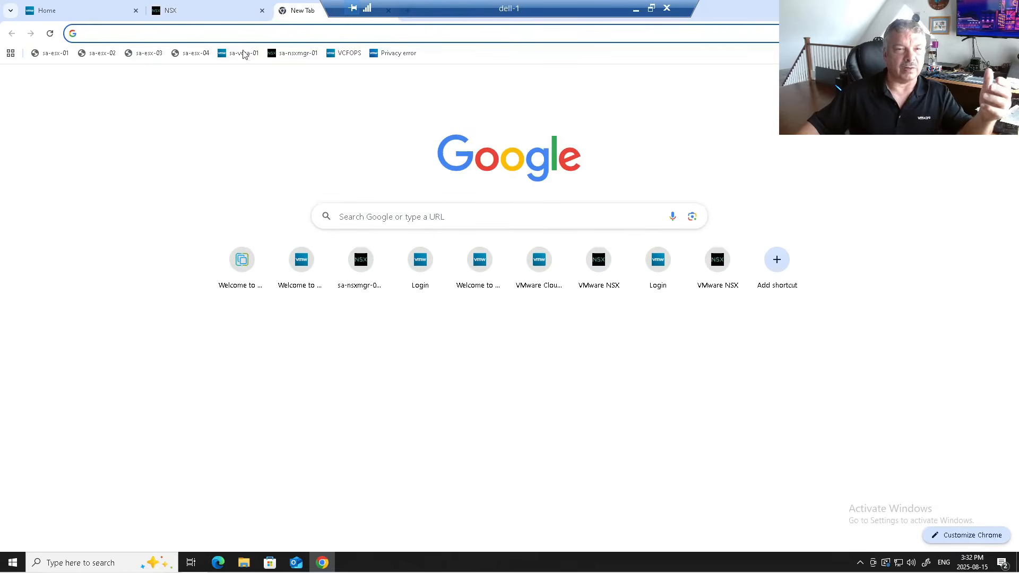
{"action": "left_click", "coordinate": [237, 50]}
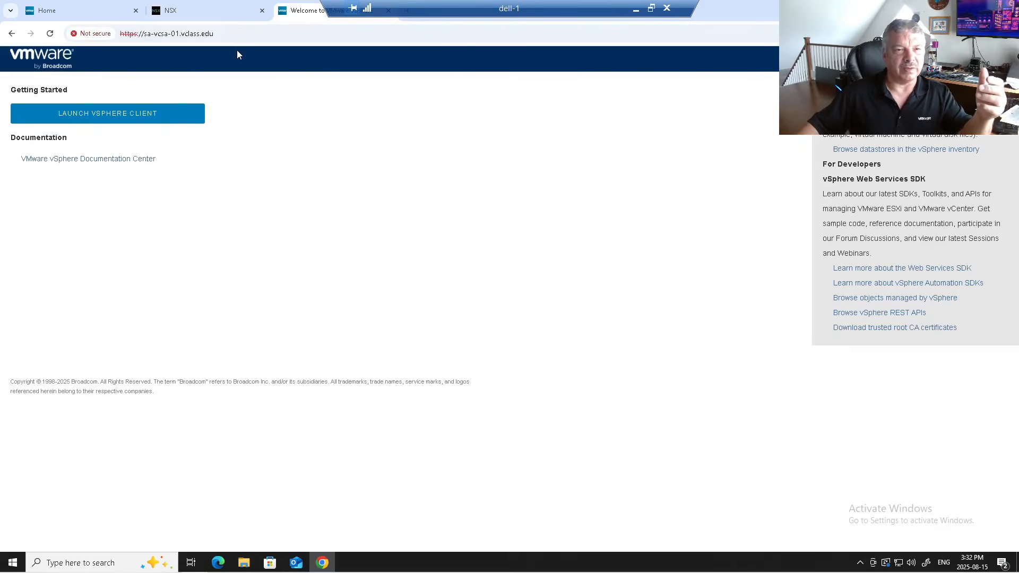
{"action": "left_click", "coordinate": [149, 120]}
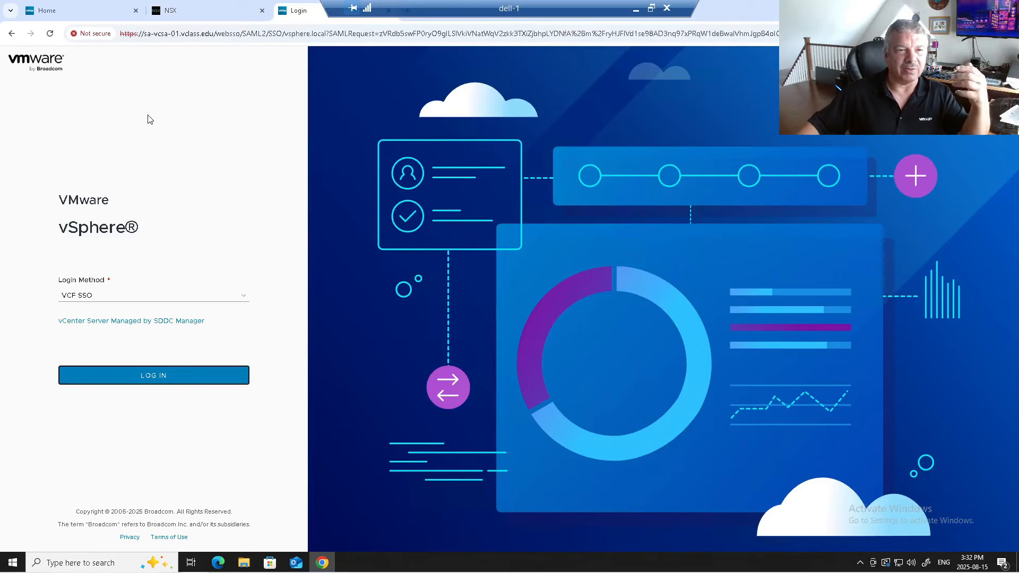
{"action": "left_click", "coordinate": [158, 387]}
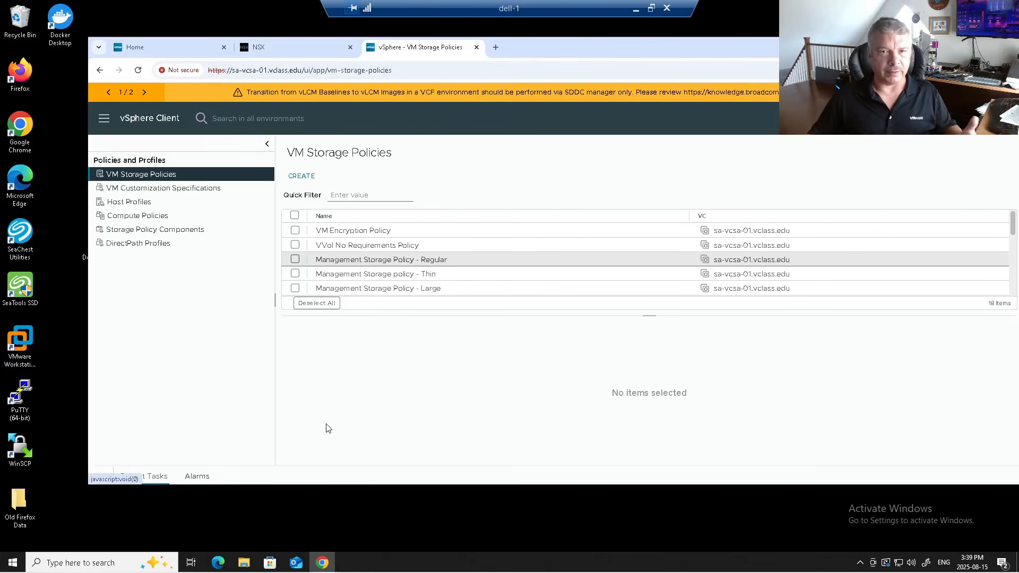
- Browse to vcfauto.vclass.edu in a new tab and continue with the System organization
{"action": "left_click", "coordinate": [496, 50]}
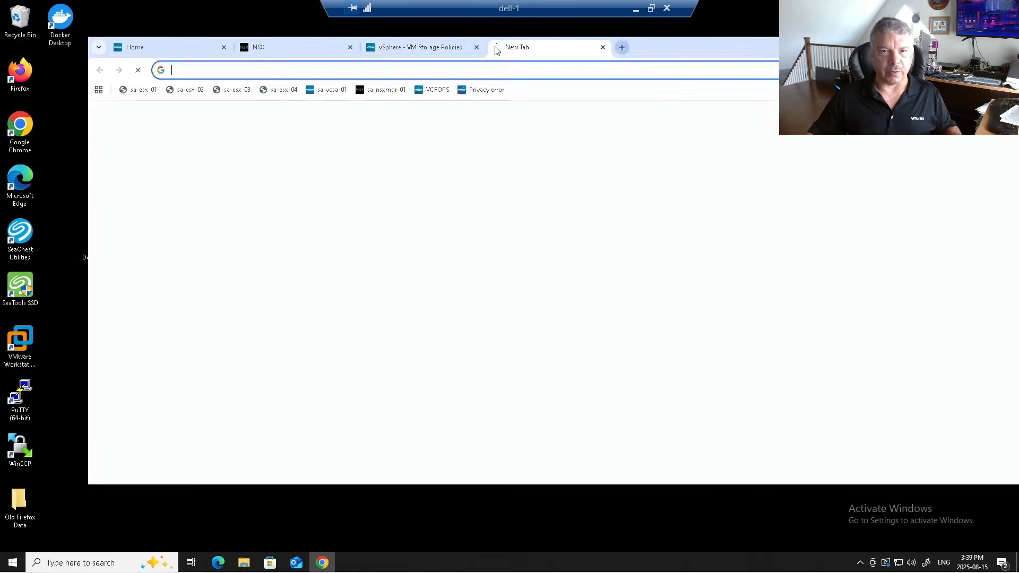
{"action": "left_click", "coordinate": [442, 69]}
{"action": "type", "text": "vcfauto.vclass.edu"}
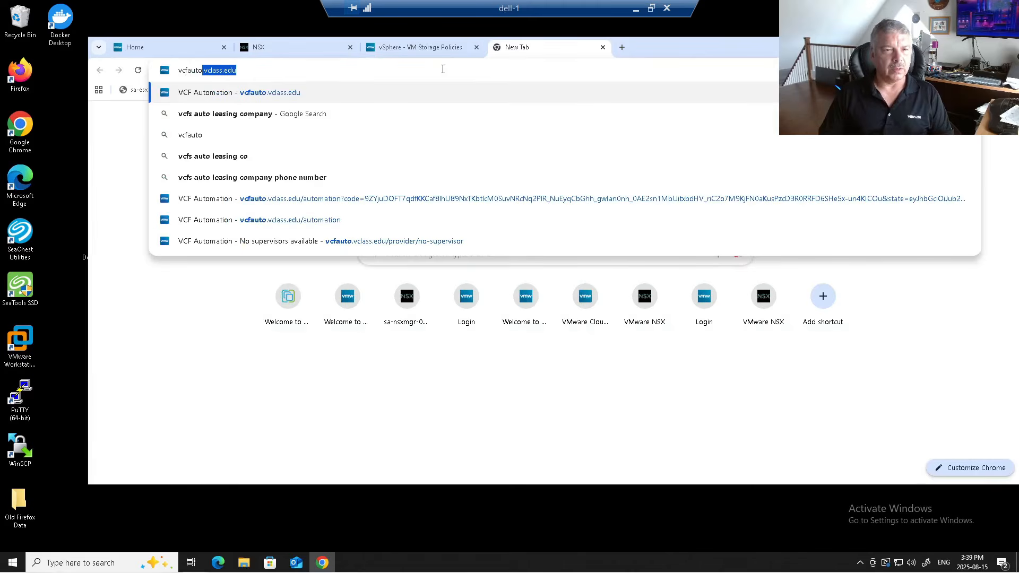
{"action": "key", "text": "Return"}
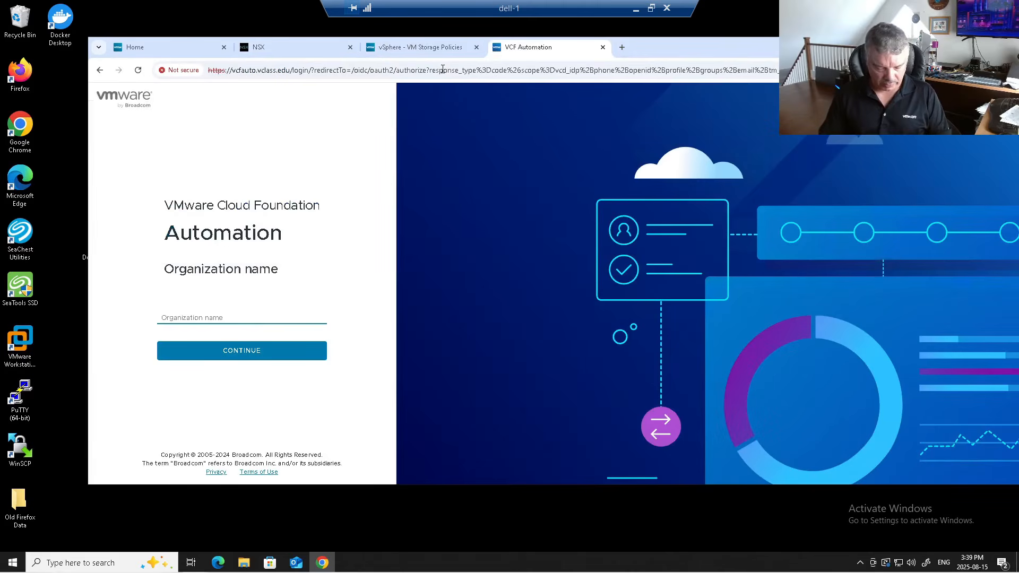
{"action": "type", "text": "System"}
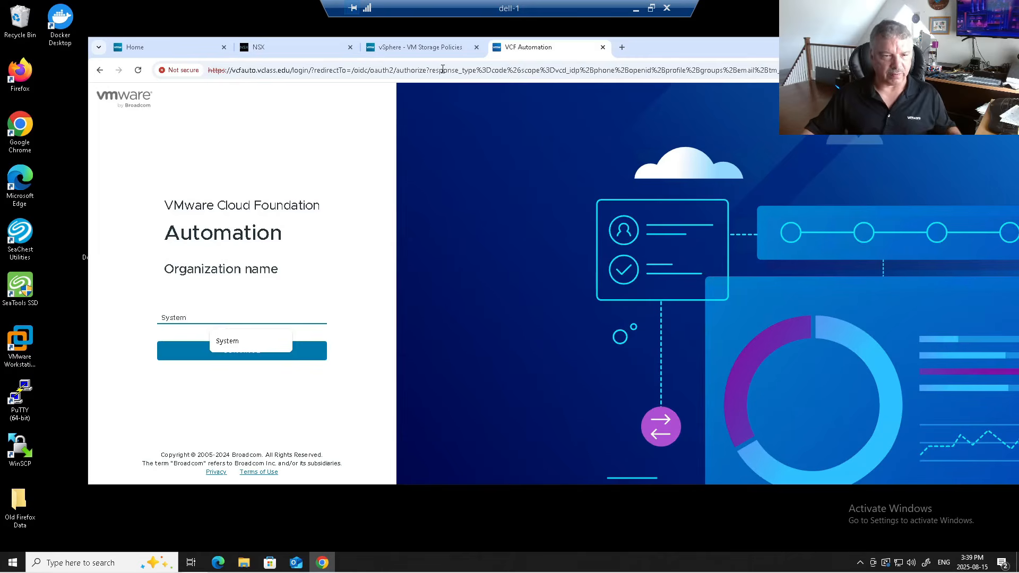
{"action": "left_click", "coordinate": [182, 353]}
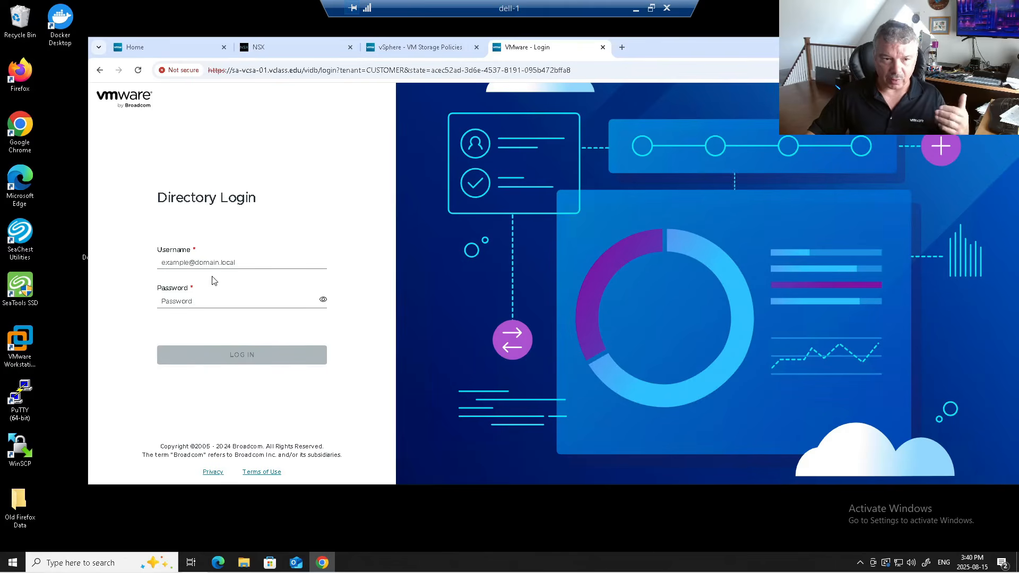
- Attempt the Directory Login as admin, then close that tab and start a fresh one
{"action": "left_click", "coordinate": [219, 265]}
{"action": "type", "text": "admin"}
{"action": "key", "text": "Tab"}
{"action": "type", "text": "•••••••••"}
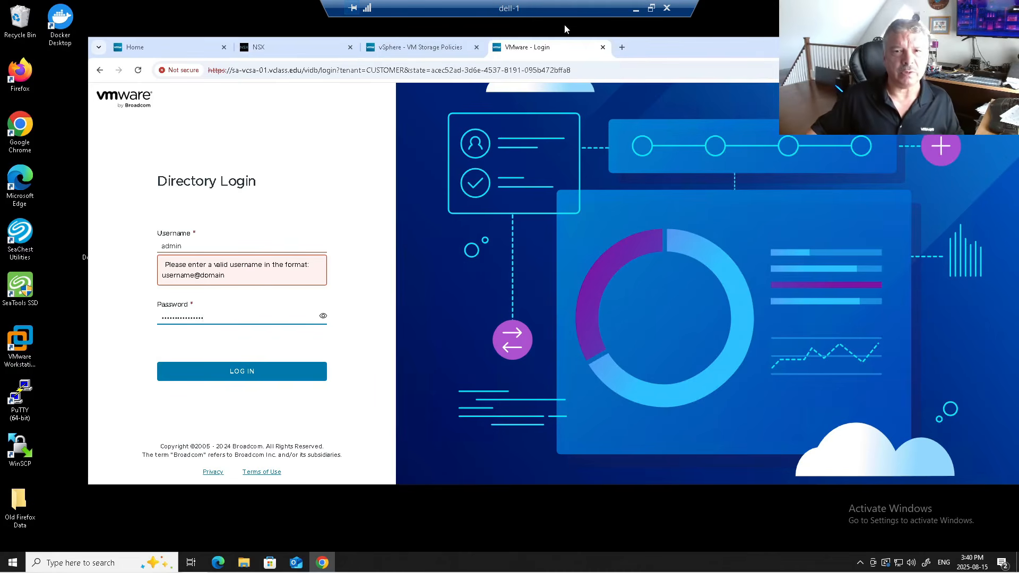
{"action": "left_click", "coordinate": [602, 48]}
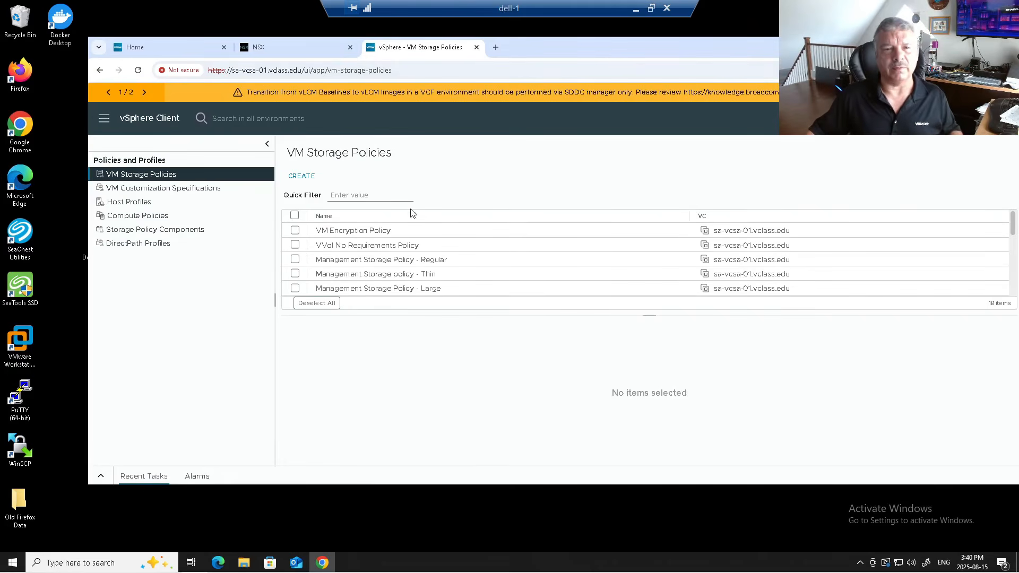
{"action": "left_click", "coordinate": [495, 47]}
- Load vcfauto, continue with the System organization, and stop the redirect to single sign-on
{"action": "left_click", "coordinate": [376, 71]}
{"action": "type", "text": "vcfauto"}
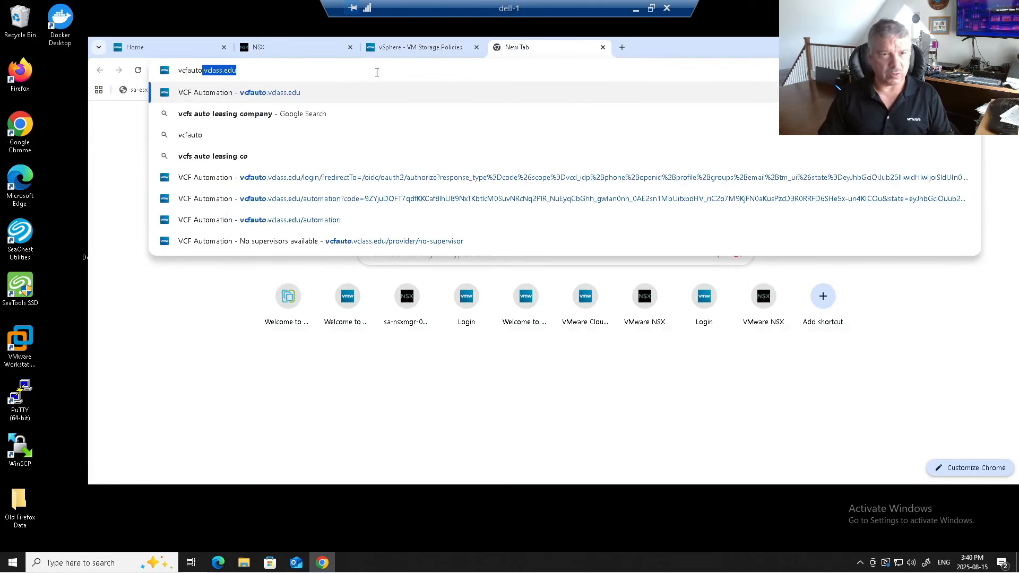
{"action": "key", "text": "Return"}
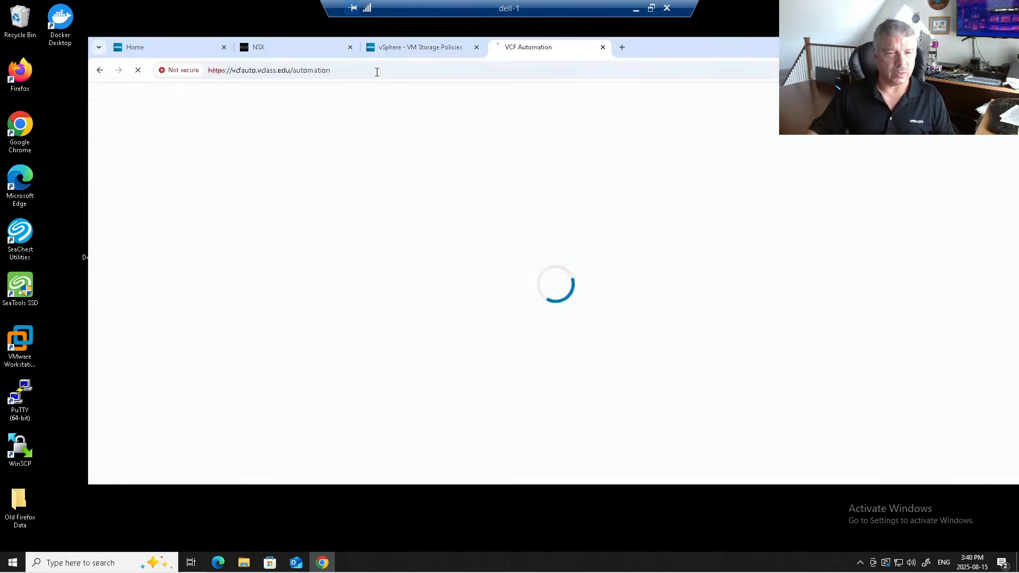
{"action": "type", "text": "System"}
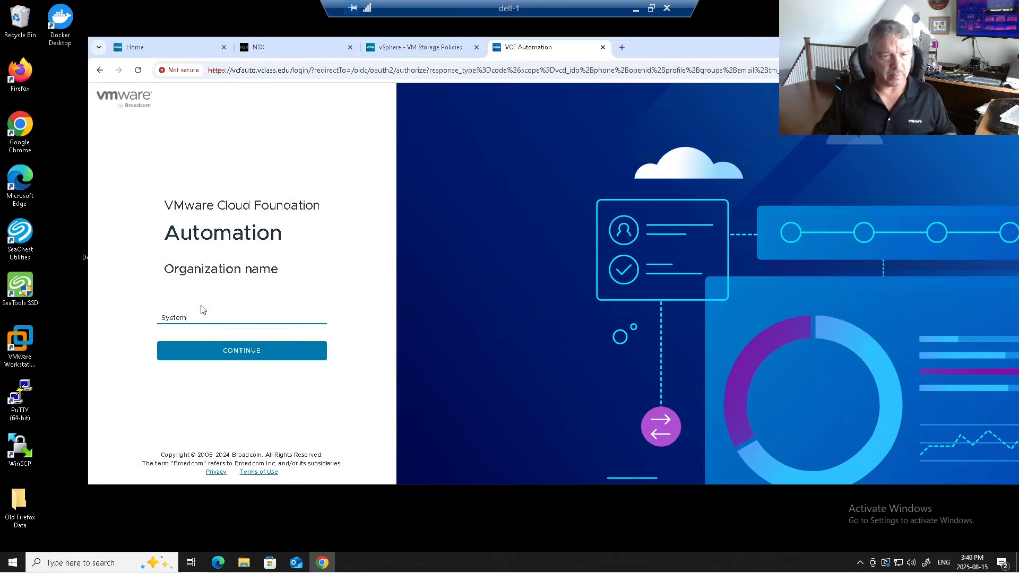
{"action": "left_click", "coordinate": [237, 352]}
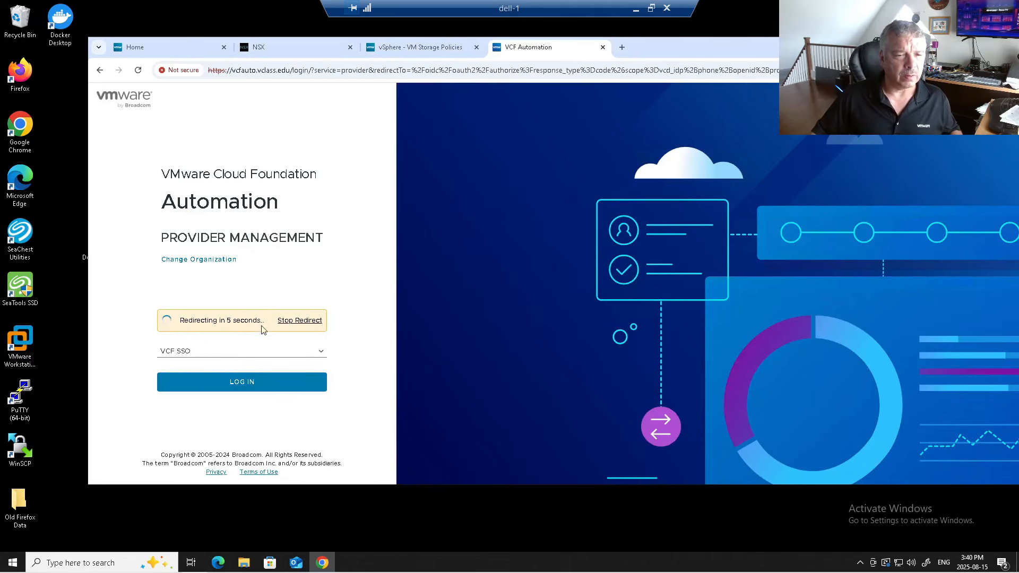
{"action": "left_click", "coordinate": [305, 323]}
- Switch to 'Log in with local account' and enter the admin username and password
{"action": "left_click", "coordinate": [233, 342]}
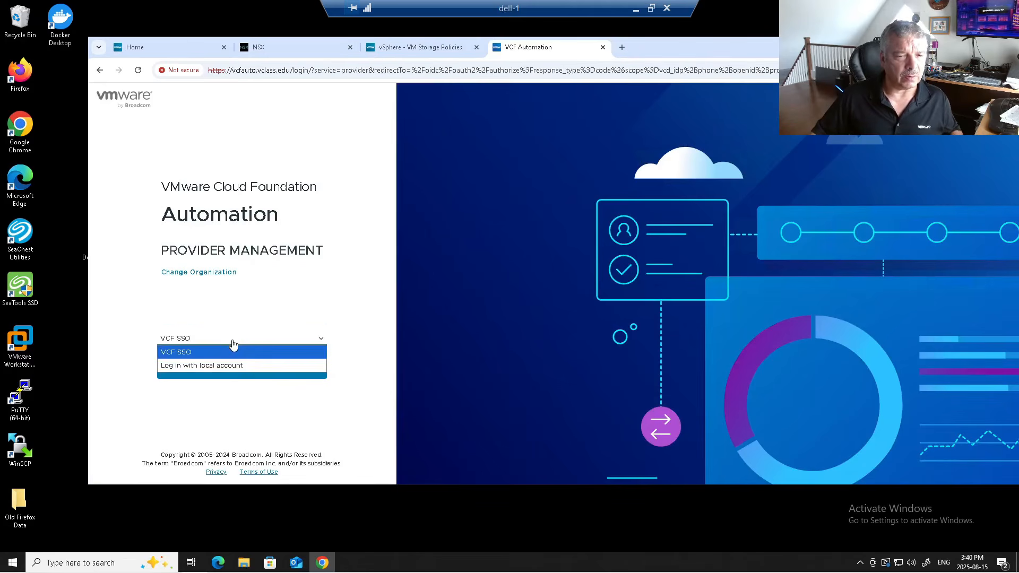
{"action": "left_click", "coordinate": [242, 352]}
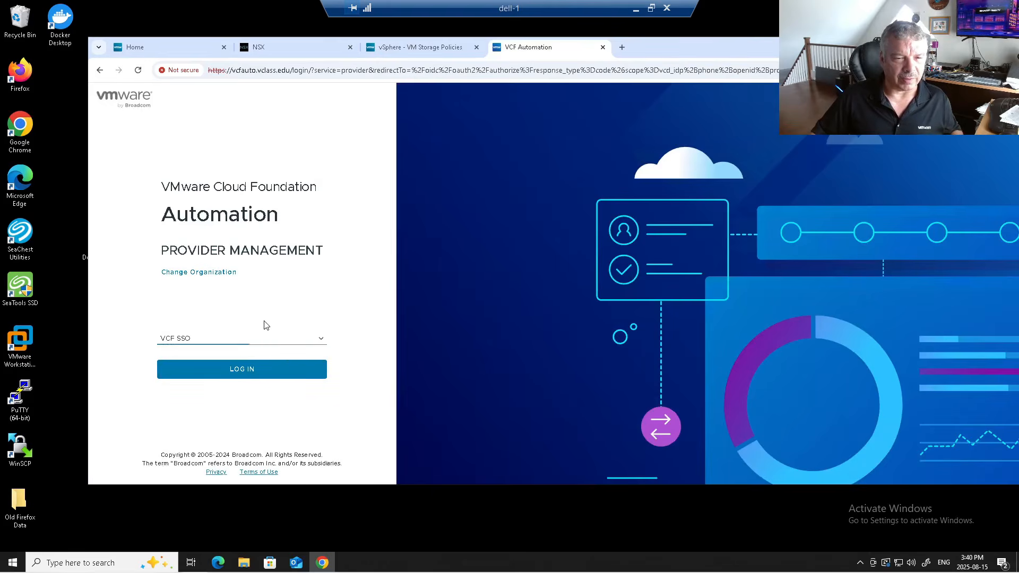
{"action": "left_click", "coordinate": [243, 339]}
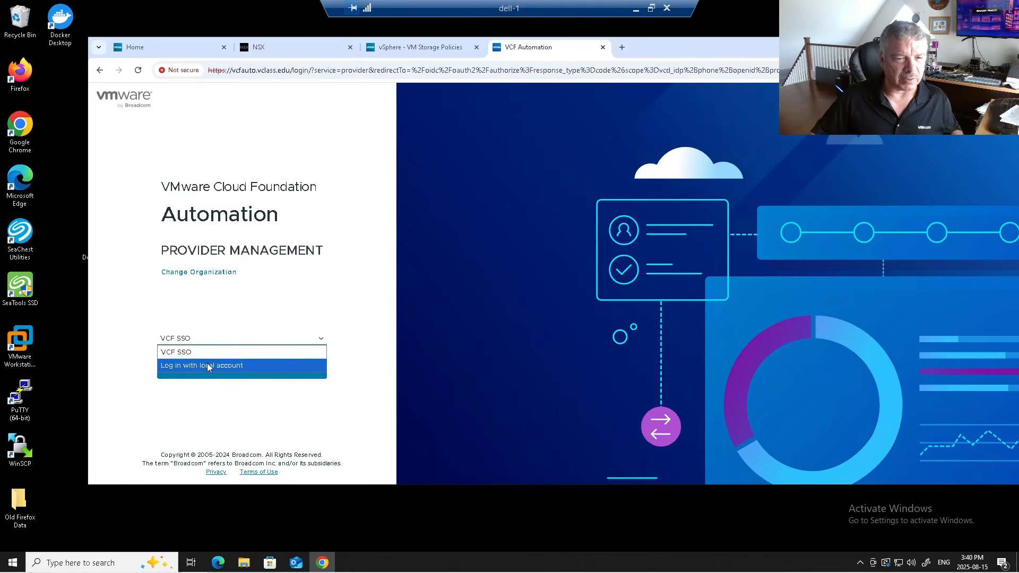
{"action": "left_click", "coordinate": [207, 365]}
{"action": "left_click", "coordinate": [204, 334]}
{"action": "type", "text": "admin"}
{"action": "key", "text": "Tab"}
{"action": "type", "text": "V"}
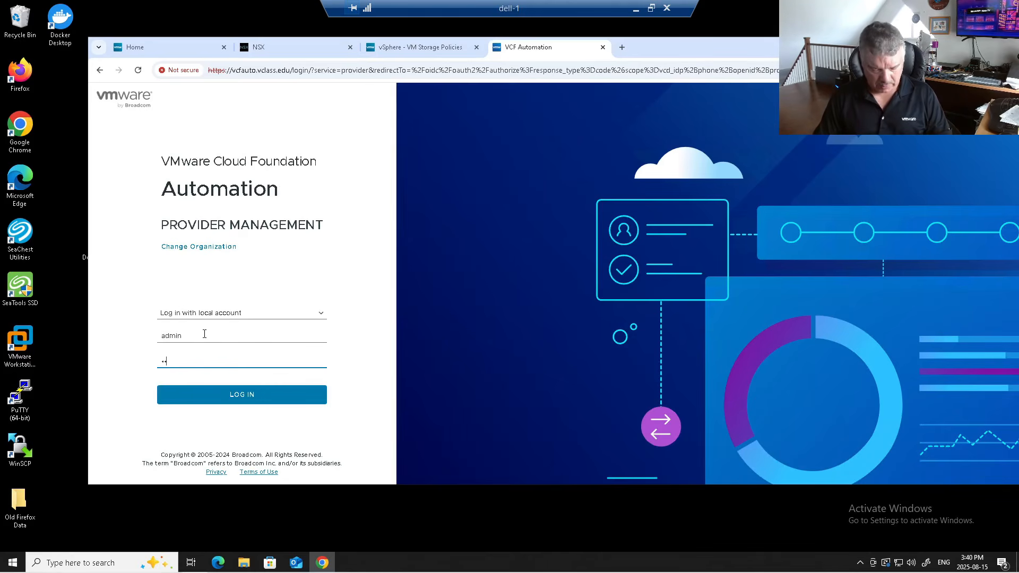
{"action": "type", "text": "•••••••••••"}
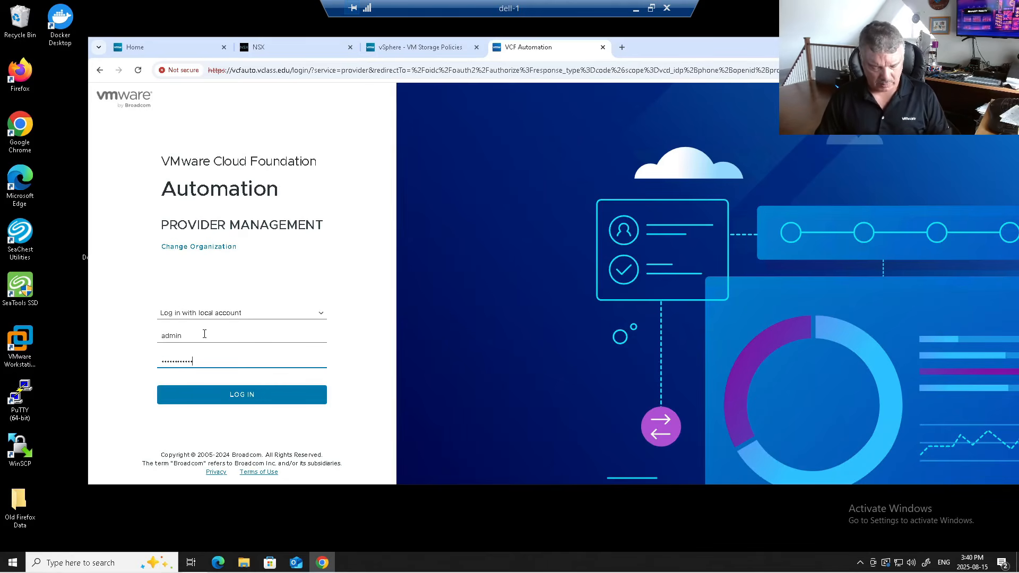
- Log in as local admin, continue into VCF Automation, and open Administration > Access Control
{"action": "left_click", "coordinate": [250, 392]}
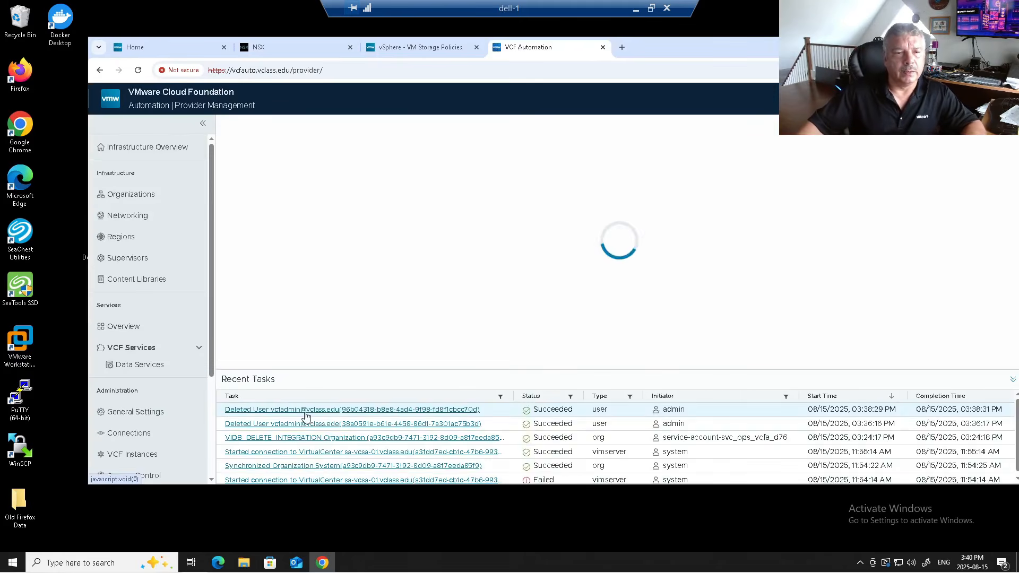
{"action": "scroll", "coordinate": [268, 275], "scroll_direction": "down", "scroll_amount": 1}
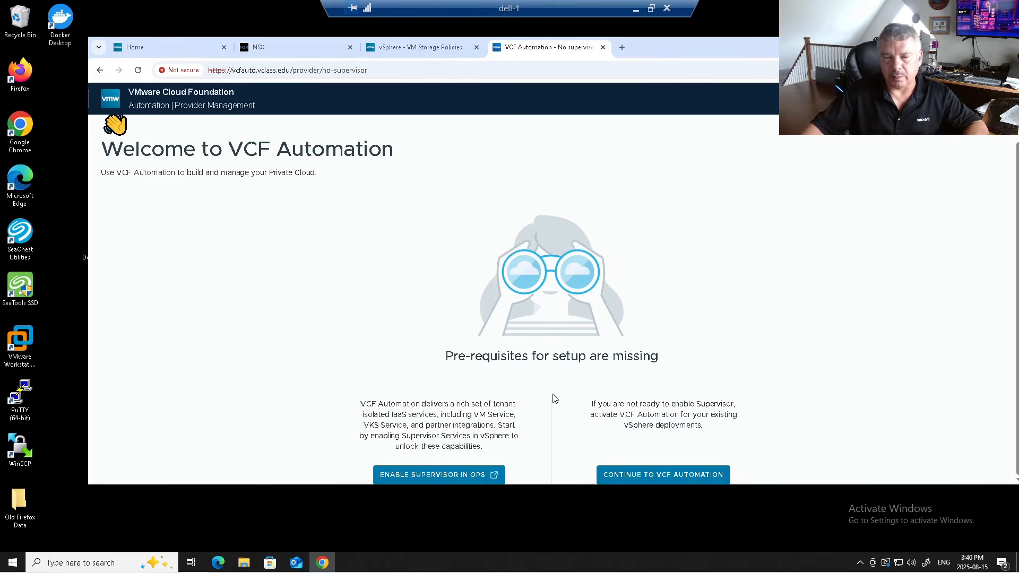
{"action": "left_click", "coordinate": [657, 478]}
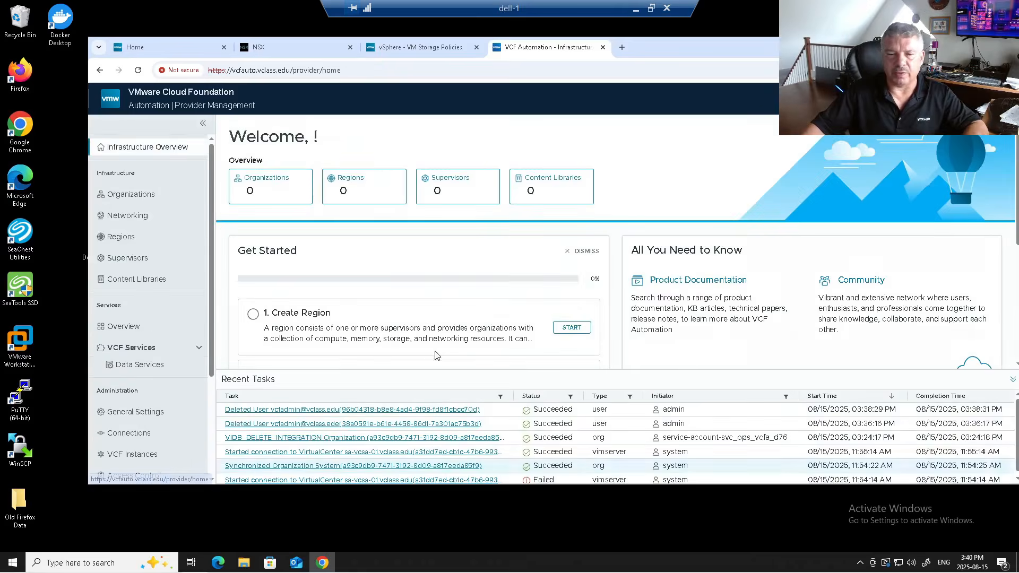
{"action": "scroll", "coordinate": [185, 300], "scroll_direction": "down", "scroll_amount": 2}
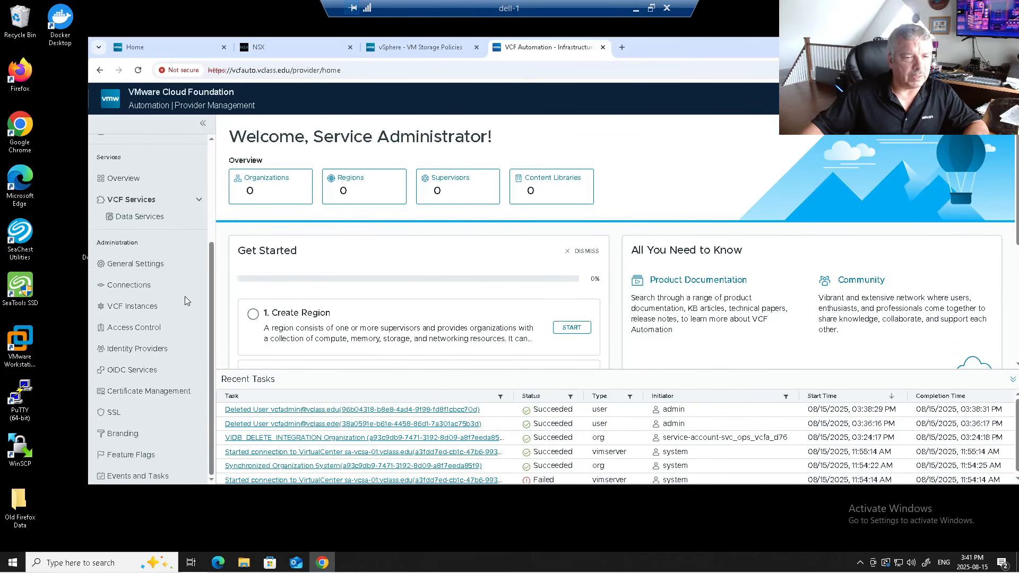
{"action": "scroll", "coordinate": [185, 300], "scroll_direction": "up", "scroll_amount": 3}
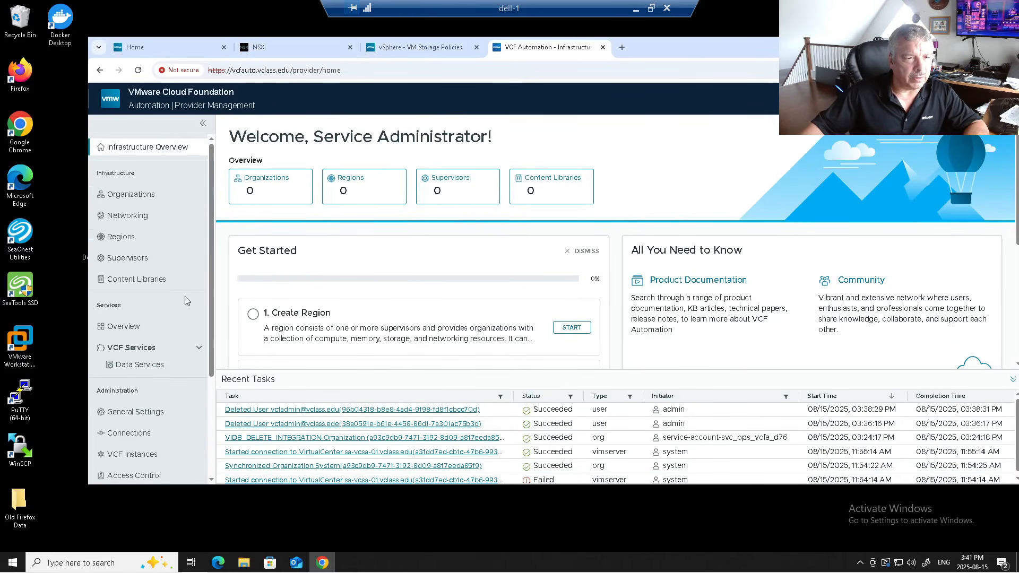
{"action": "scroll", "coordinate": [185, 301], "scroll_direction": "down", "scroll_amount": 2}
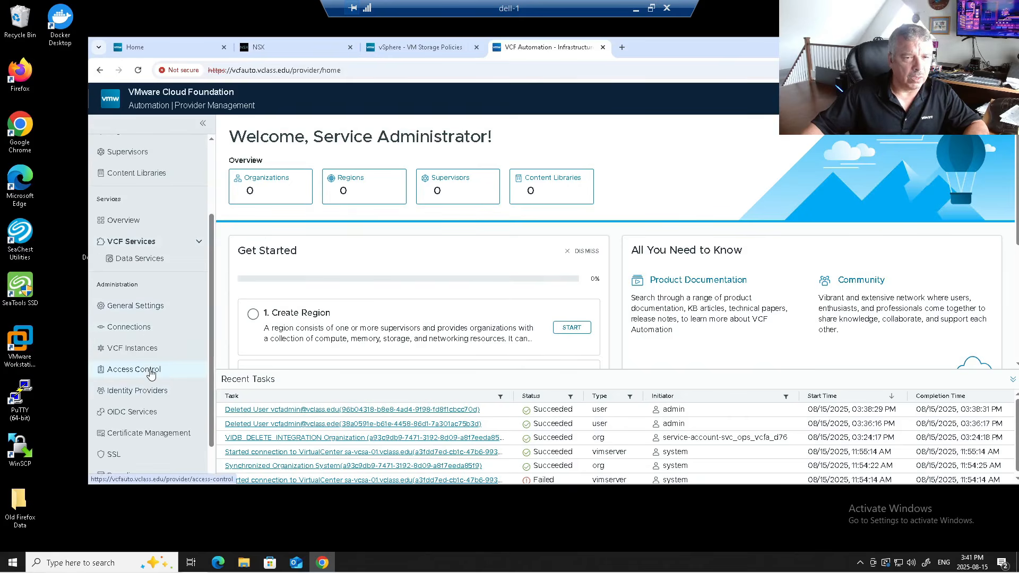
{"action": "left_click", "coordinate": [147, 370]}
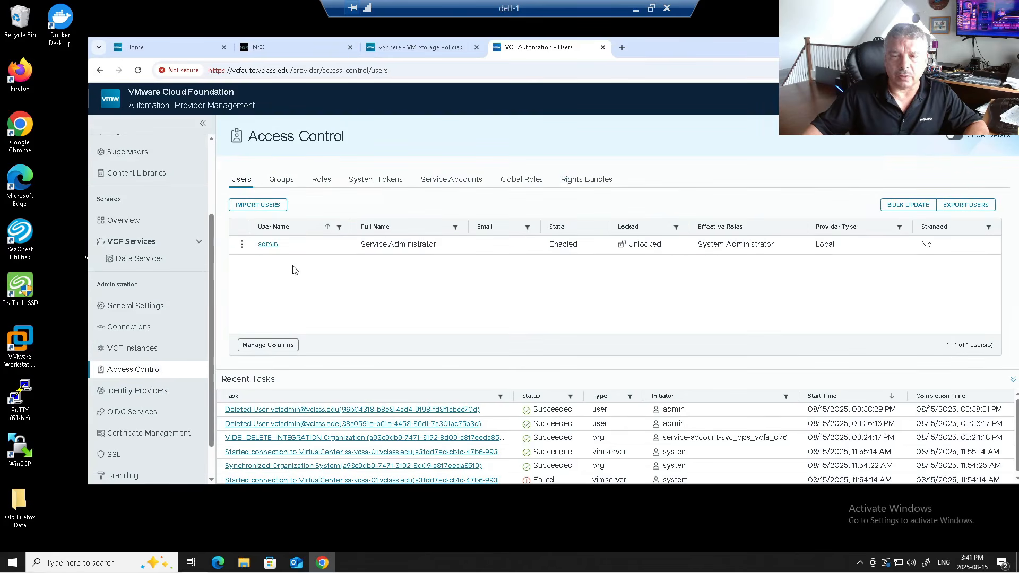
- Import the SSO admin account with Source VCF SSO and the System Administrator role, then save
{"action": "left_click", "coordinate": [258, 205]}
{"action": "left_click", "coordinate": [482, 152]}
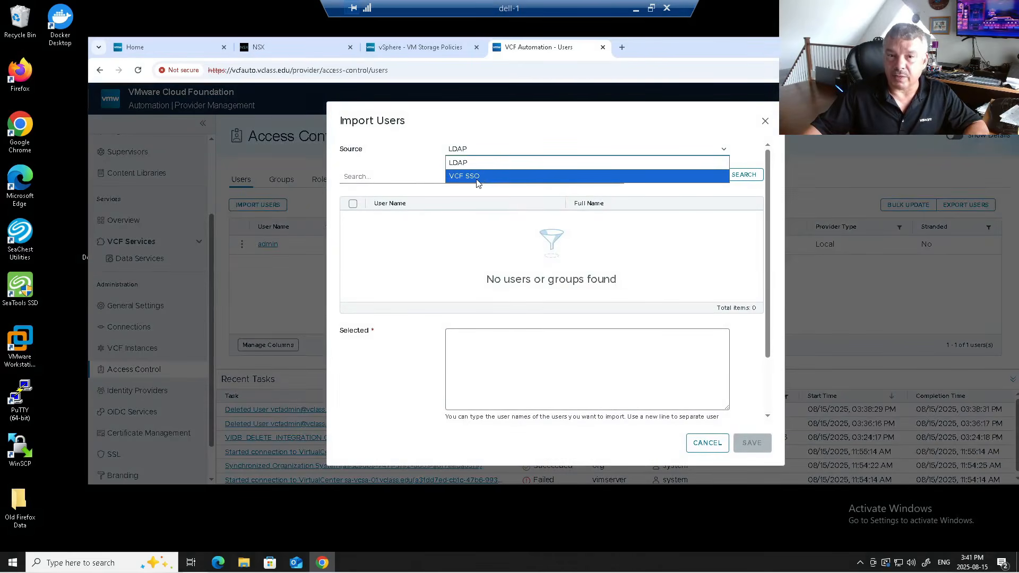
{"action": "left_click", "coordinate": [477, 178]}
{"action": "left_click", "coordinate": [457, 189]}
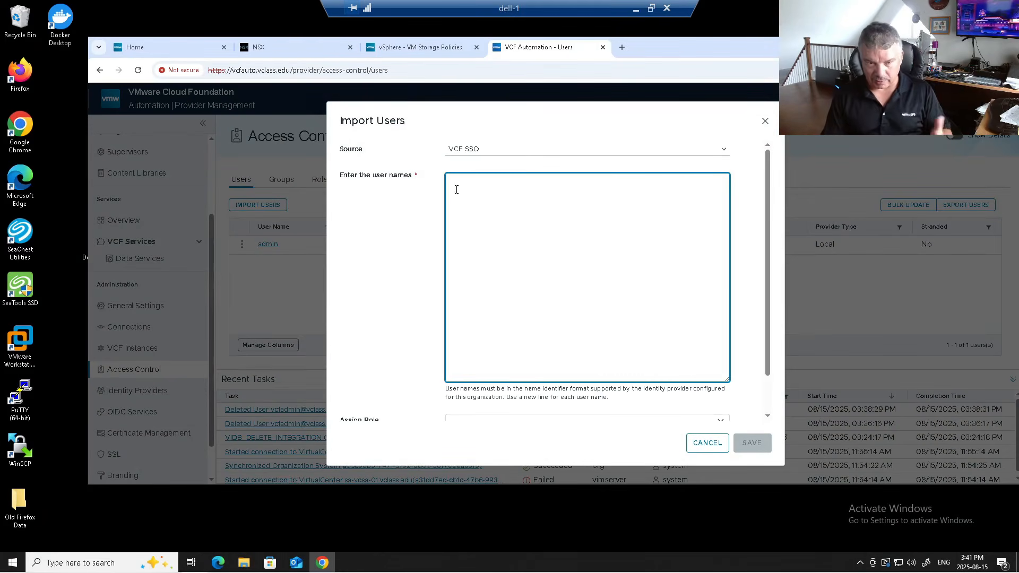
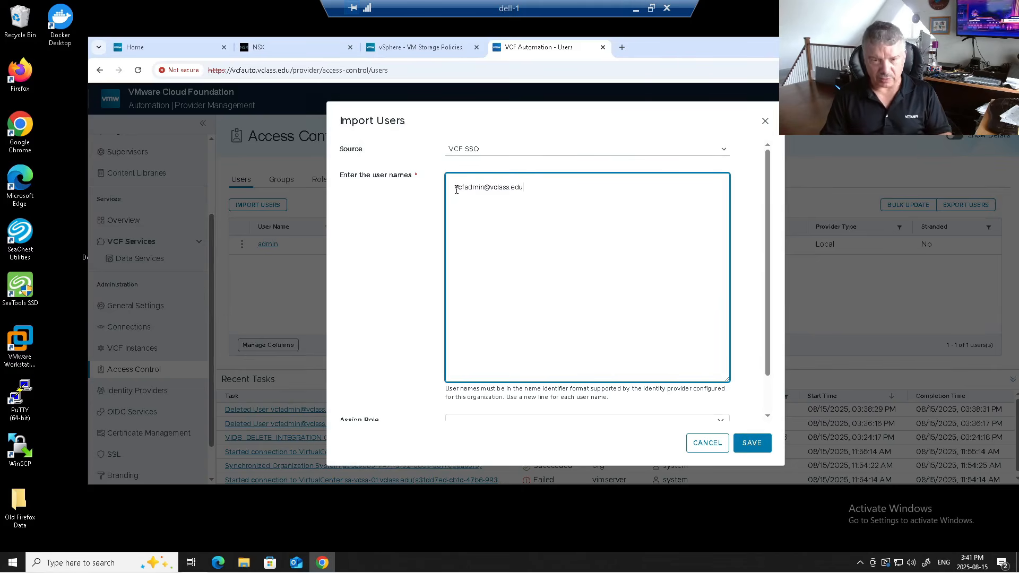
{"action": "left_click", "coordinate": [417, 254]}
{"action": "scroll", "coordinate": [428, 286], "scroll_direction": "down", "scroll_amount": 2}
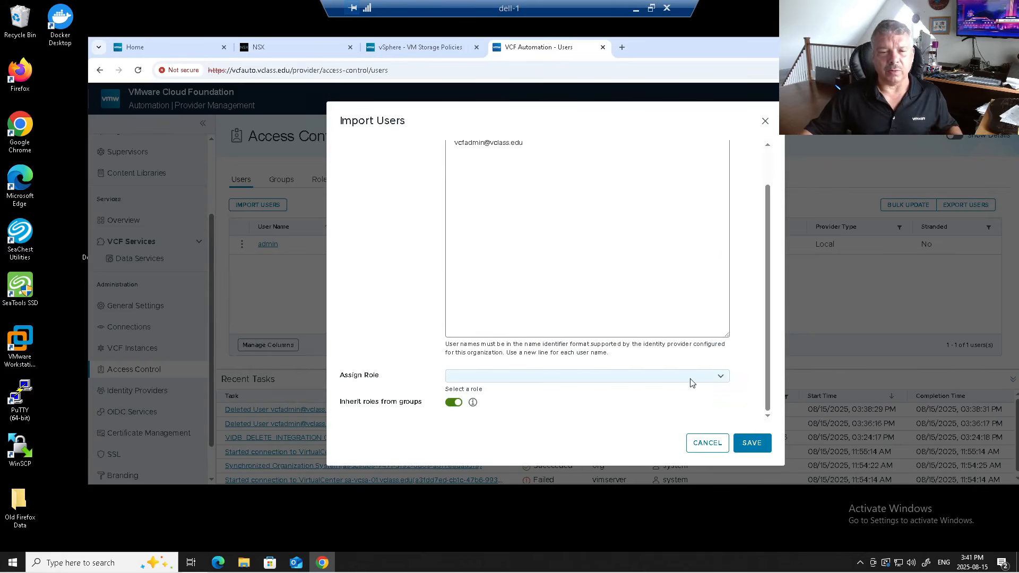
{"action": "left_click", "coordinate": [724, 381]}
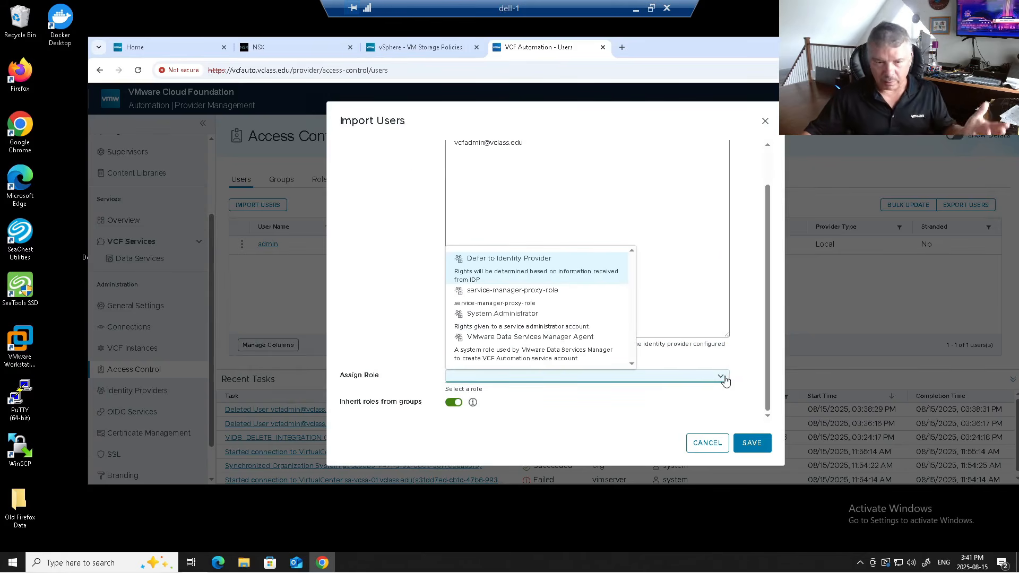
{"action": "left_click", "coordinate": [503, 318]}
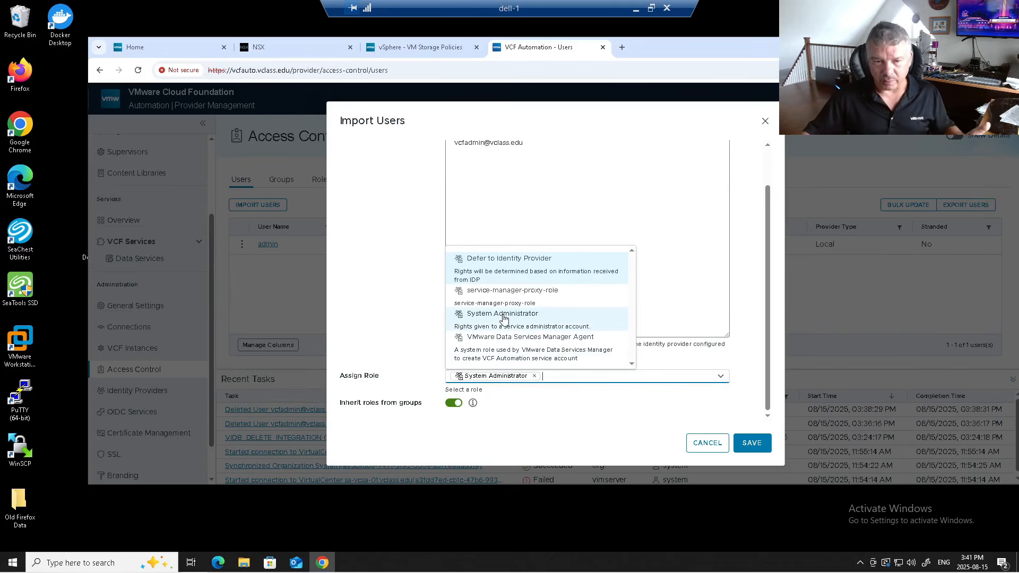
{"action": "left_click", "coordinate": [345, 265]}
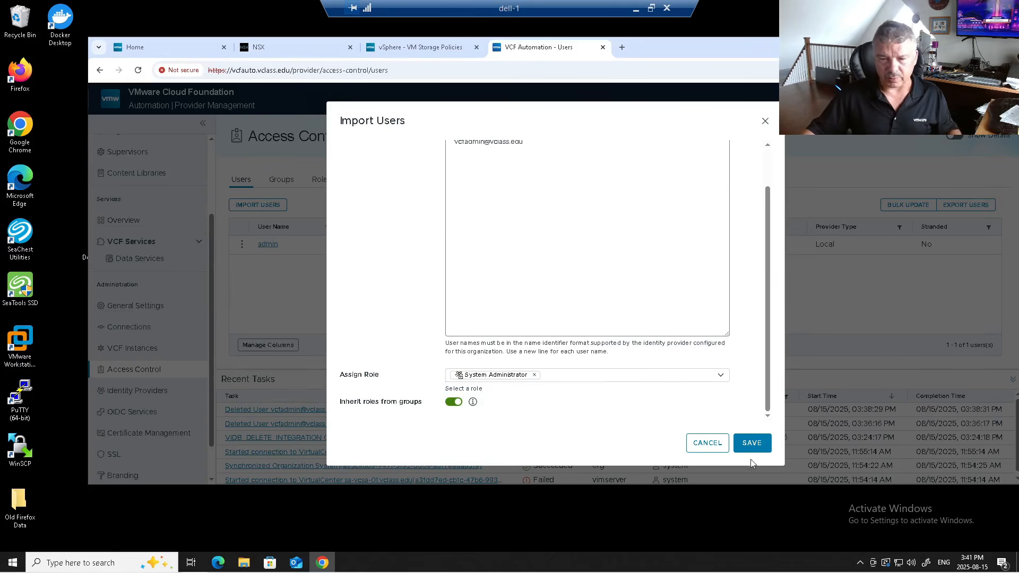
{"action": "left_click", "coordinate": [751, 442]}
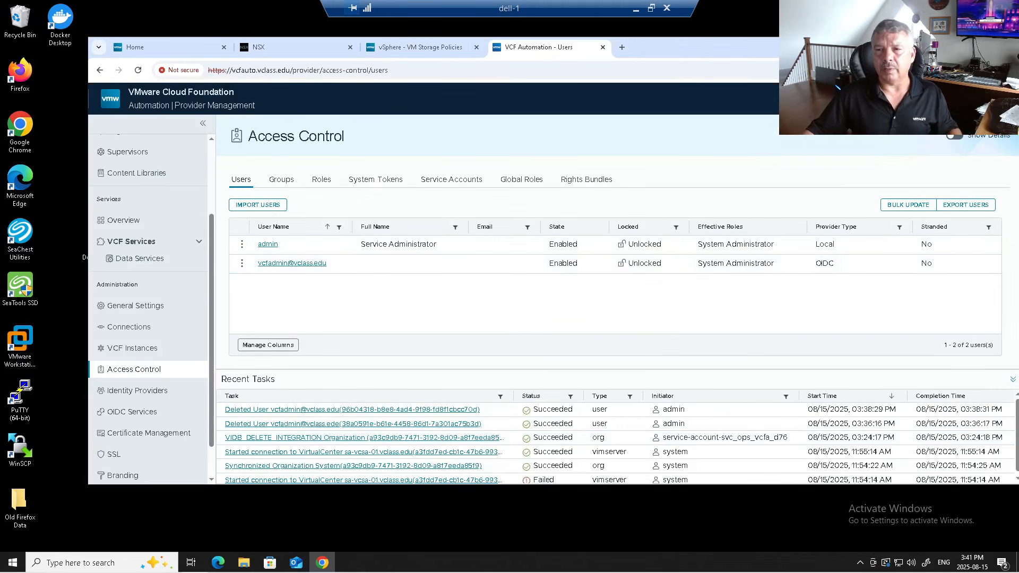
- Log out of VCF Automation and reopen vcfauto.vclass.edu in a fresh tab
{"action": "left_click", "coordinate": [993, 98]}
{"action": "left_click", "coordinate": [963, 190]}
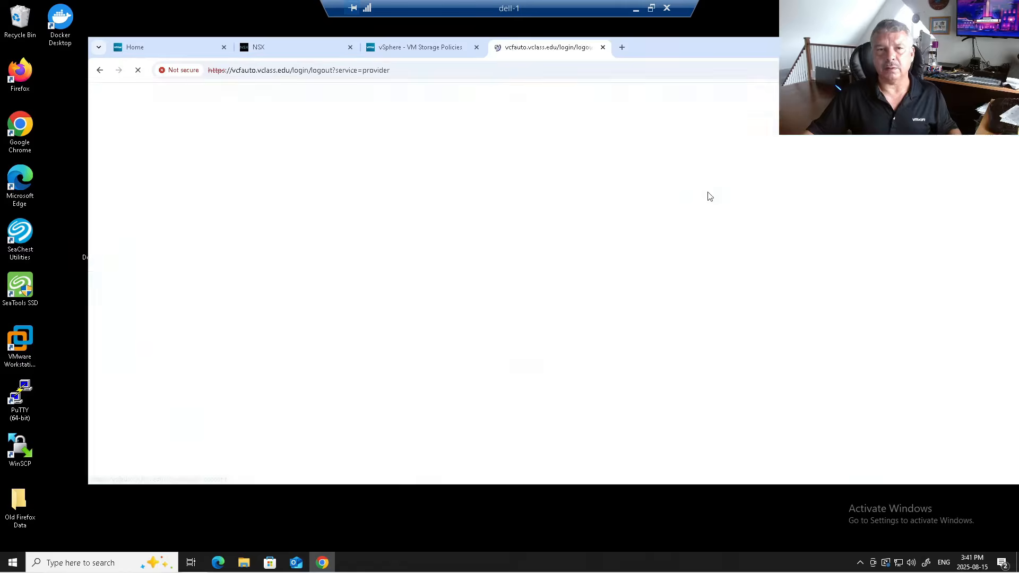
{"action": "left_click", "coordinate": [603, 55]}
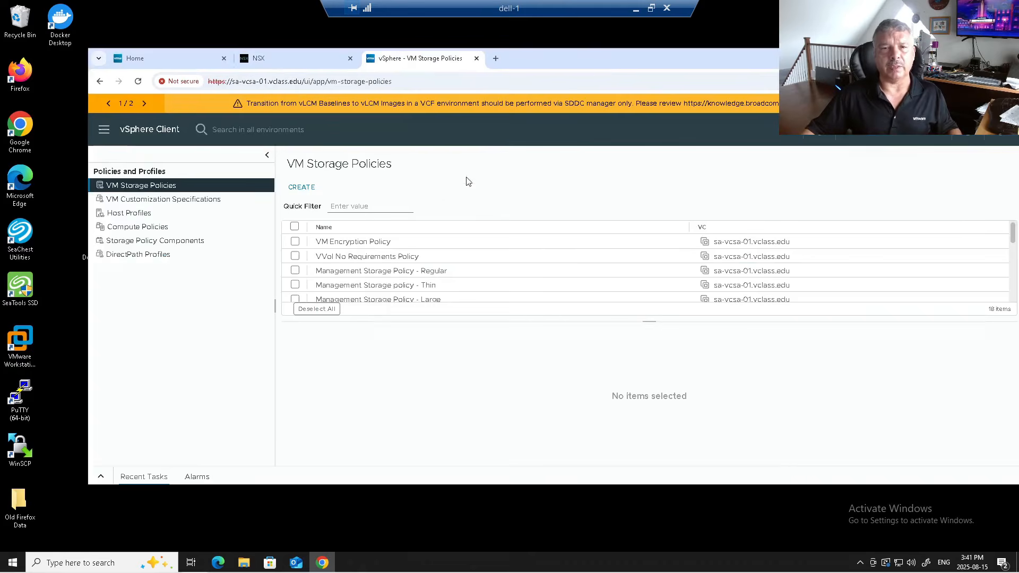
{"action": "left_click", "coordinate": [496, 58]}
{"action": "left_click", "coordinate": [409, 80]}
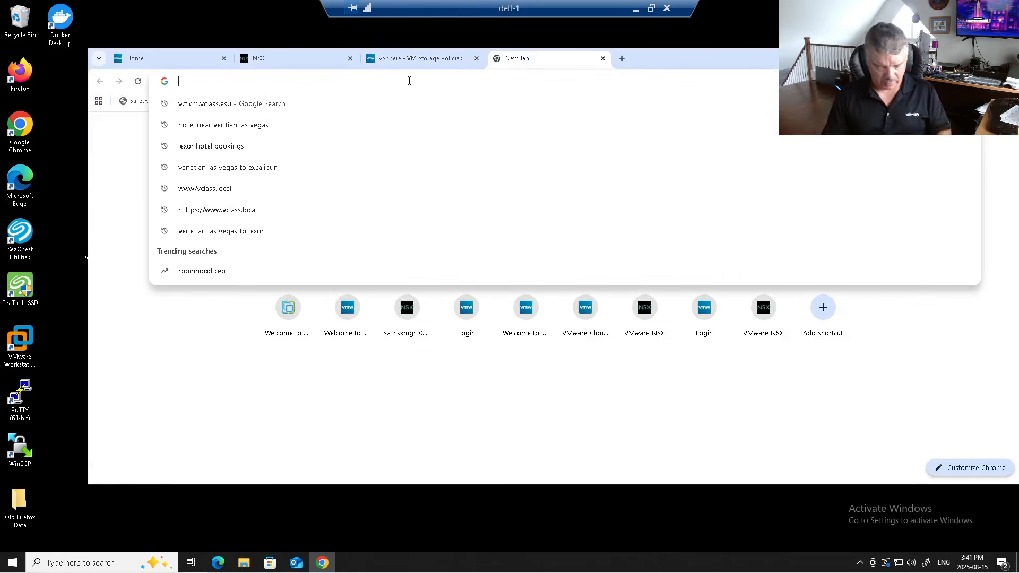
{"action": "type", "text": "vcfauto"}
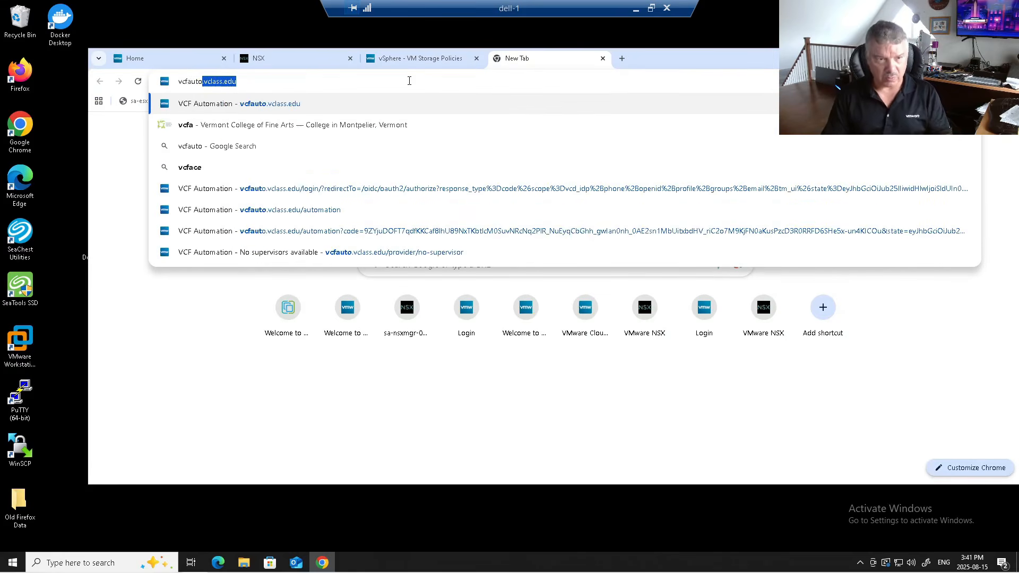
{"action": "key", "text": "Return"}
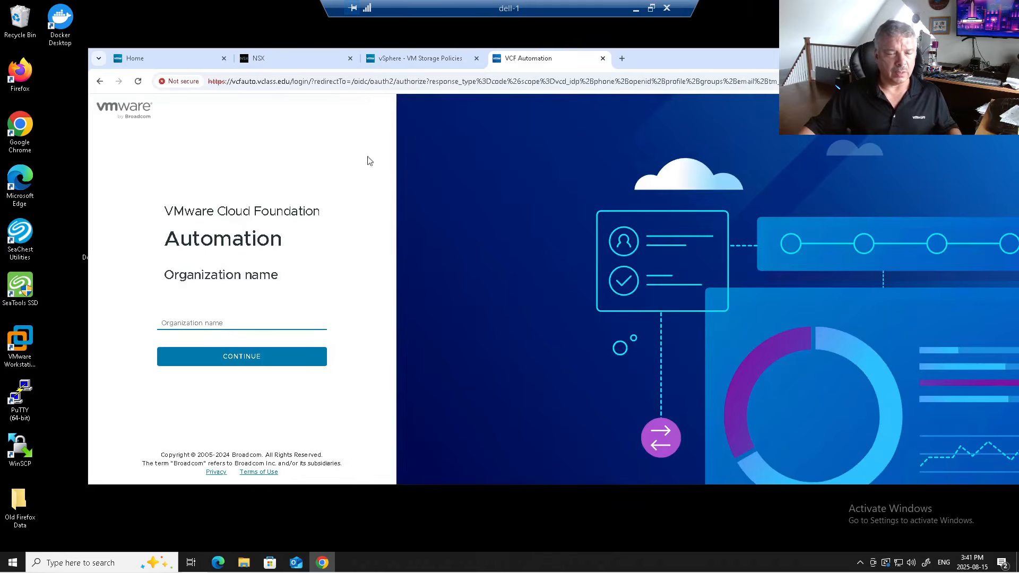
- Pick the System organization and choose to log in through VCF SSO
{"action": "left_click", "coordinate": [213, 322]}
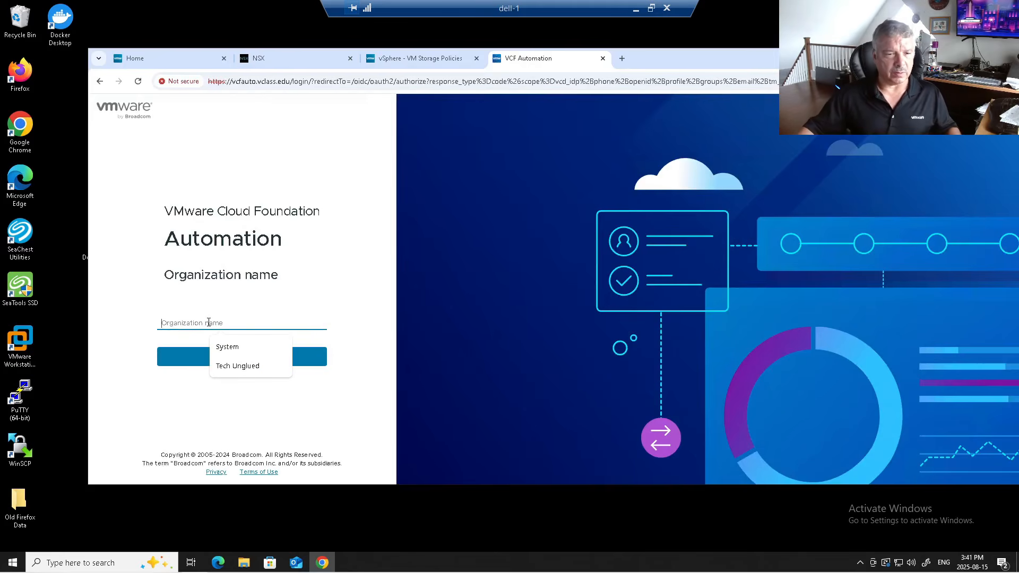
{"action": "left_click", "coordinate": [226, 346]}
{"action": "left_click", "coordinate": [228, 356]}
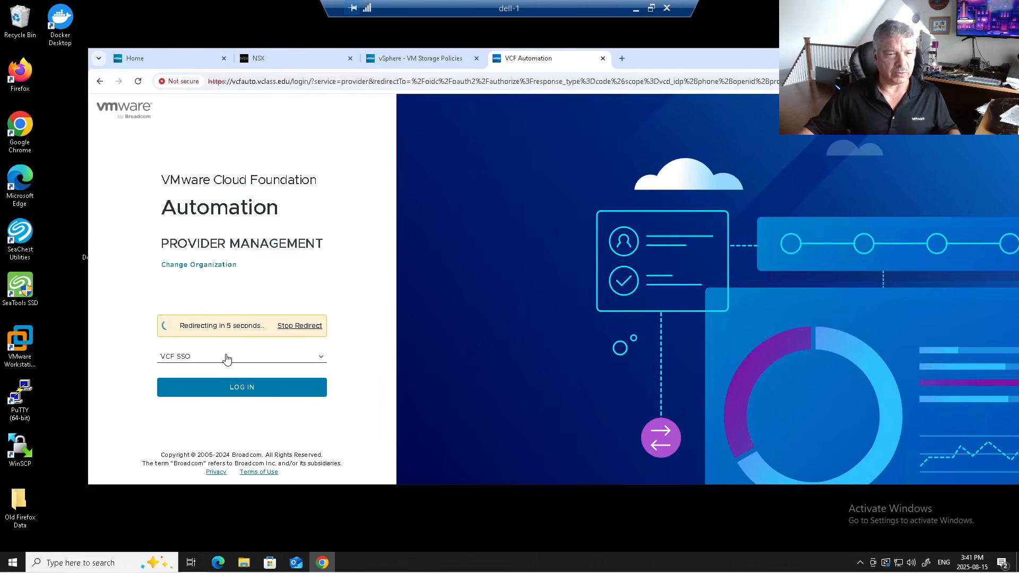
{"action": "left_click", "coordinate": [232, 389]}
- Enter the imported SSO admin username and its password, and submit the login
{"action": "left_click", "coordinate": [210, 272]}
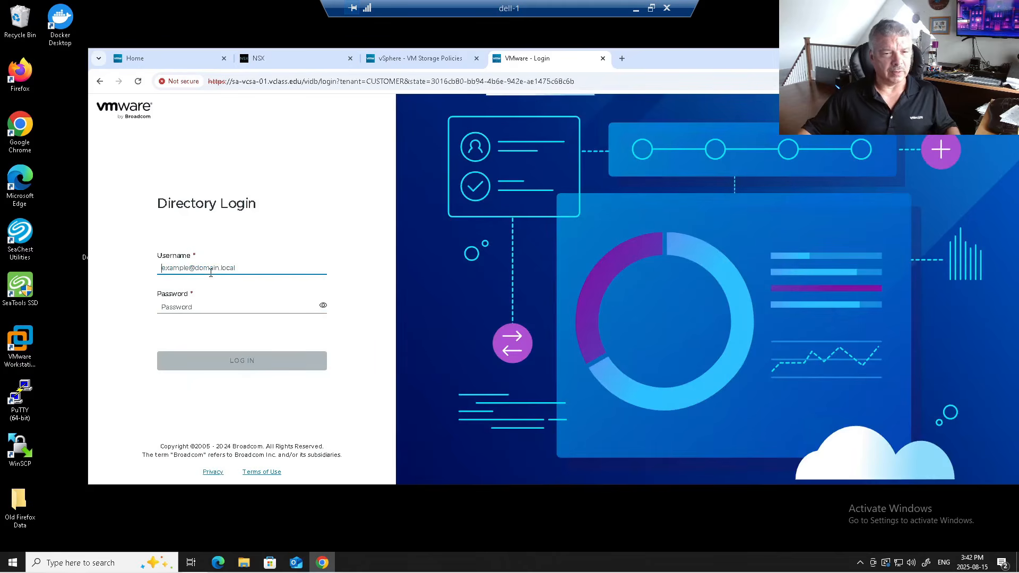
{"action": "type", "text": "vcfad"}
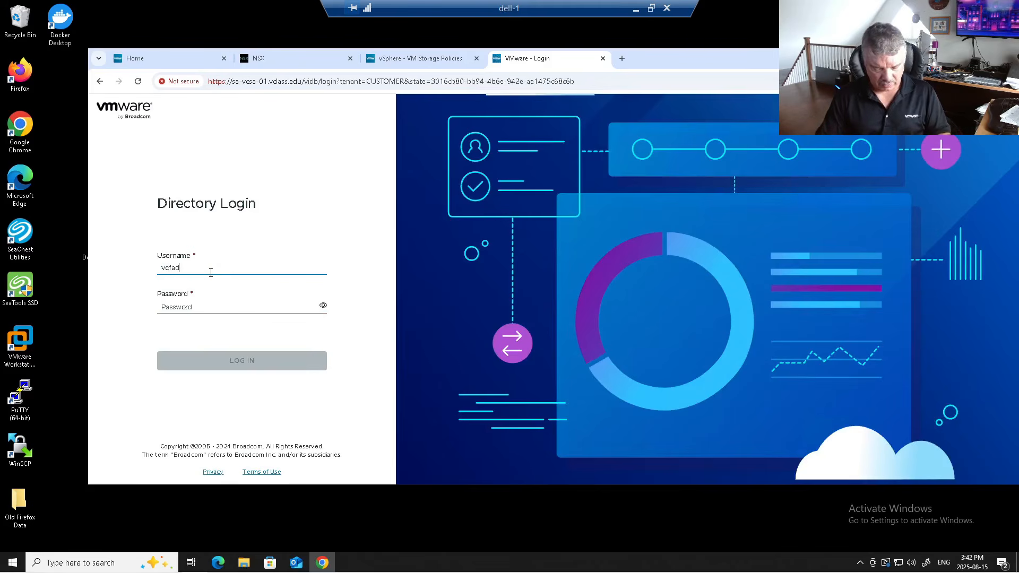
{"action": "type", "text": "i"}
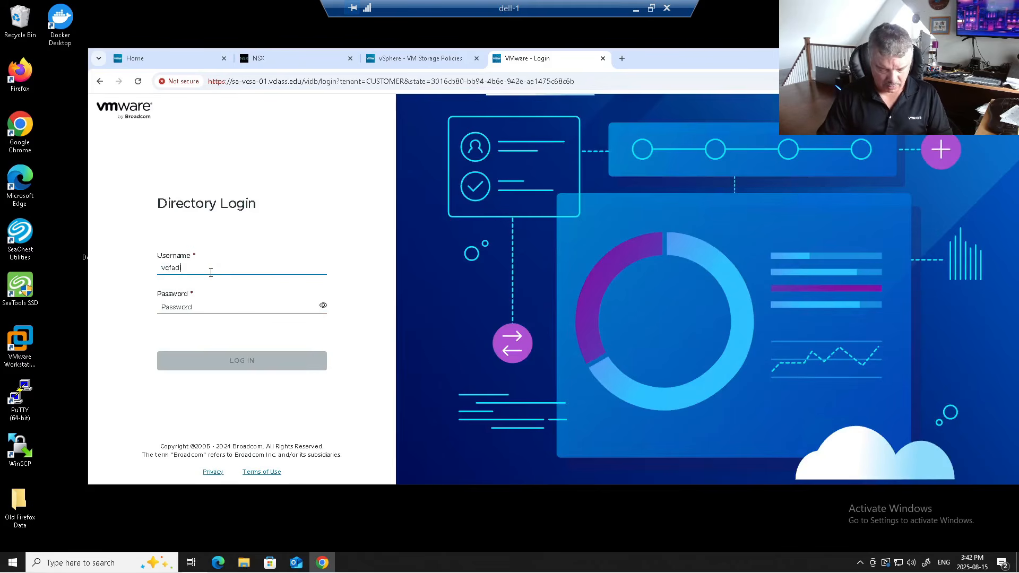
{"action": "key", "text": "BackSpace"}
{"action": "type", "text": "vcfad"}
{"action": "key", "text": "BackSpace"}
{"action": "key", "text": "BackSpace"}
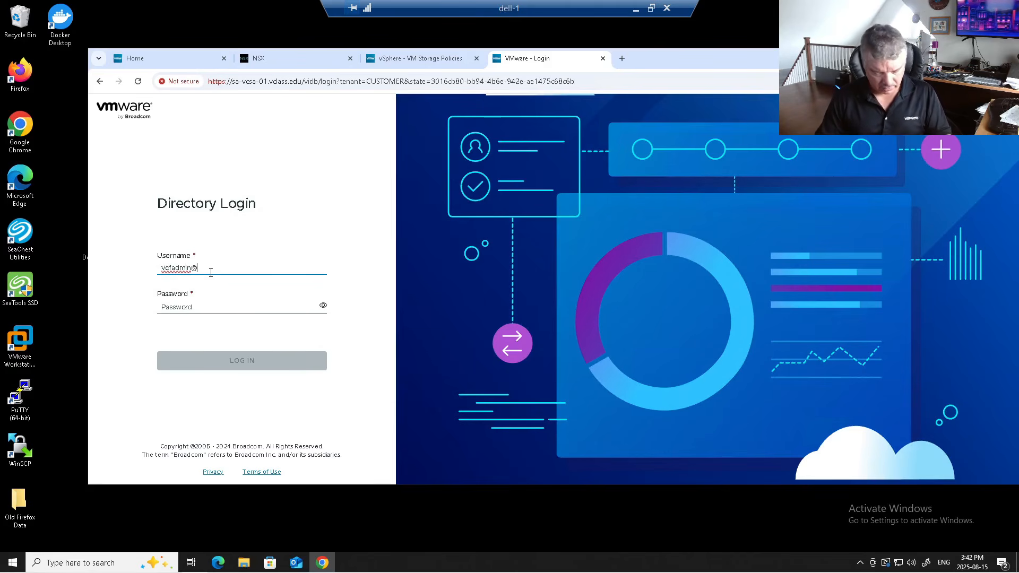
{"action": "key", "text": "Tab"}
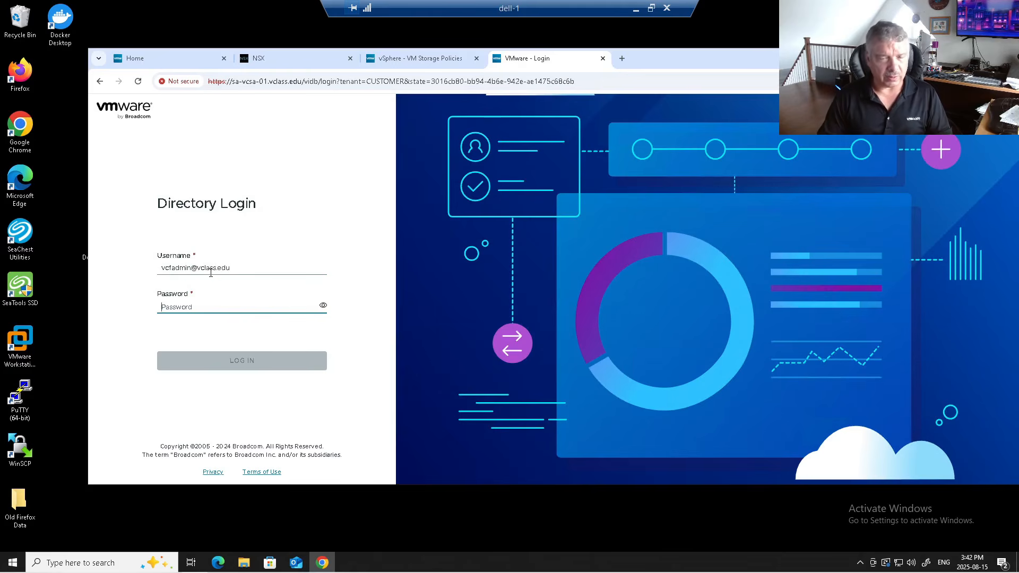
{"action": "type", "text": "VMware1!"}
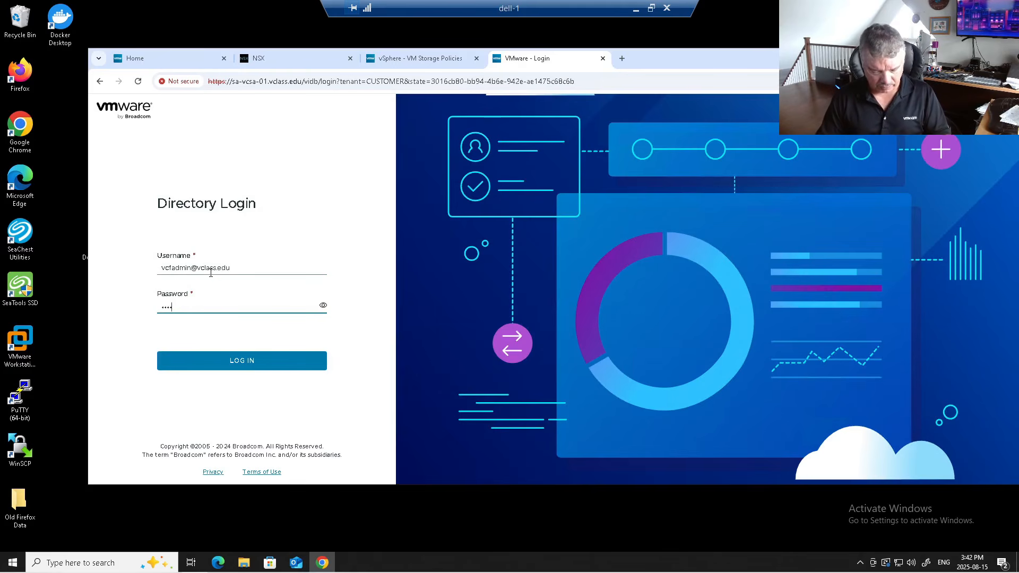
{"action": "left_click", "coordinate": [241, 361]}
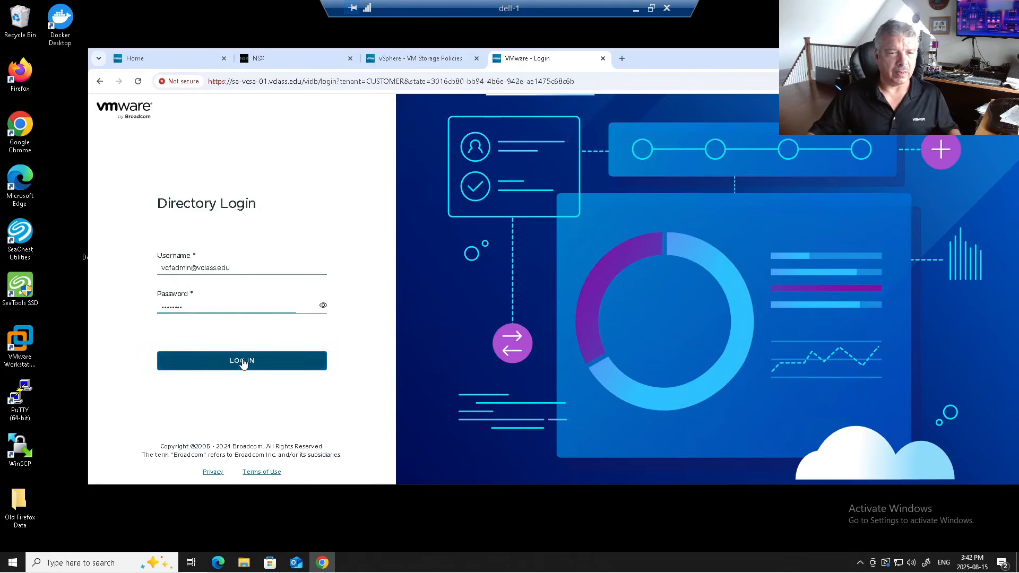